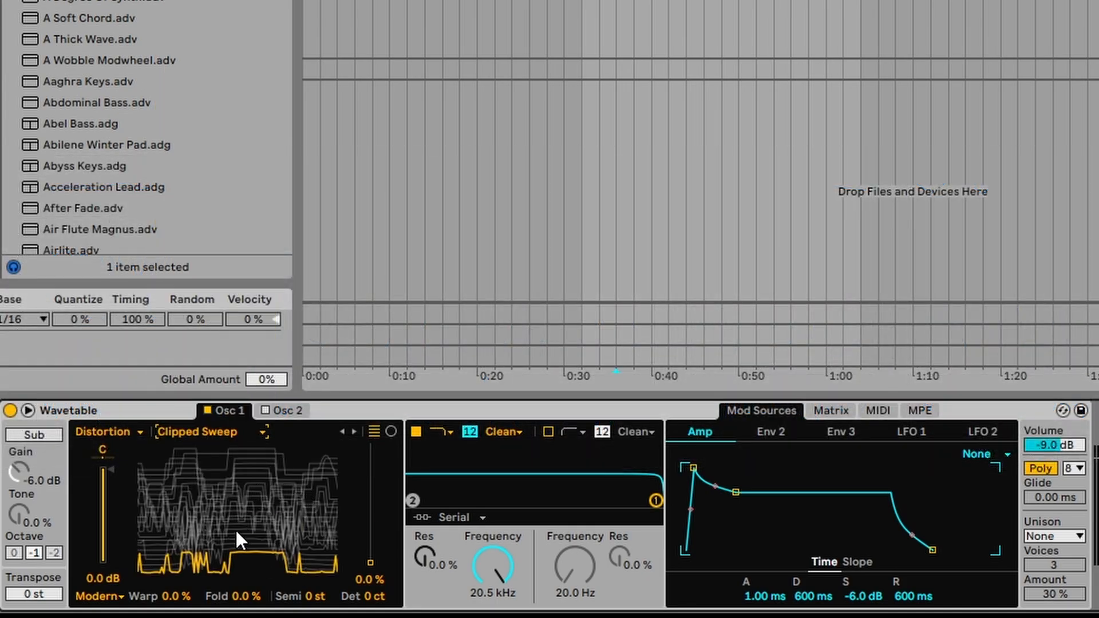
- Audition Osc 1's Distortion wavetables, sweeping the position to 51% and then 13%
left_click_drag(235, 528, 235, 475)
left_click(202, 435)
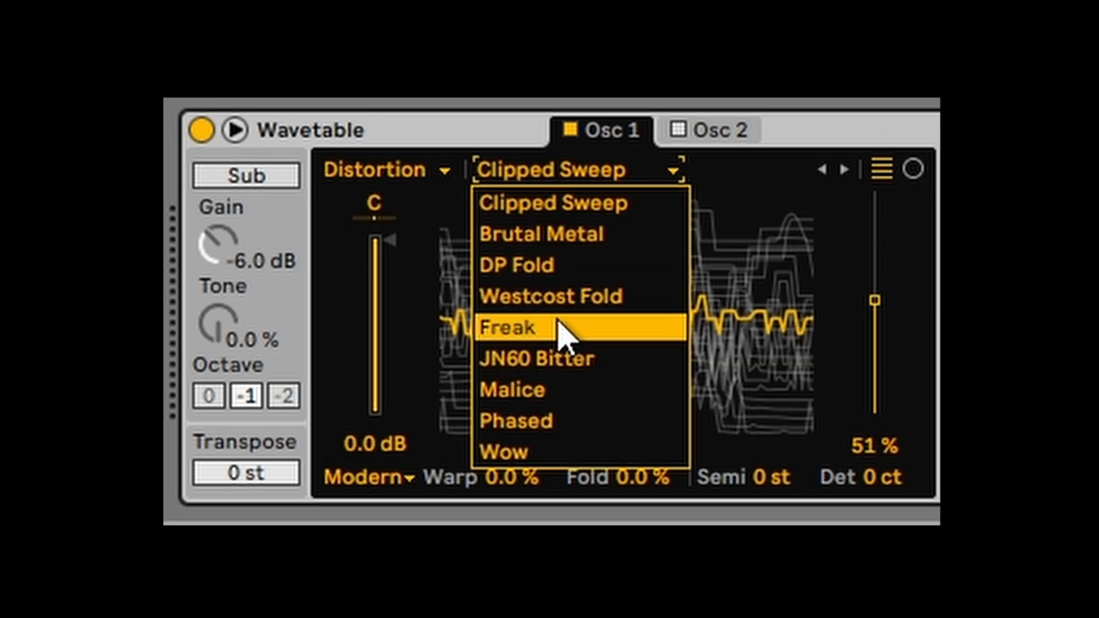
left_click(312, 523)
left_click_drag(773, 340, 773, 412)
left_click(550, 170)
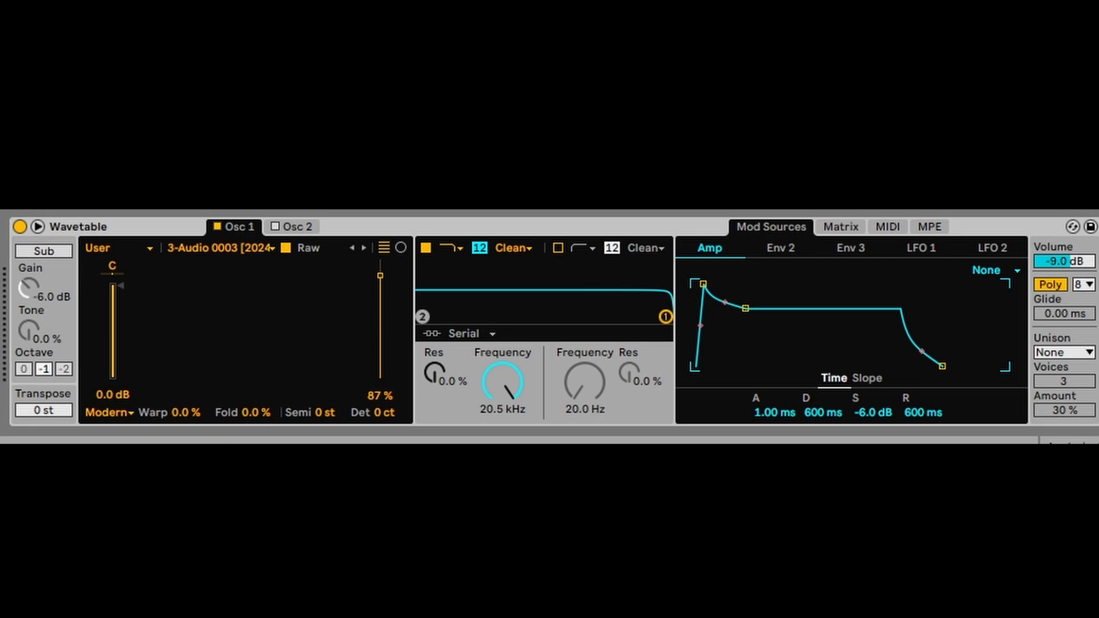
- Load the EPM EMU SP12 sample onto Osc 1, lower its position, and raise Warp to 27%
left_click_drag(195, 212, 221, 292)
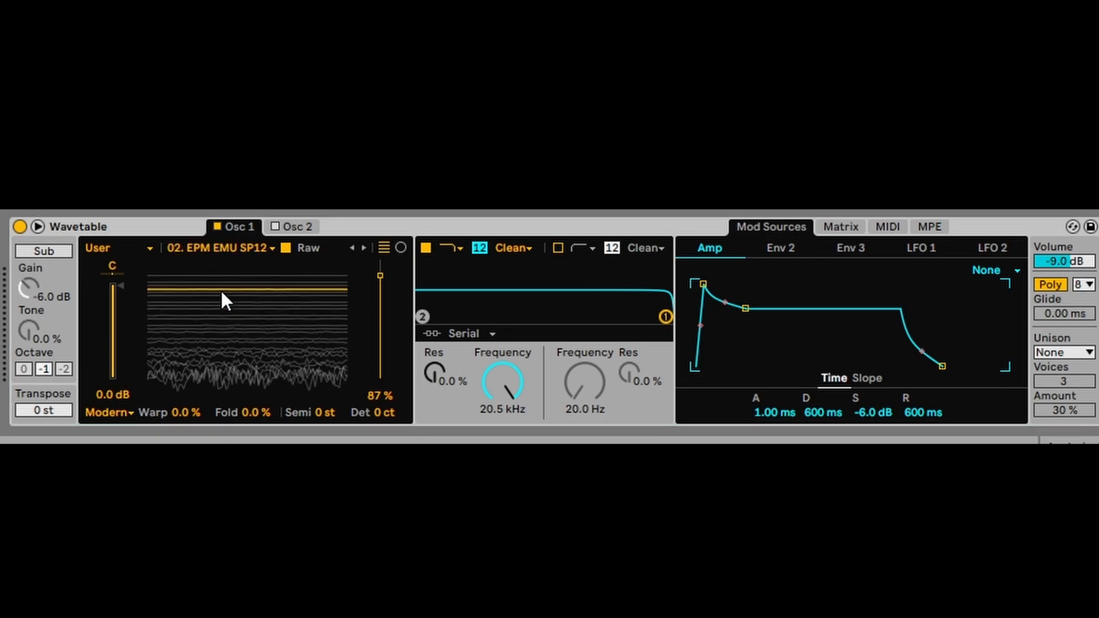
left_click_drag(255, 337, 254, 356)
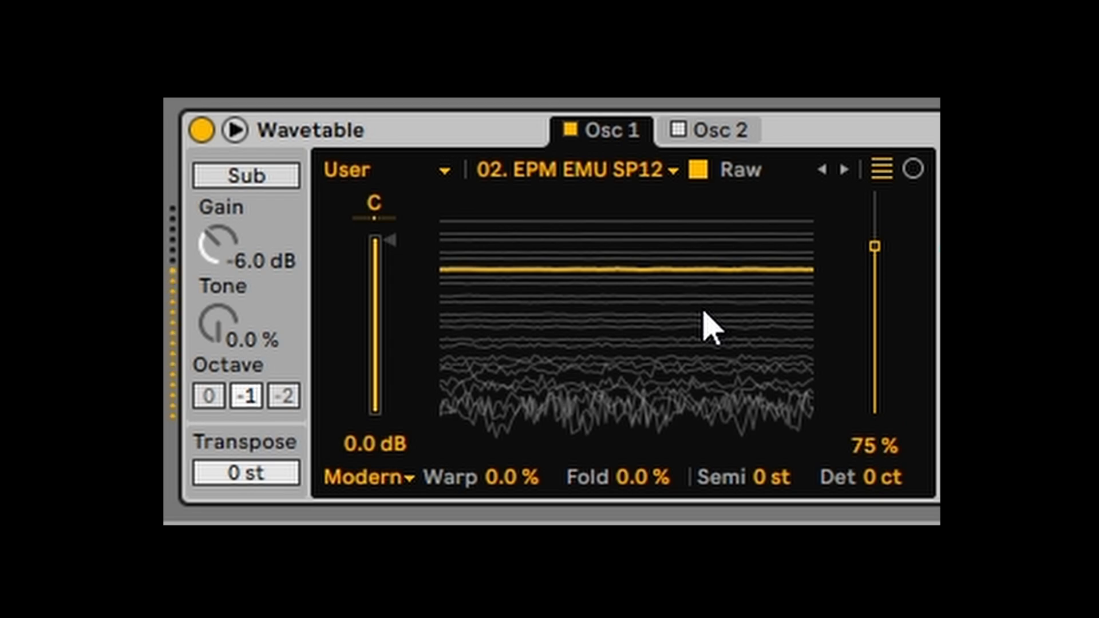
left_click_drag(709, 326, 651, 441)
left_click_drag(505, 481, 505, 450)
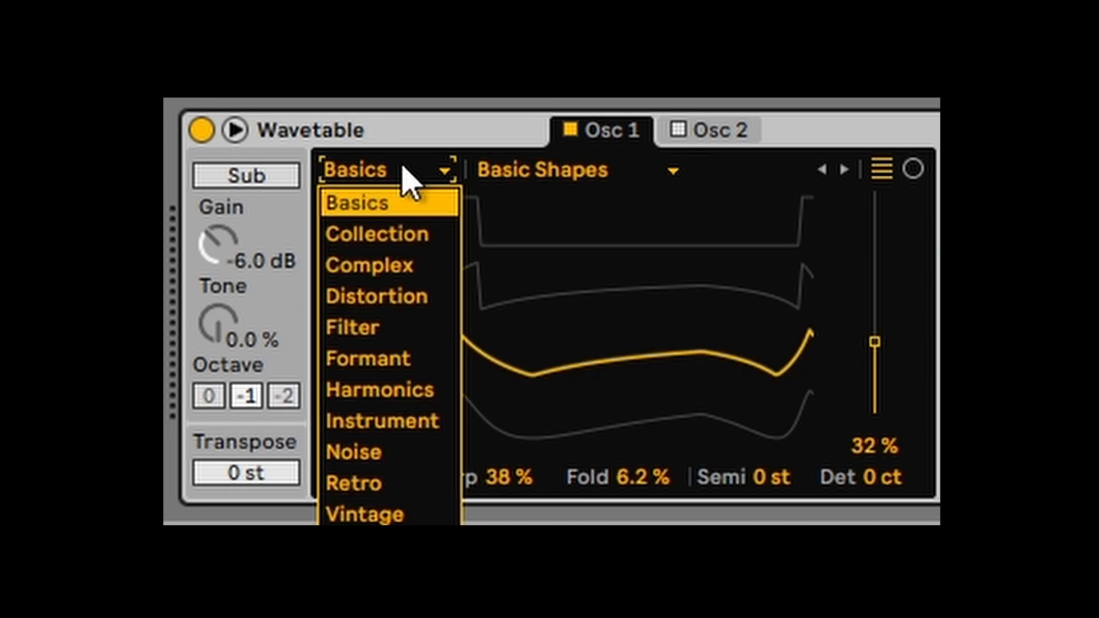
- Sweep the Basics wavetable position to about 68% and pick Harmonic Series
left_click(554, 163)
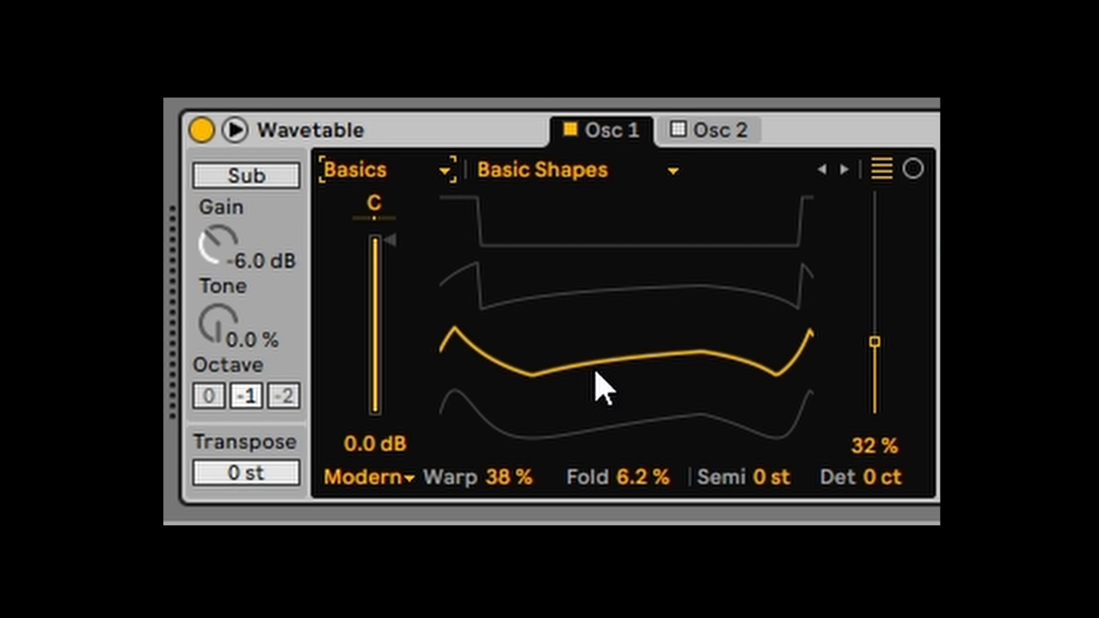
left_click_drag(600, 389, 601, 320)
mouse_move(535, 223)
left_mouse_down()
mouse_move(535, 298)
mouse_move(535, 245)
left_mouse_up()
left_click(549, 175)
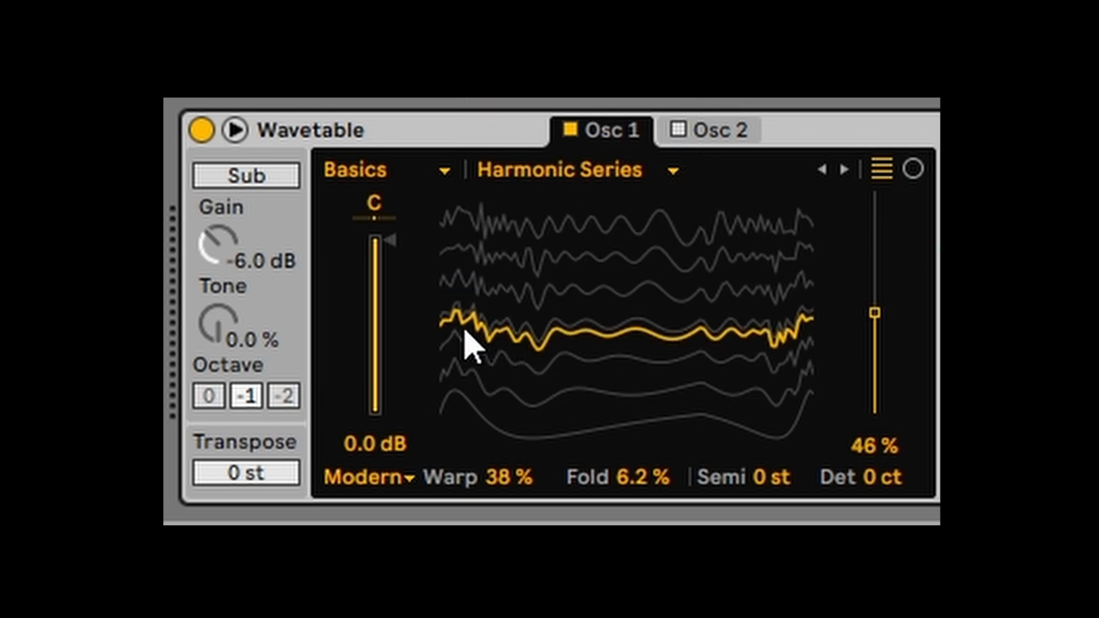
- Switch Osc 1 to the Retro category's Robotic wavetable
left_click(431, 171)
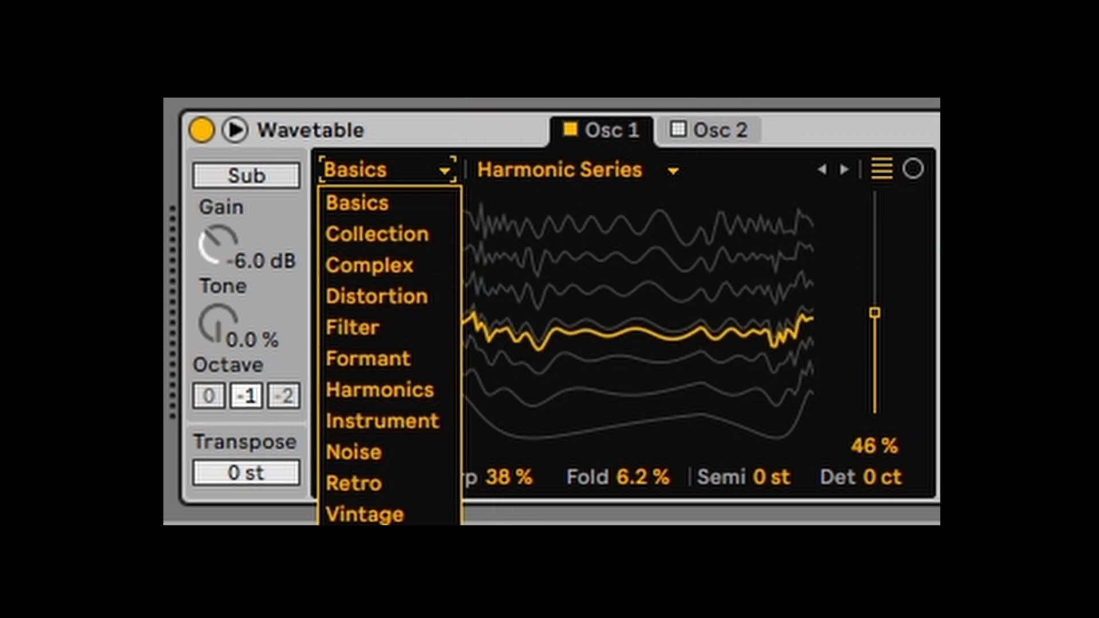
left_click(372, 484)
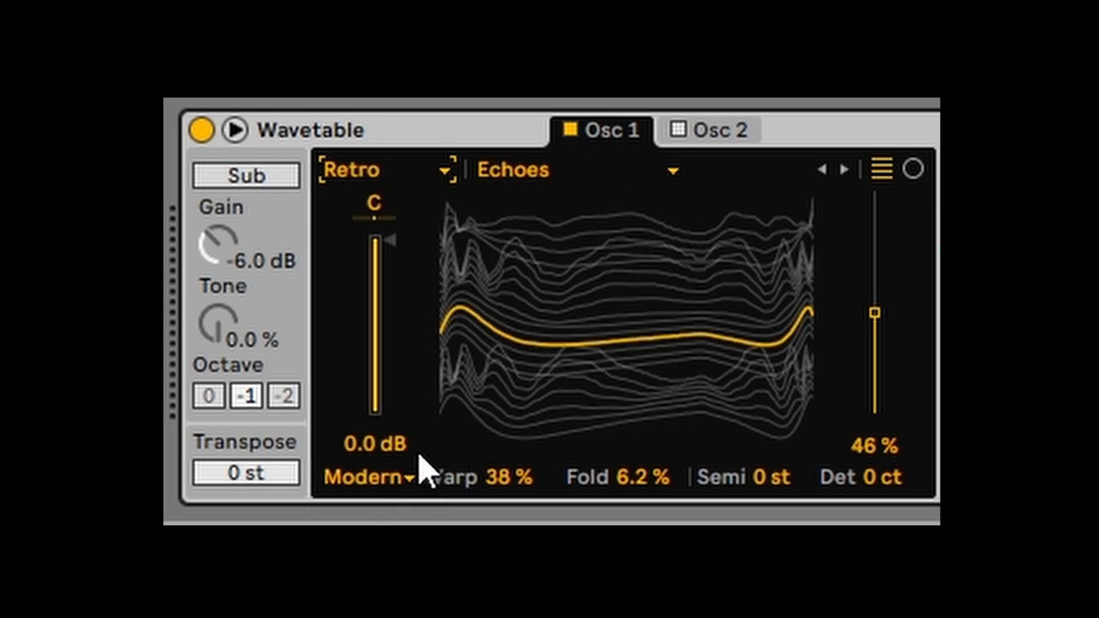
left_click(602, 172)
left_click(602, 173)
left_click(601, 173)
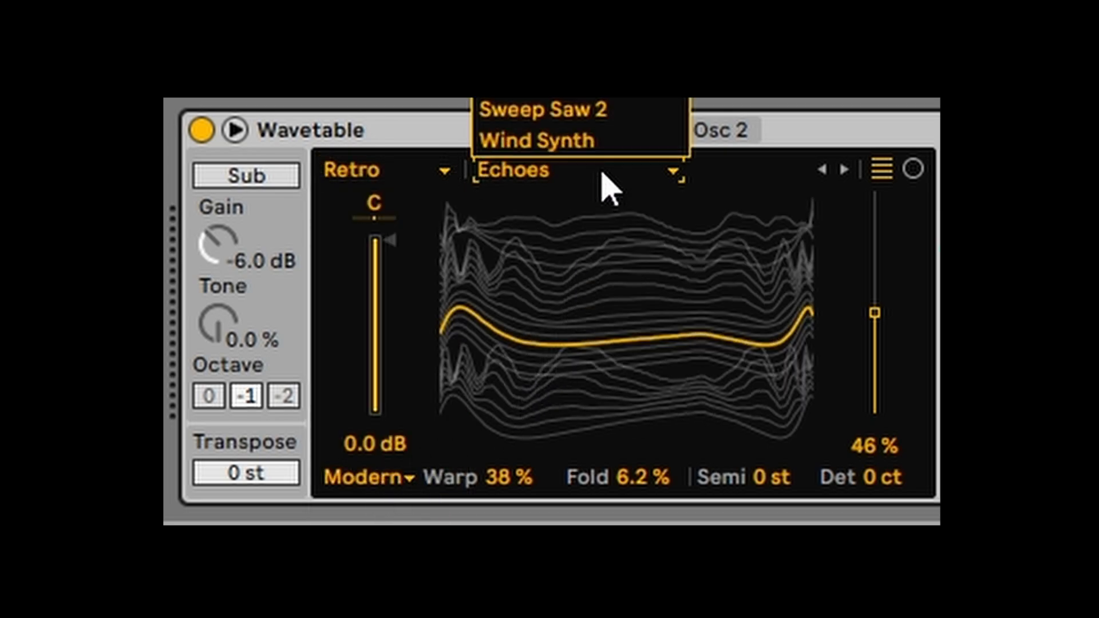
left_click(604, 47)
- Set the Robotic wavetable position to 65% and pull the filter cutoff down to 921 Hz
left_click(662, 228)
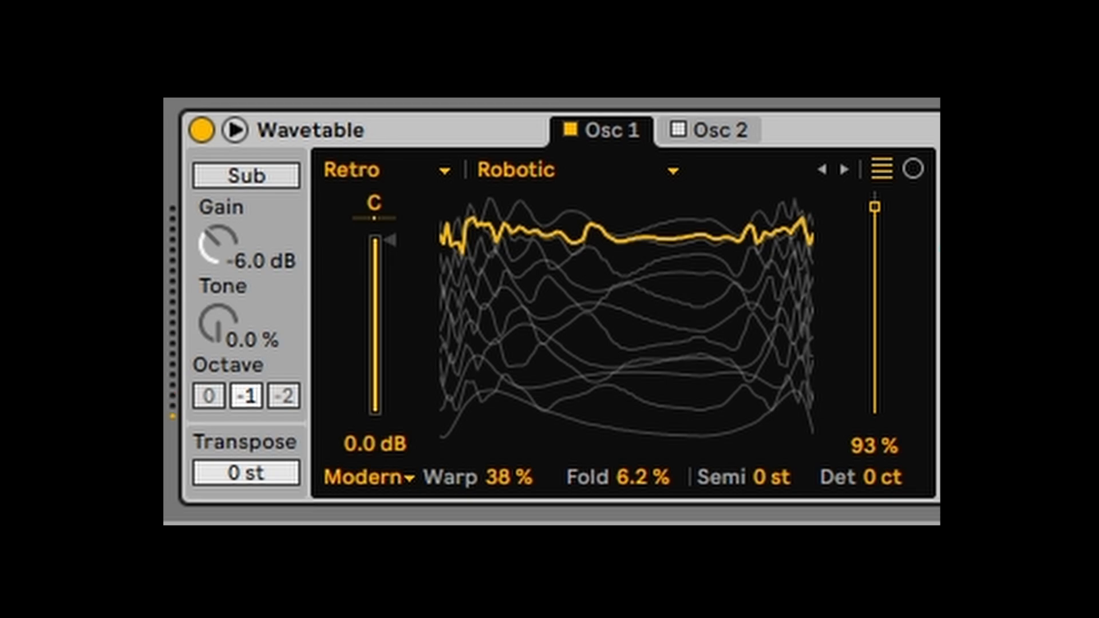
left_click_drag(738, 277, 739, 339)
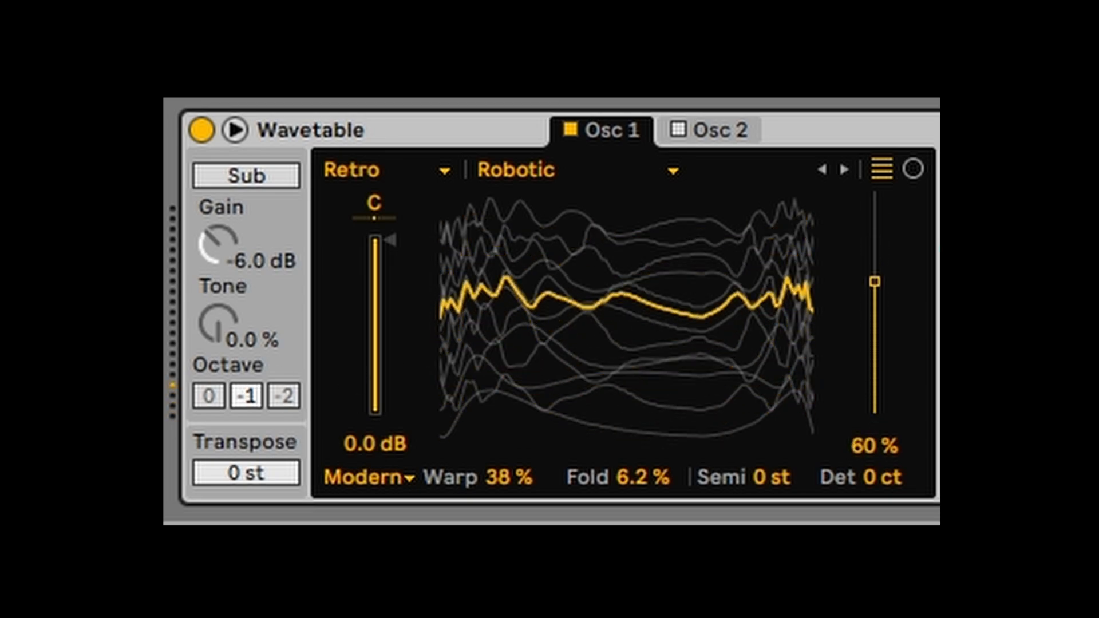
key("Up")
key("Up")
key("Down")
key("Down")
left_click_drag(744, 296, 745, 287)
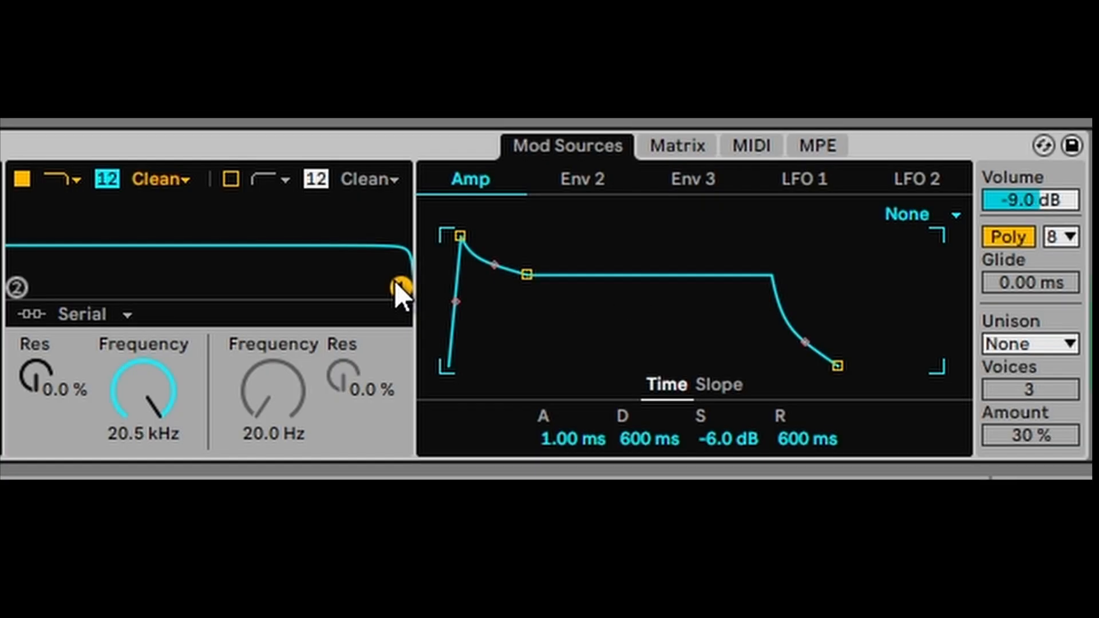
left_click_drag(665, 317, 628, 316)
left_click_drag(341, 288, 287, 267)
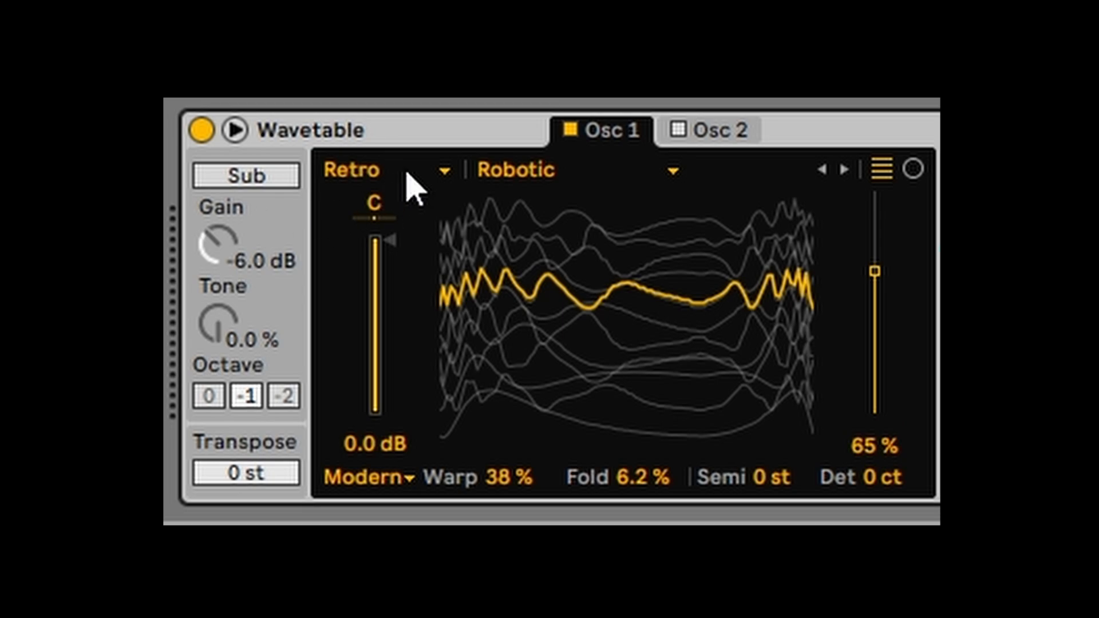
- Return Osc 1 to Basics > Basic Shapes with the position around 41%
left_click(422, 173)
left_click(389, 211)
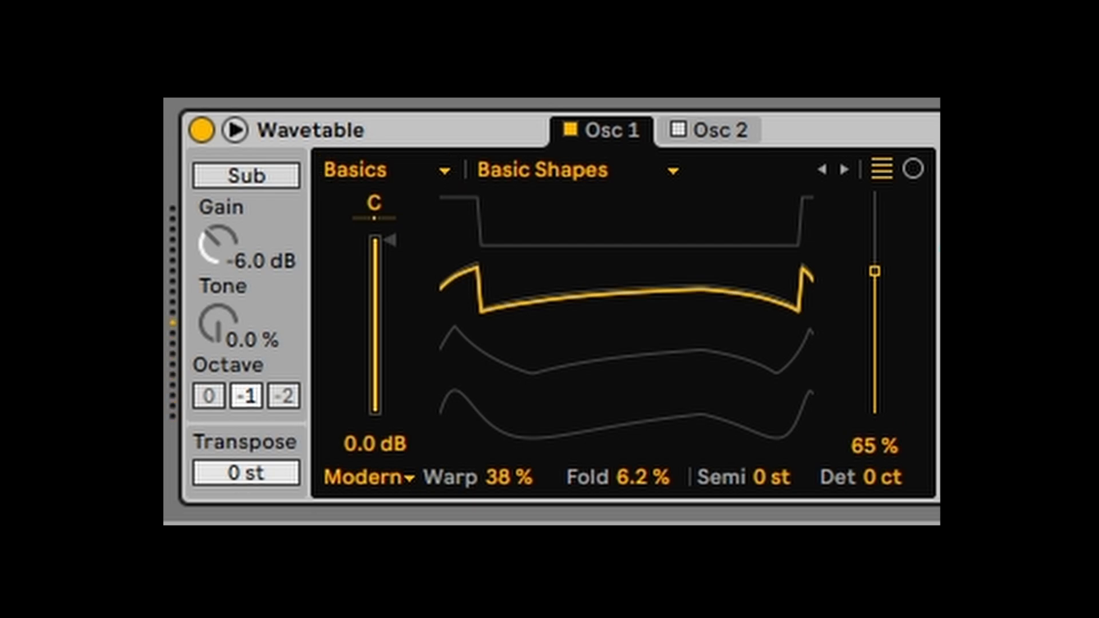
left_click_drag(728, 351, 729, 411)
left_click_drag(683, 368, 673, 331)
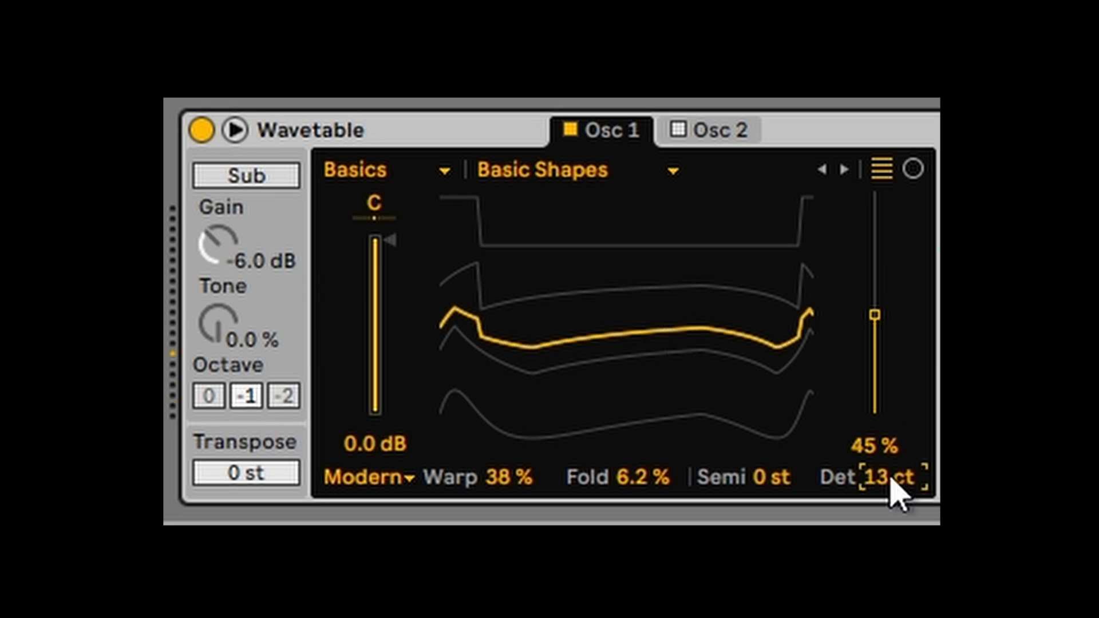
- Set Osc 1 detune to 23 ct, Fold 12%, Warp 19%, gain -1.7 dB, panned slightly right
mouse_move(891, 479)
left_mouse_down()
mouse_move(890, 467)
mouse_move(893, 481)
left_mouse_up()
left_click_drag(641, 476, 793, 412)
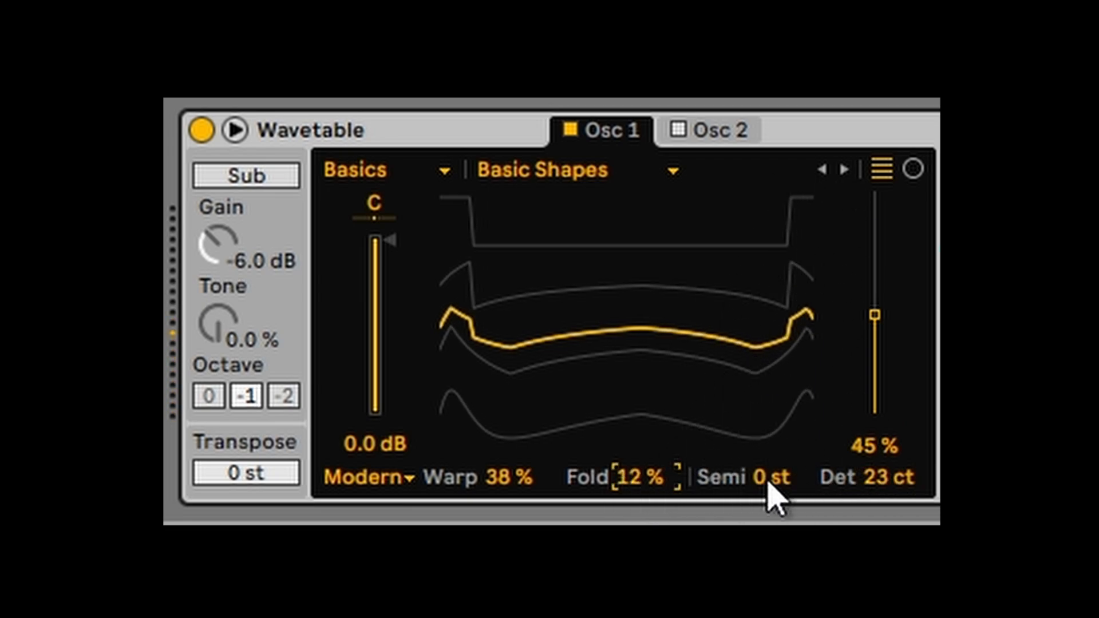
left_click_drag(509, 477, 509, 496)
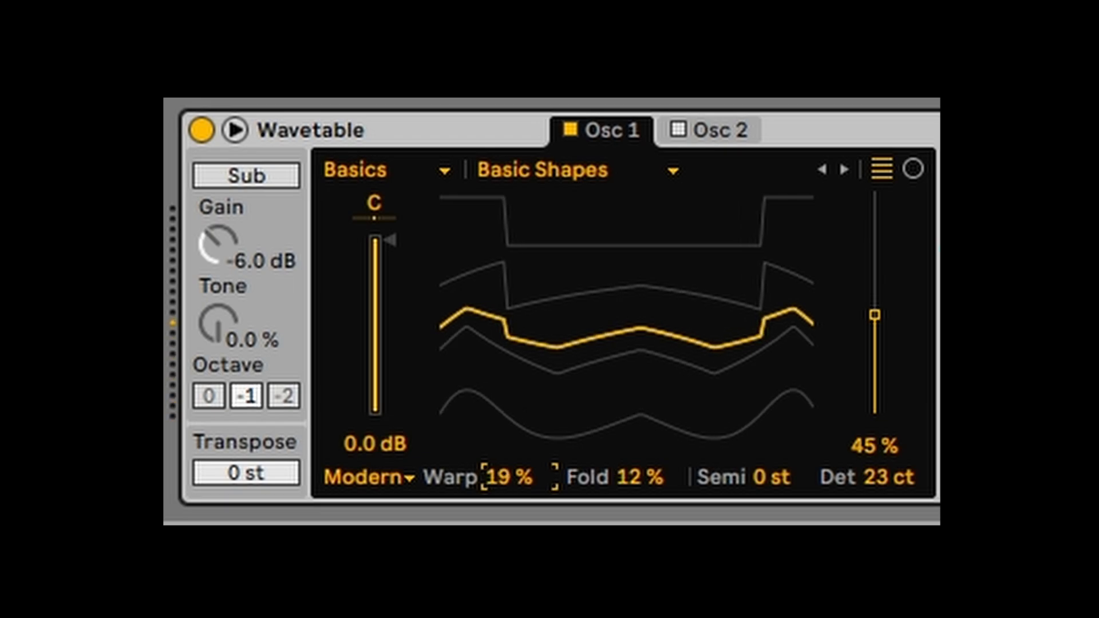
left_click_drag(388, 292, 388, 291)
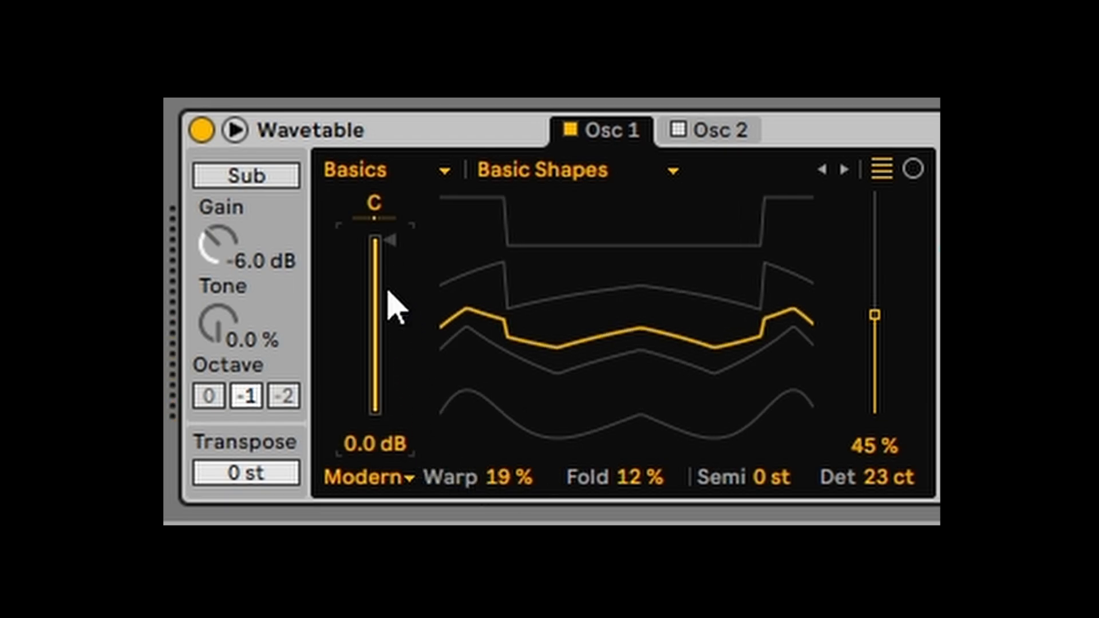
left_click_drag(378, 247, 378, 264)
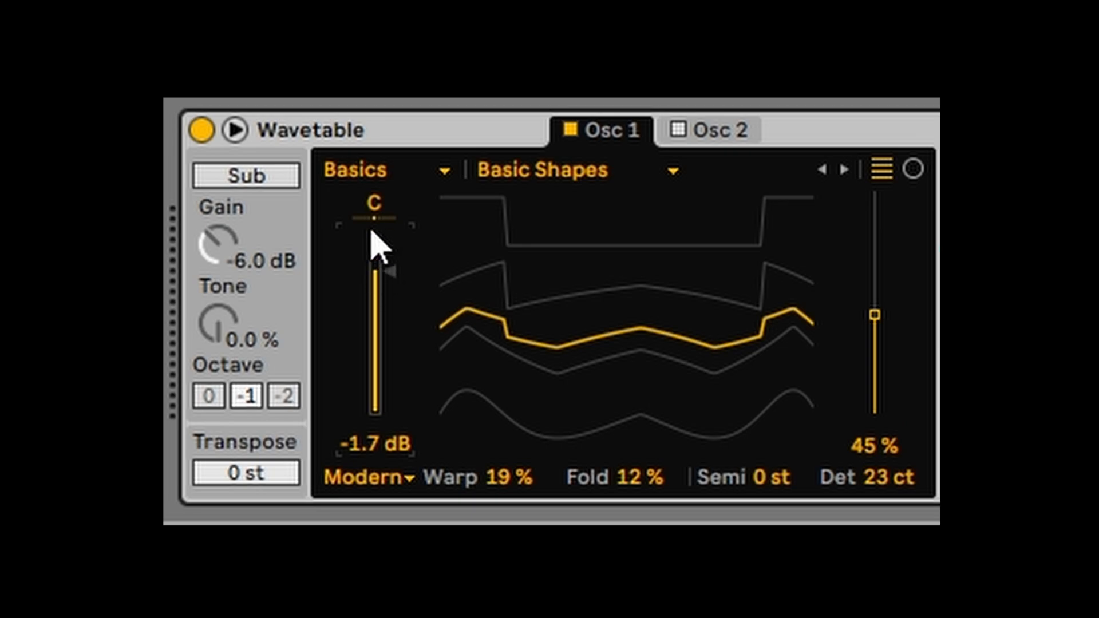
left_click_drag(374, 207, 374, 199)
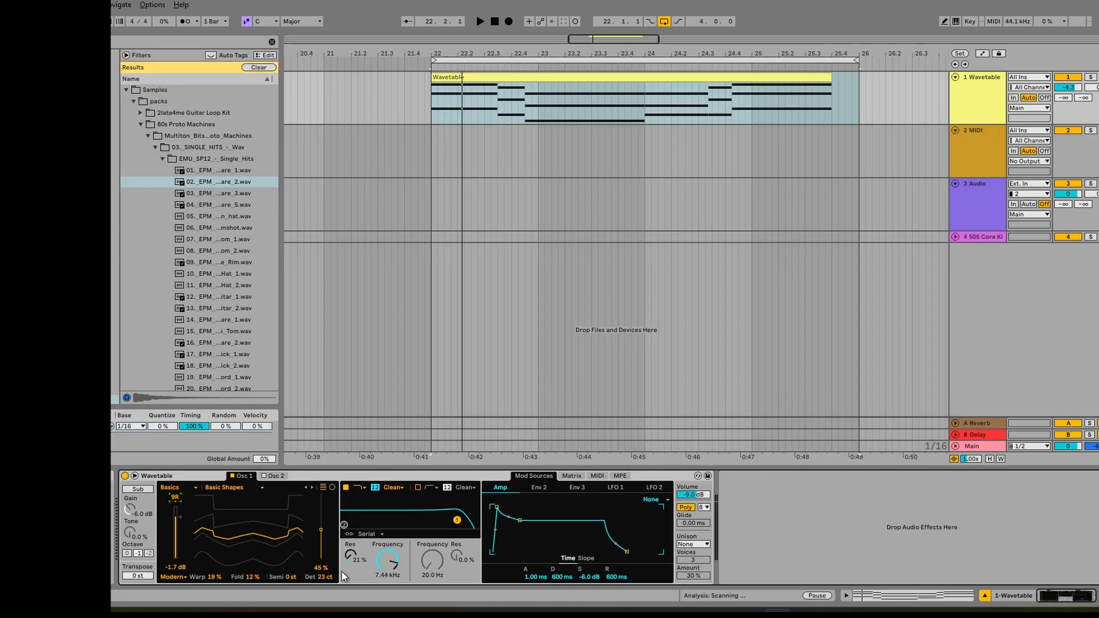
- Draw a sine-shaped Osc 1 Pos automation curve on the Wavetable clip and play it back
key("a")
left_click_drag(320, 532, 320, 529)
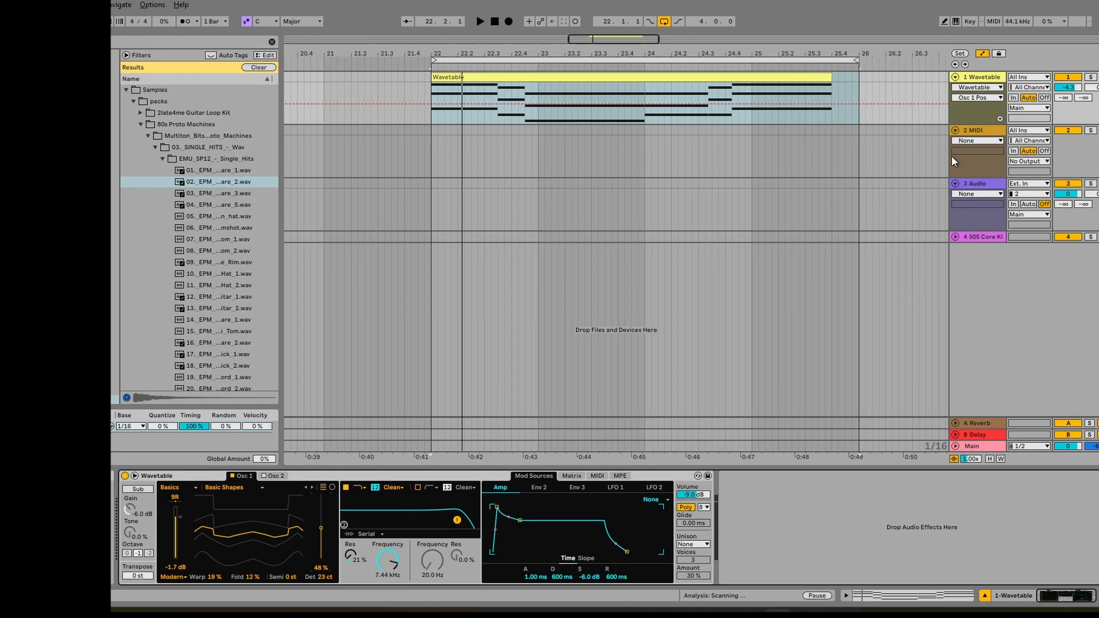
right_click(578, 91)
left_click(589, 371)
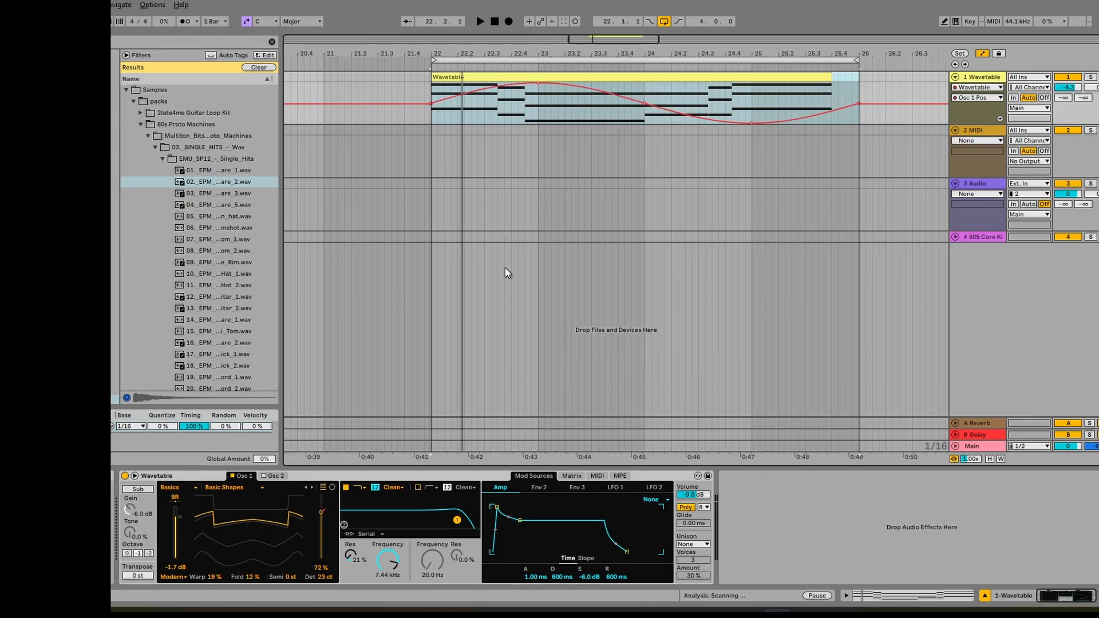
key("space")
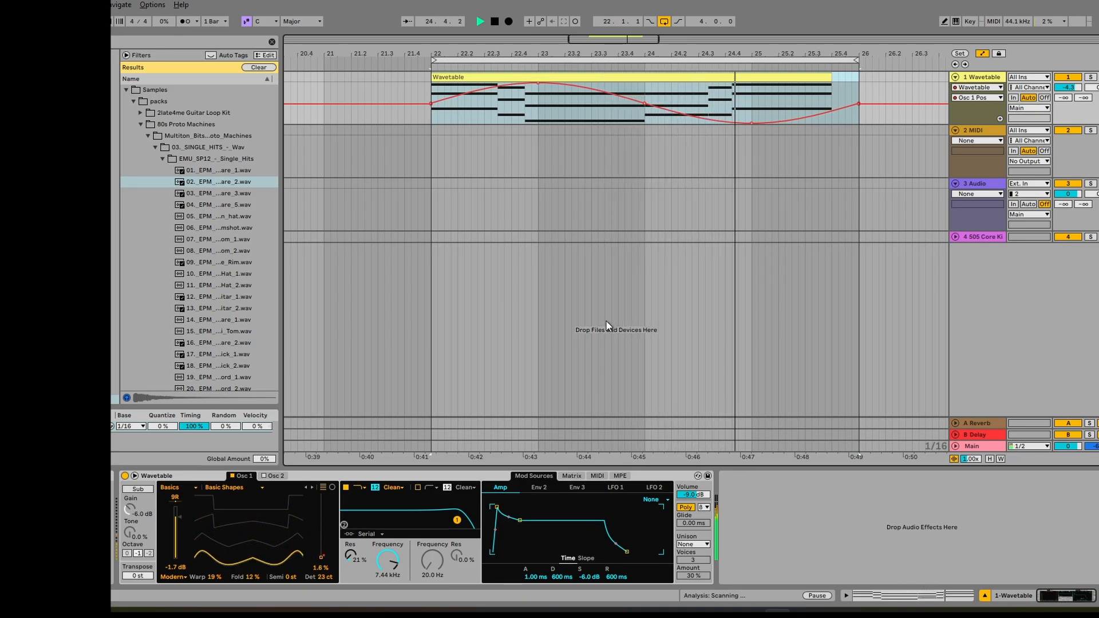
key("space")
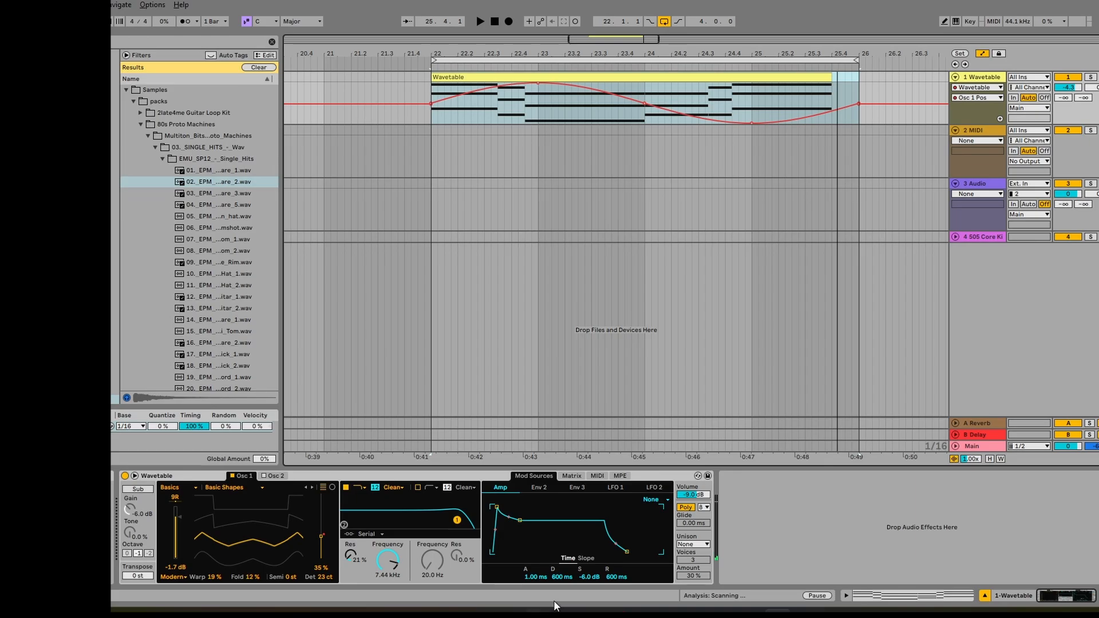
right_click(550, 108)
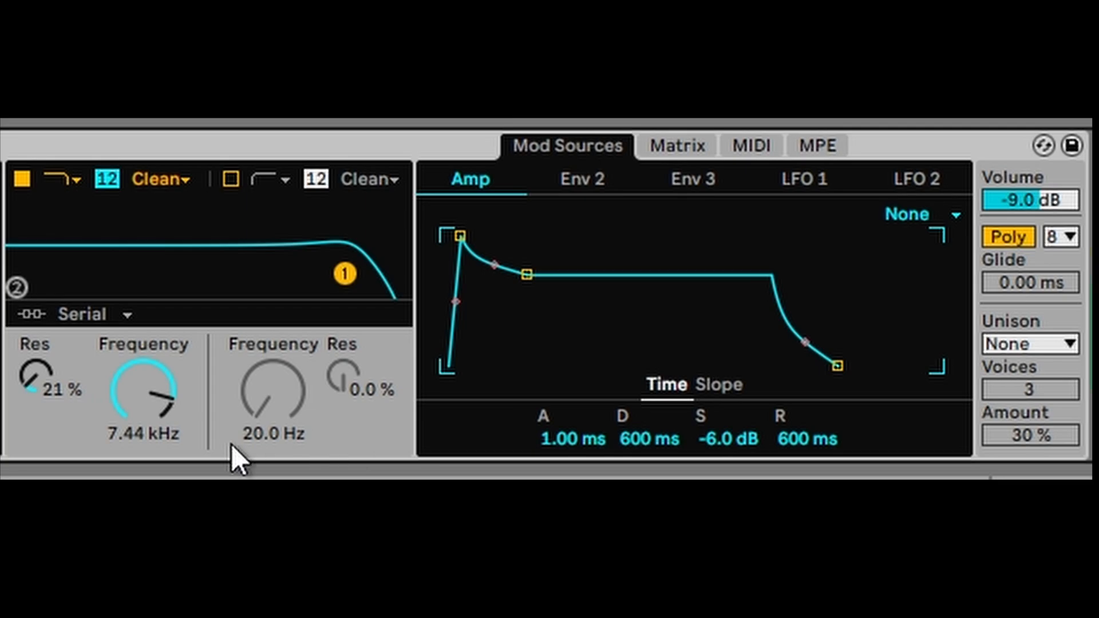
- Shape Filter 1 with 40% resonance, OSR drive mode, 2.27 kHz cutoff and 3.56 dB drive
left_click_drag(54, 407, 54, 370)
left_click_drag(143, 389, 153, 424)
left_click(154, 179)
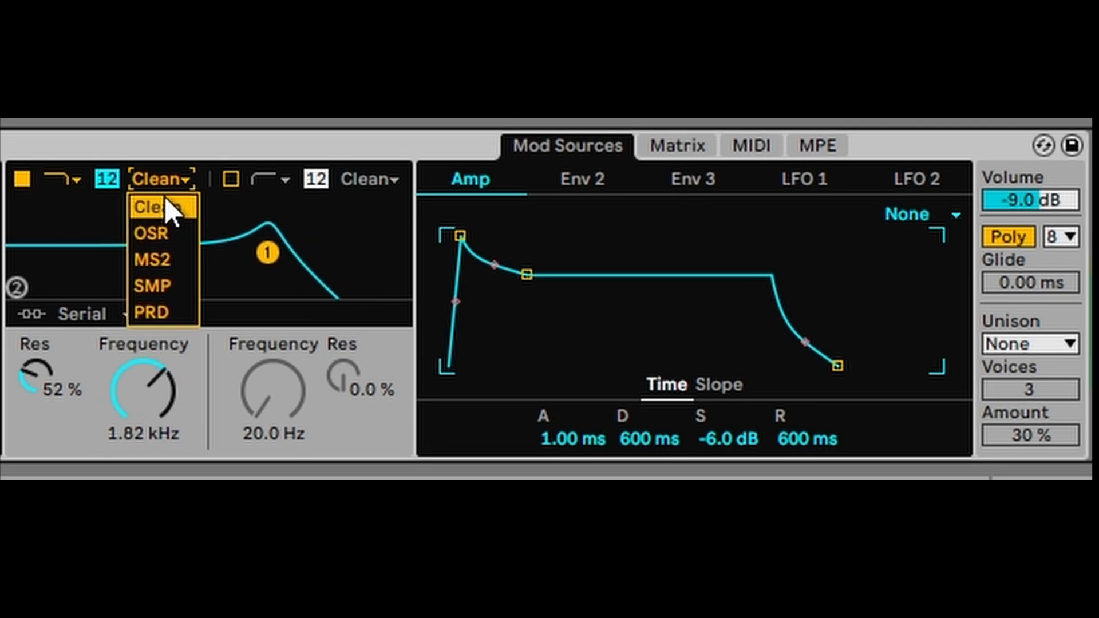
left_click(162, 202)
left_click(160, 187)
left_click(161, 229)
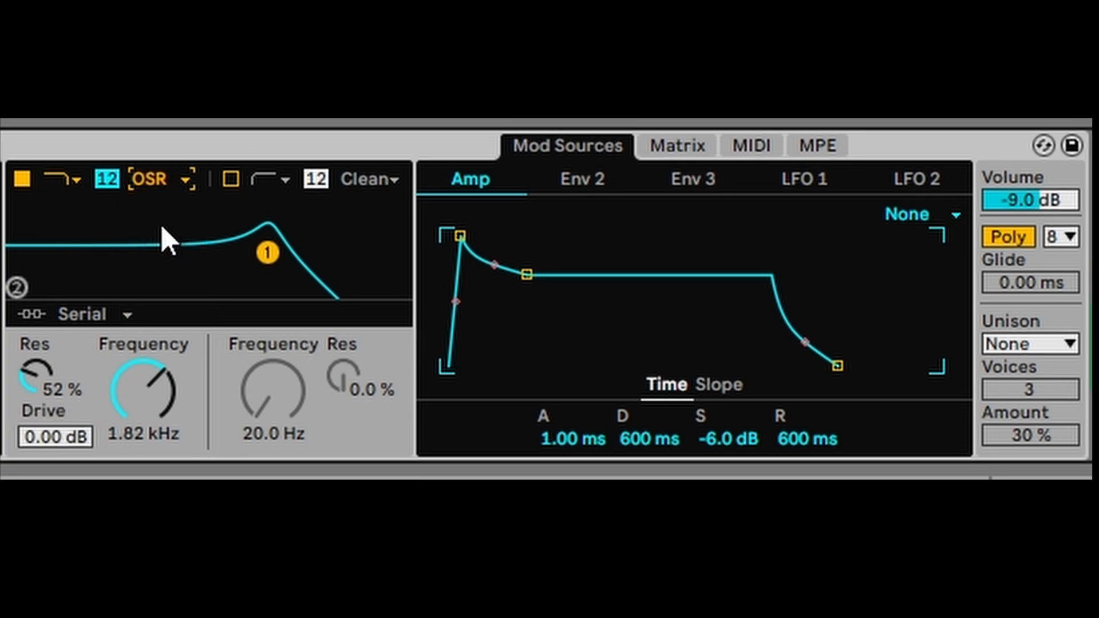
left_click_drag(120, 390, 120, 380)
left_click_drag(55, 437, 57, 389)
- Switch Filter 1 to the MS2 circuit at 1.46 kHz, try band-pass, then return to low-pass
left_click(160, 179)
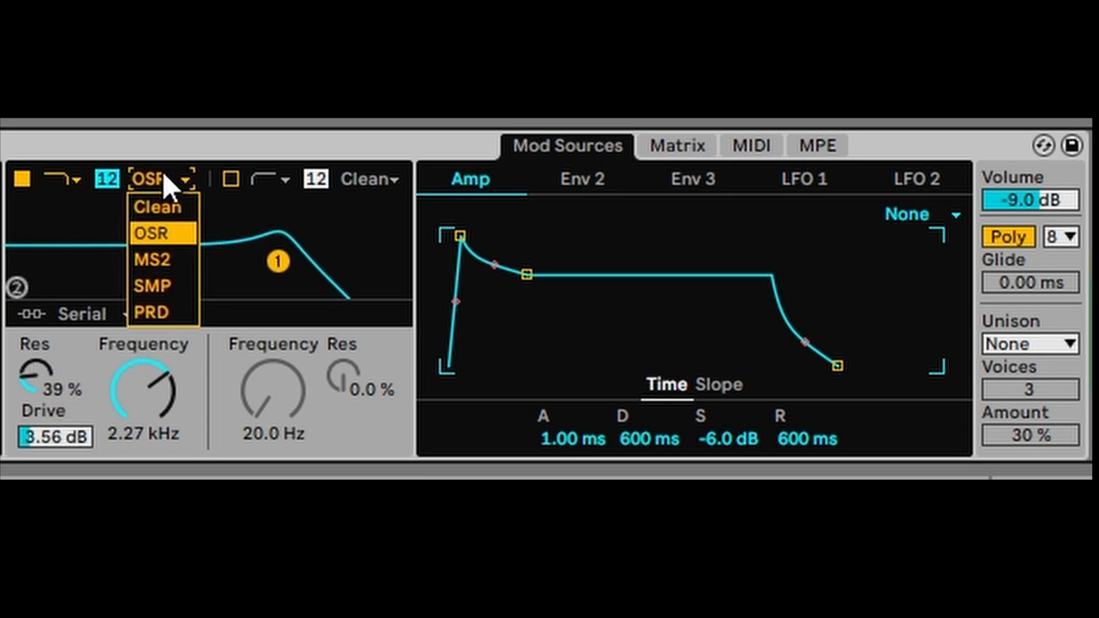
left_click(157, 264)
left_click_drag(119, 362, 120, 384)
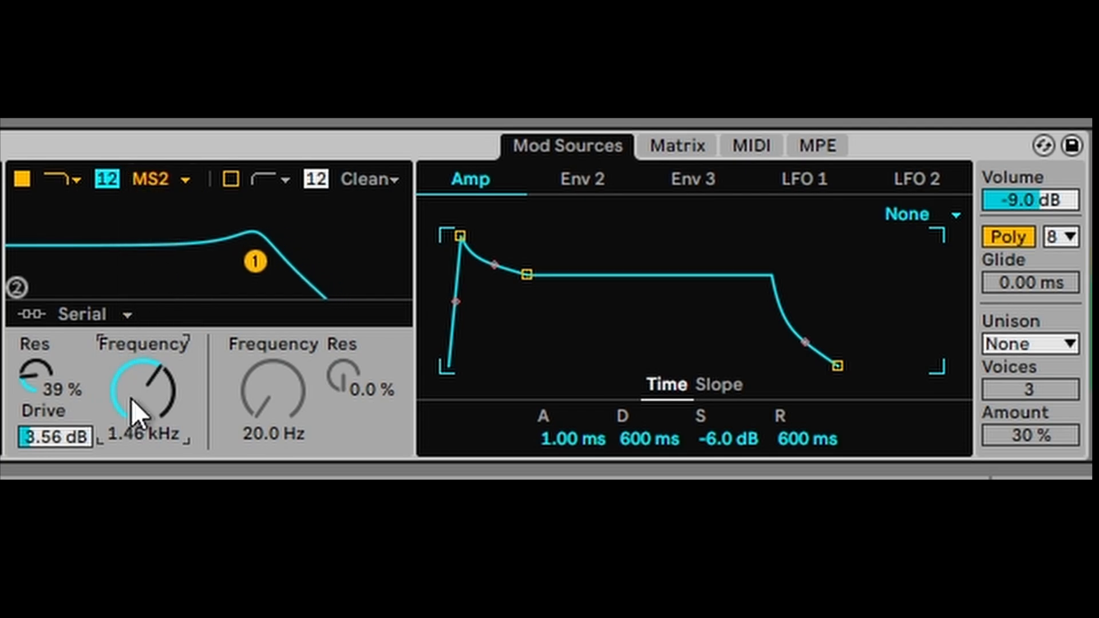
left_click(63, 180)
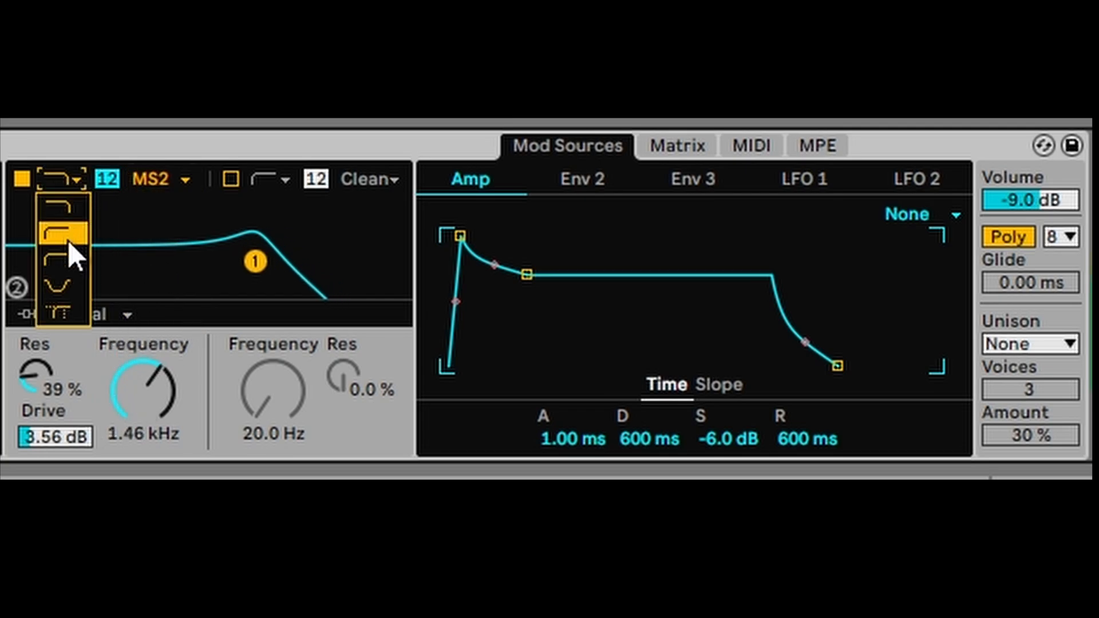
left_click(63, 261)
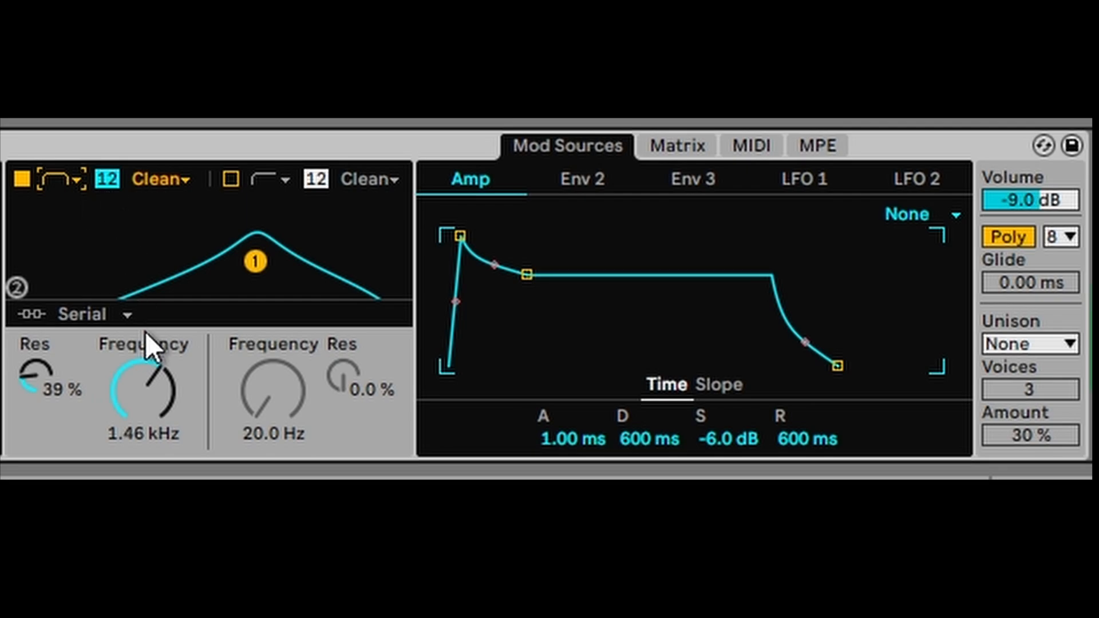
mouse_move(146, 332)
left_mouse_down()
mouse_move(145, 361)
mouse_move(145, 344)
left_mouse_up()
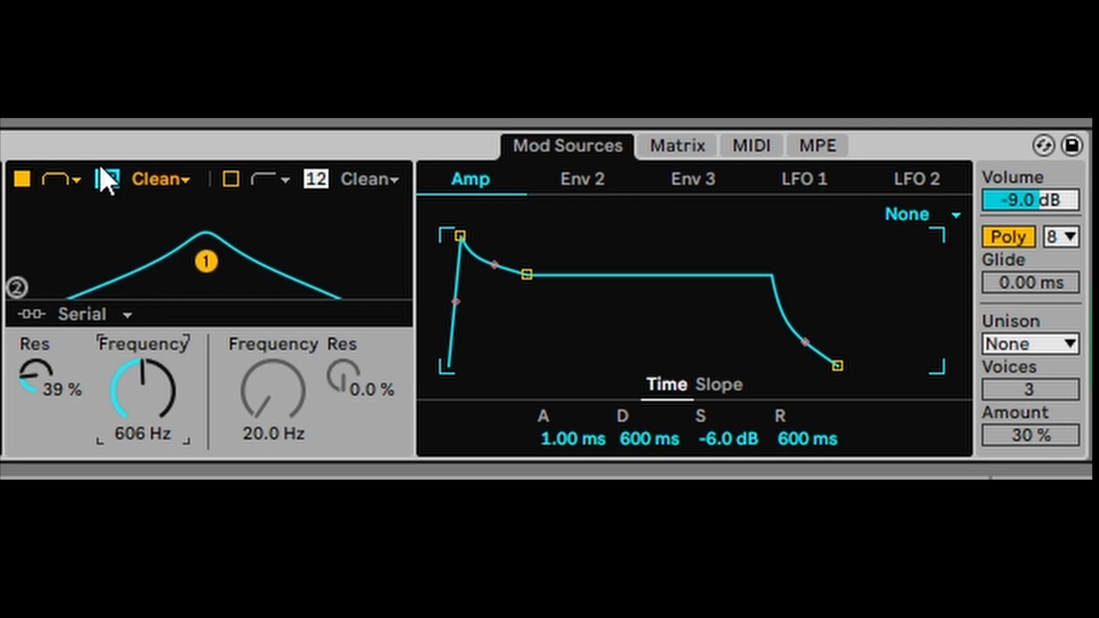
left_click(72, 180)
left_click(73, 197)
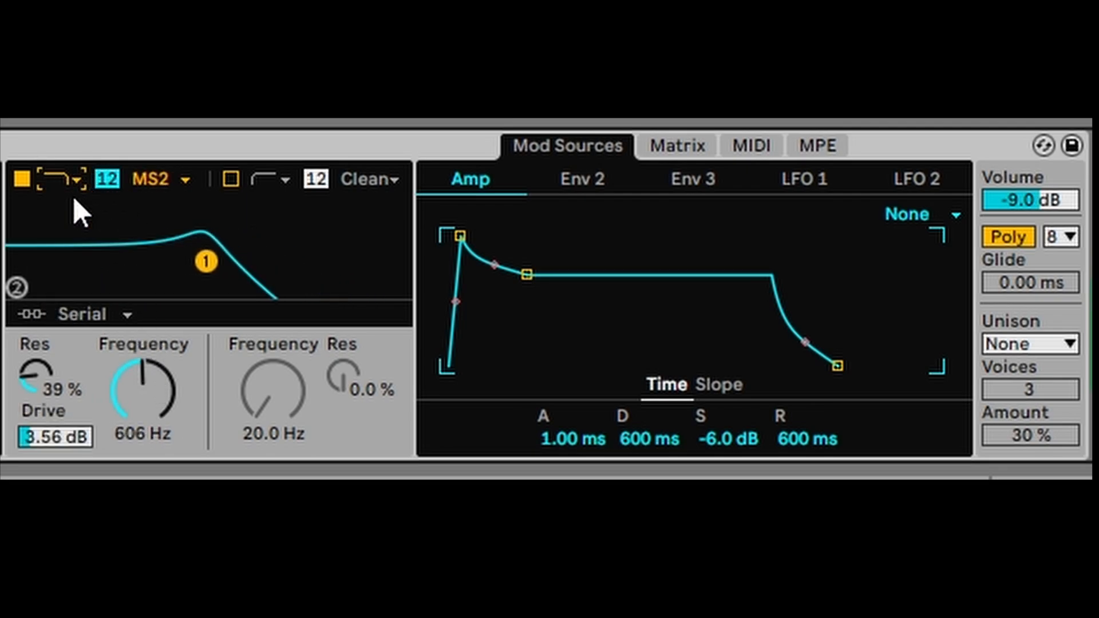
- Compare Filter 1 bypassed and active, then raise its cutoff and lower its resonance
left_click(27, 179)
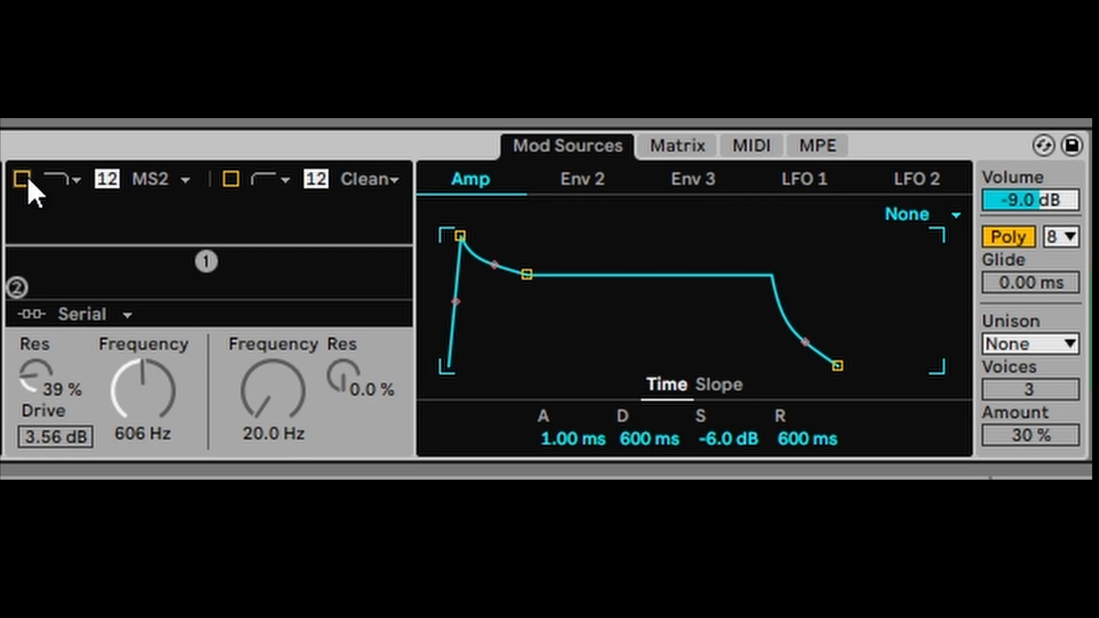
left_click(28, 177)
left_click_drag(201, 272, 254, 271)
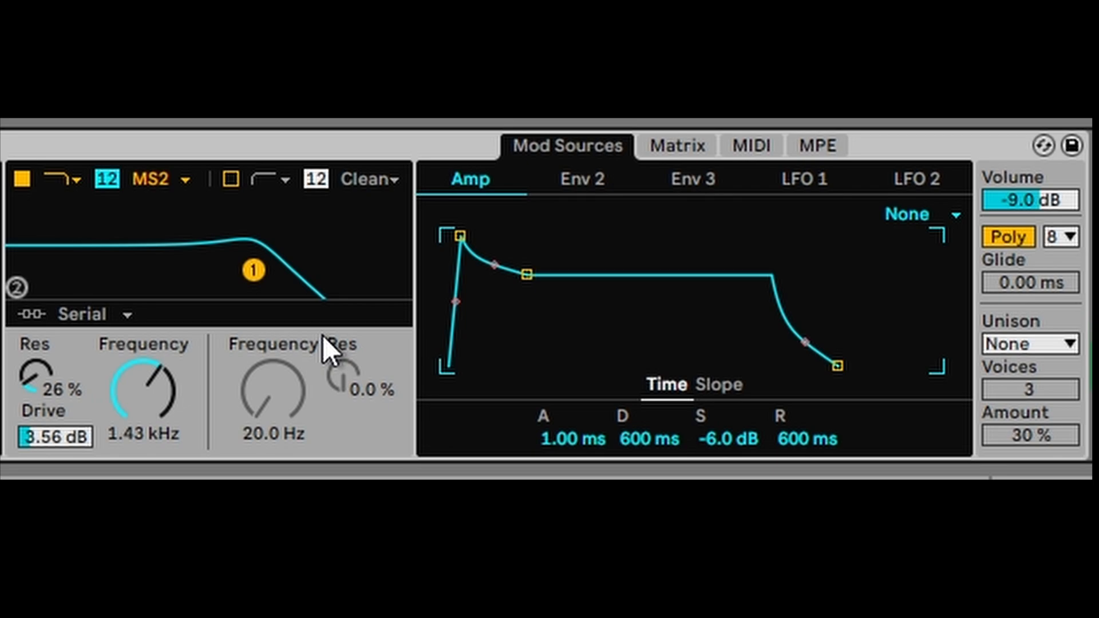
- Enable Filter 2 as a band-pass at 295 Hz with more resonance
left_click(231, 178)
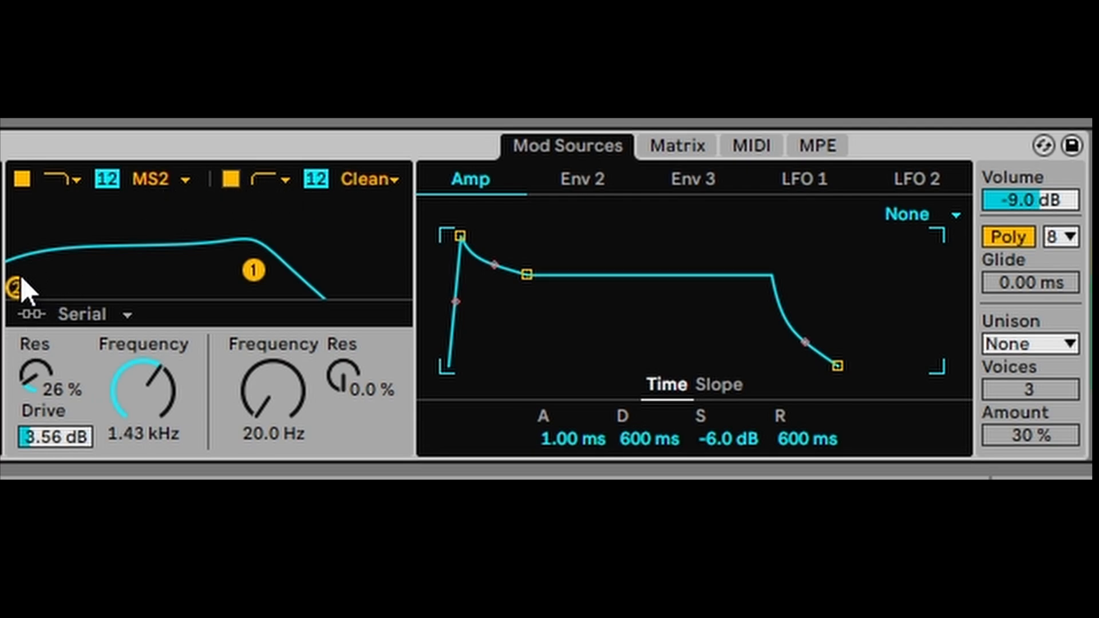
left_click_drag(15, 286, 113, 267)
left_click_drag(355, 354, 355, 324)
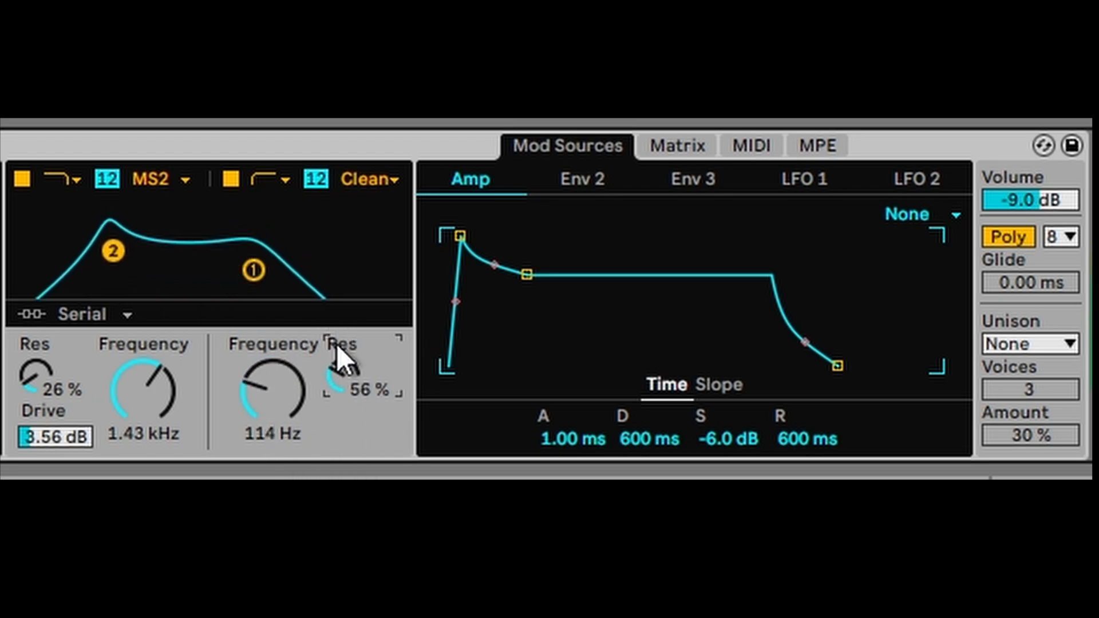
left_click(287, 186)
left_click(277, 258)
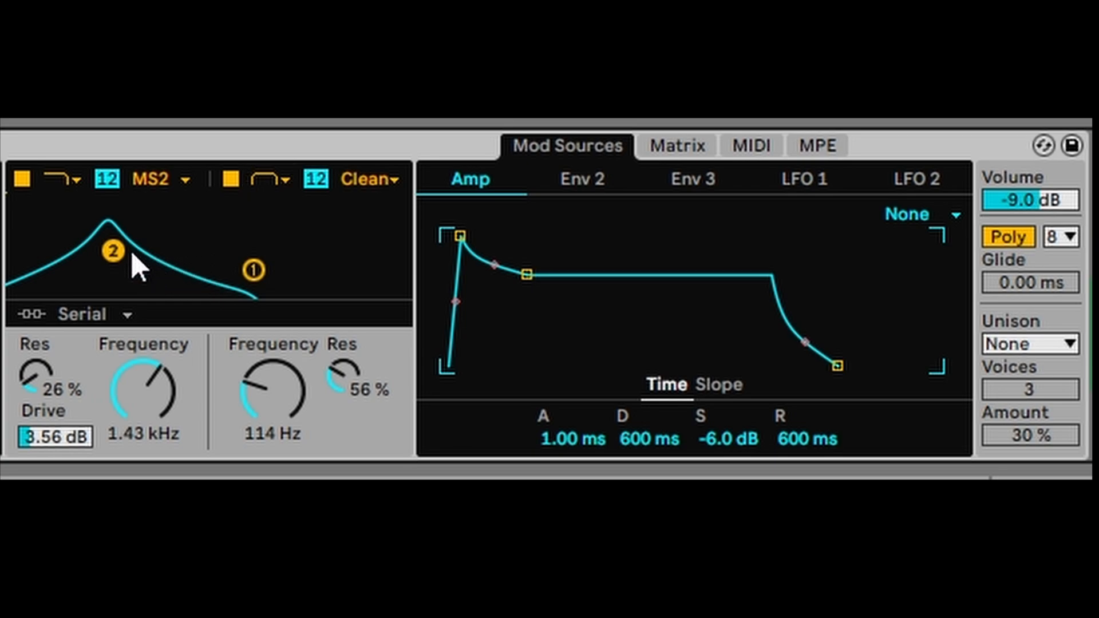
left_click_drag(112, 250, 166, 253)
- Set Filter 1 to about 1.26 kHz with 29% resonance and bring up the modulation matrix
left_click(254, 269)
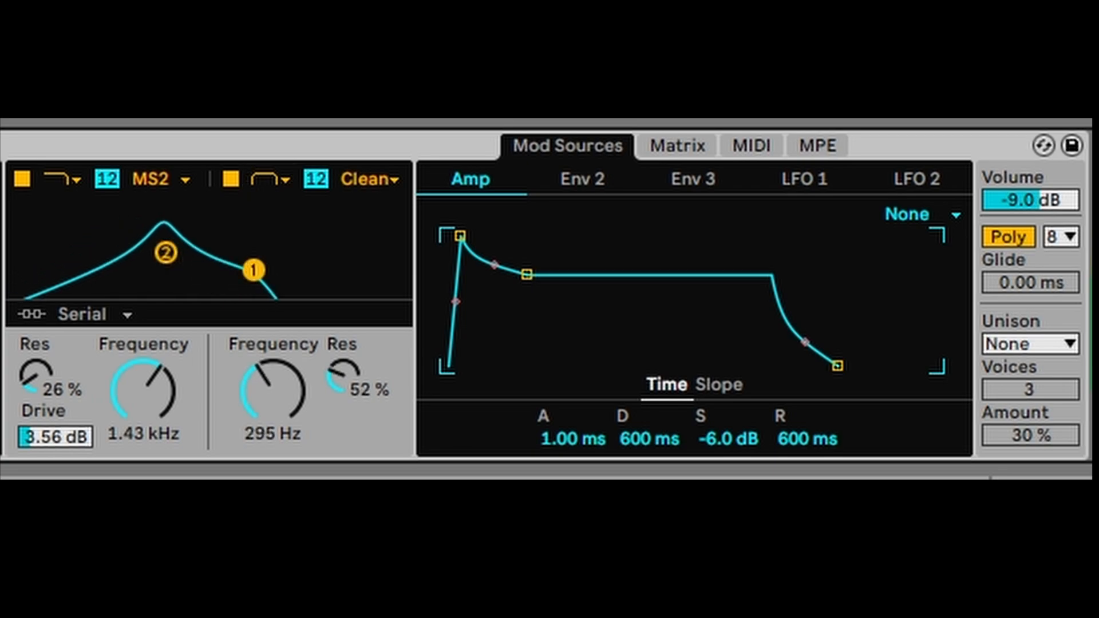
mouse_move(254, 269)
left_mouse_down()
mouse_move(321, 258)
mouse_move(341, 233)
mouse_move(255, 221)
mouse_move(249, 251)
left_mouse_up()
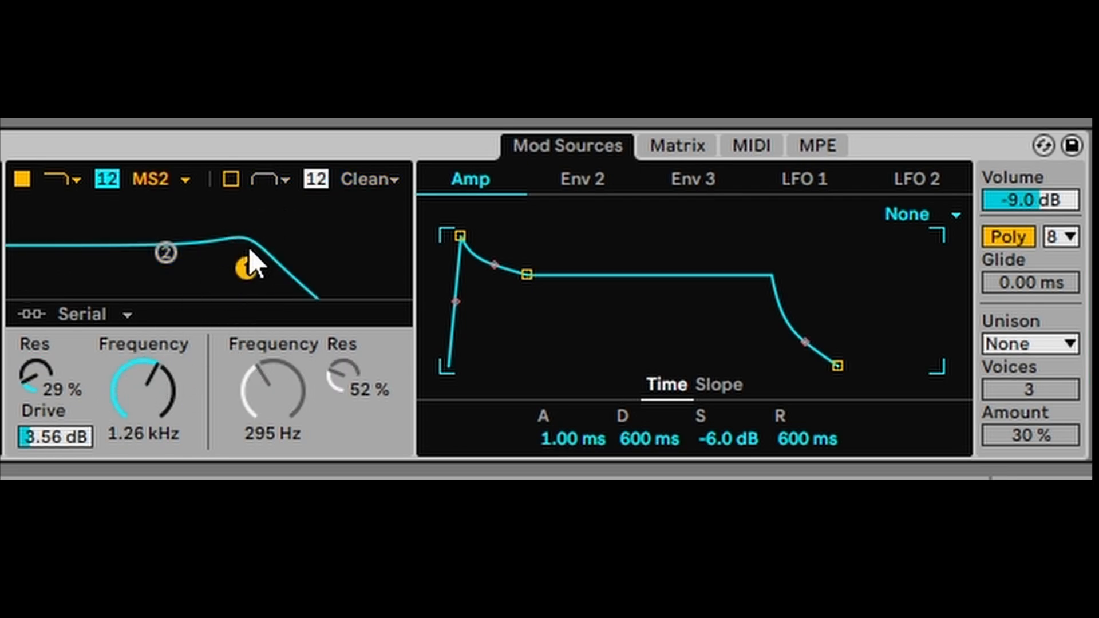
left_click(661, 146)
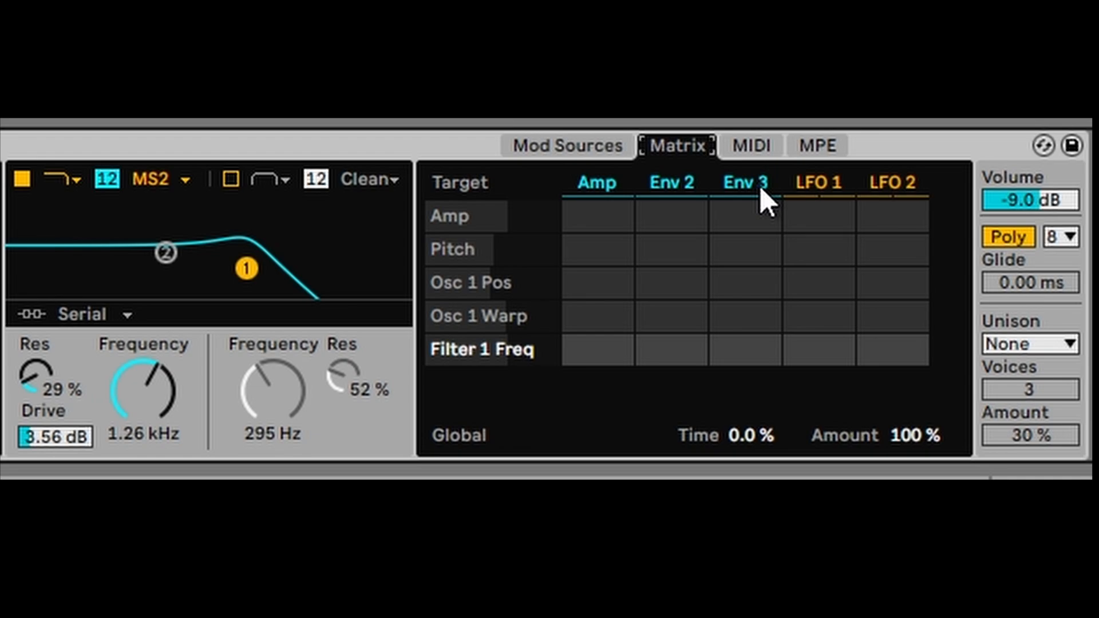
- Slow LFO 1 to 0.37 Hz, audition triangle, saw and square shapes, and keep the sine
left_click(603, 146)
left_click(796, 181)
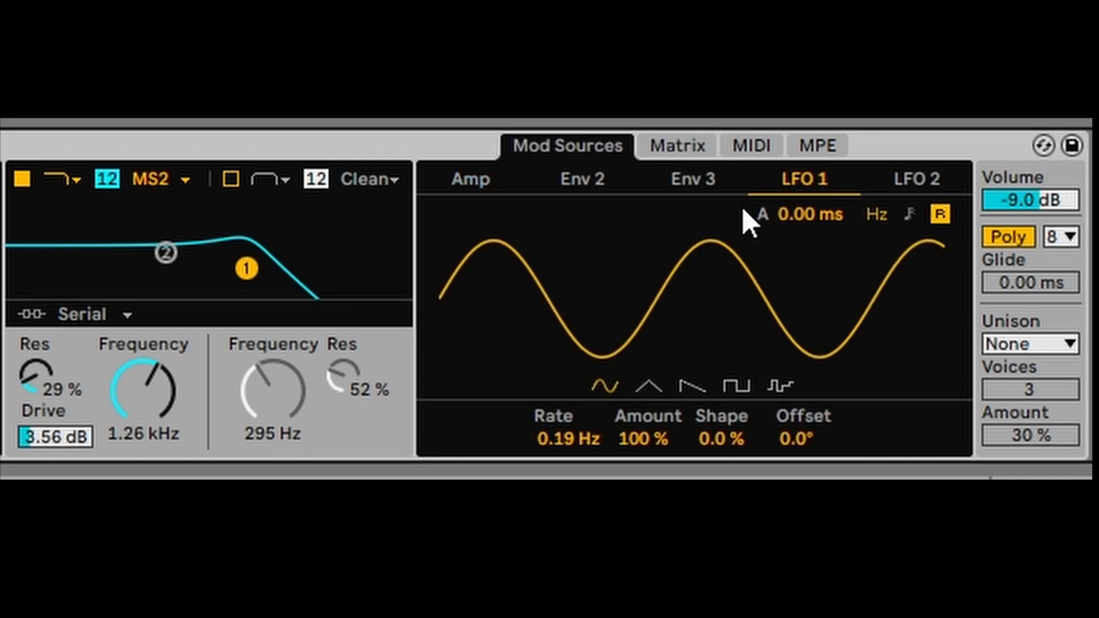
mouse_move(567, 439)
left_mouse_down()
mouse_move(568, 449)
mouse_move(568, 415)
mouse_move(568, 426)
left_mouse_up()
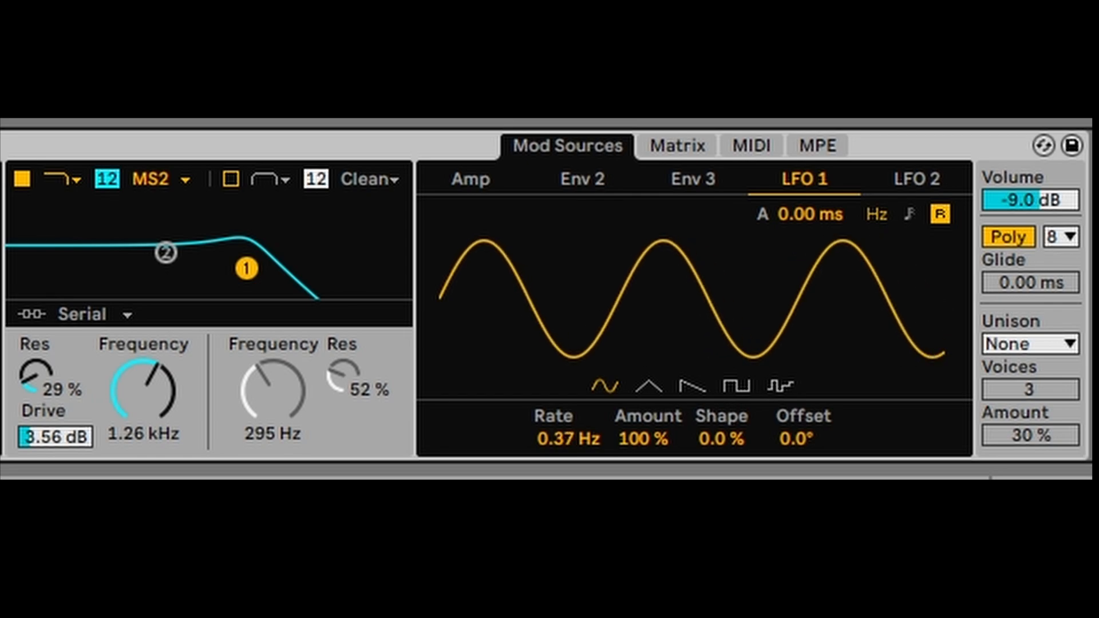
left_click(649, 389)
left_click(693, 389)
left_click(736, 387)
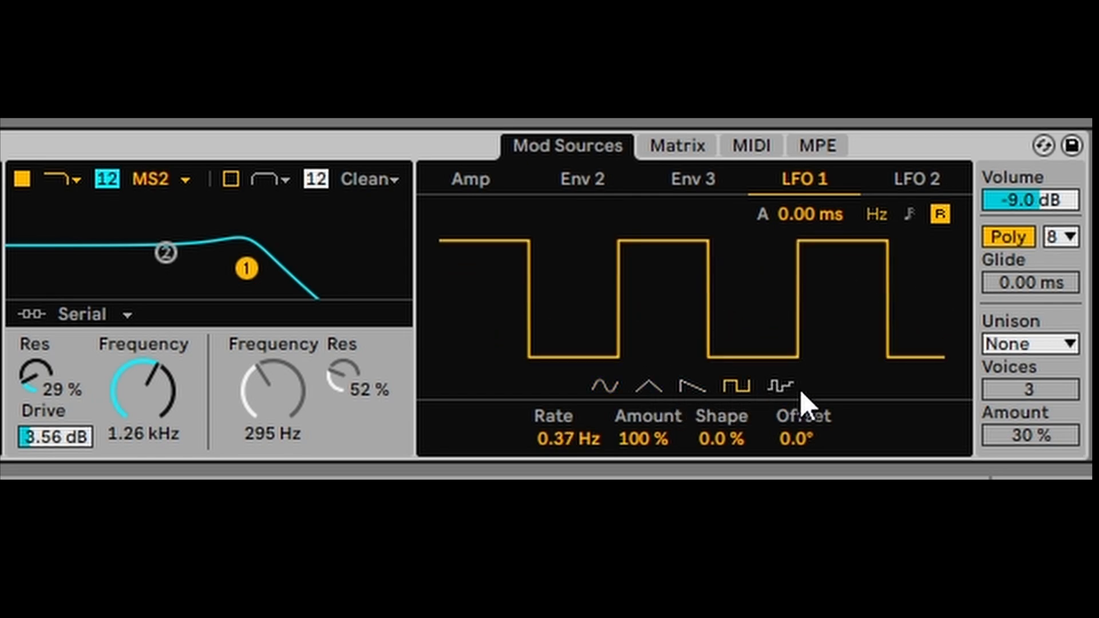
left_click(603, 387)
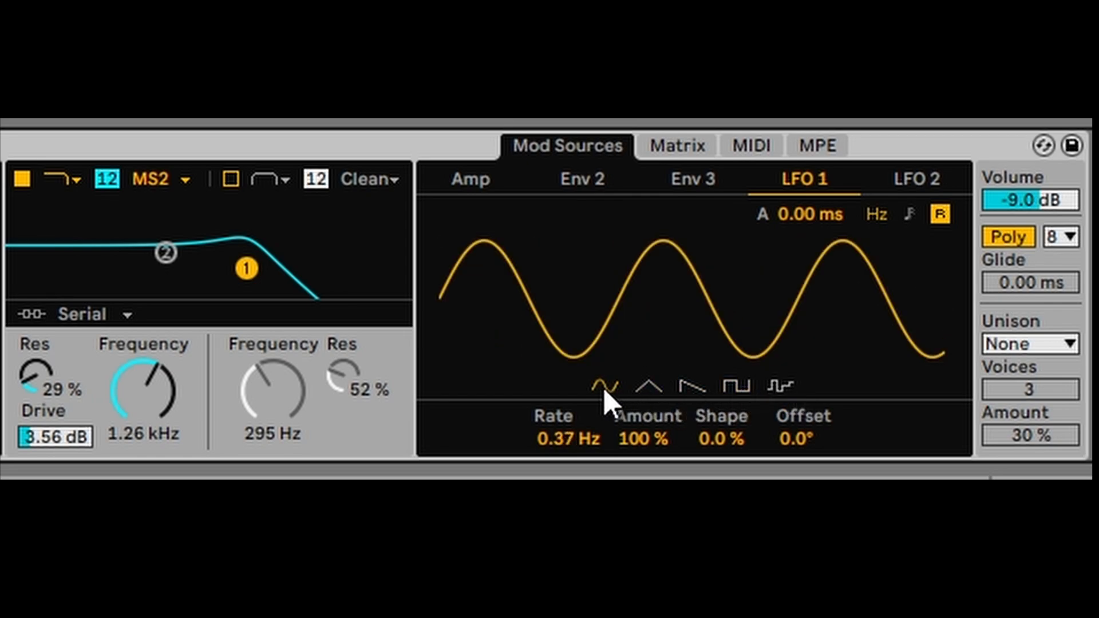
left_click(680, 144)
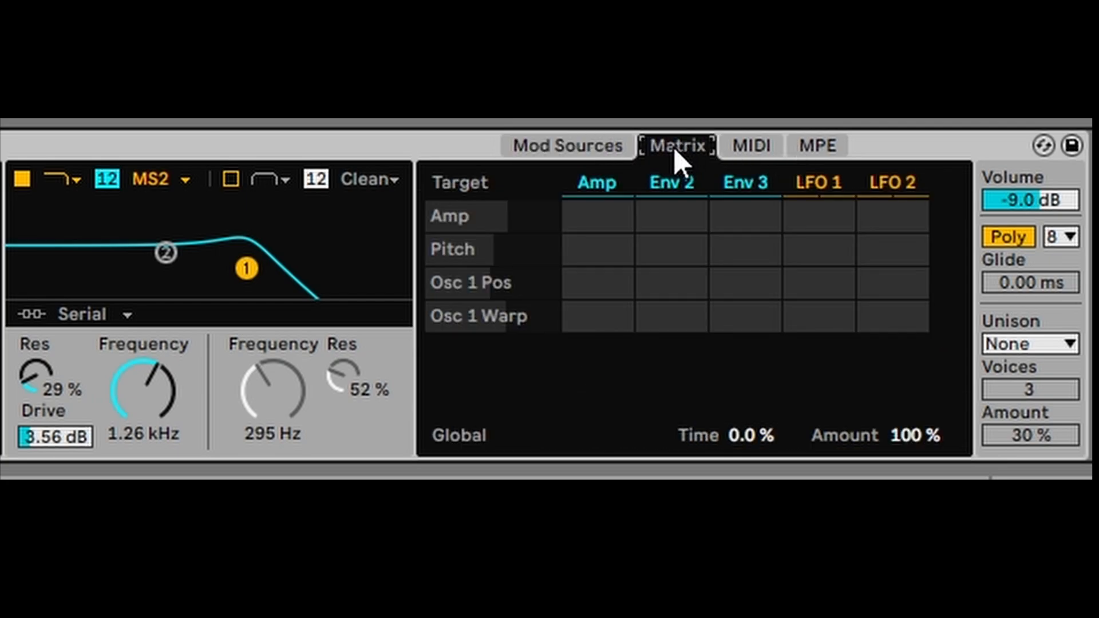
- Route LFO 1 to Pitch with a modulation amount of 5.2
left_click(813, 243)
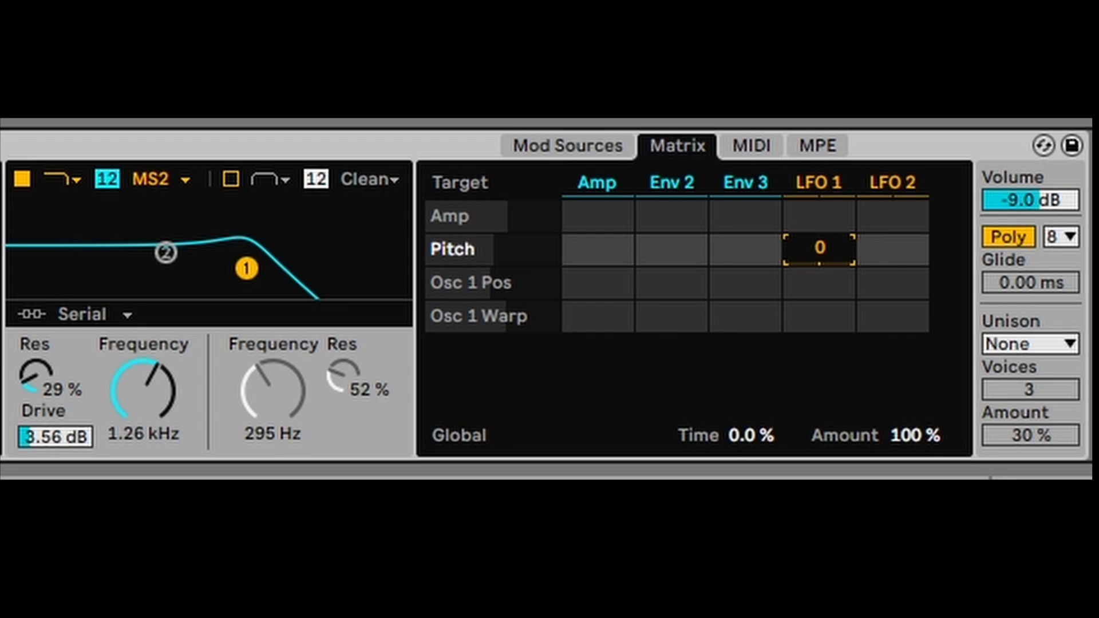
left_click_drag(813, 243, 814, 208)
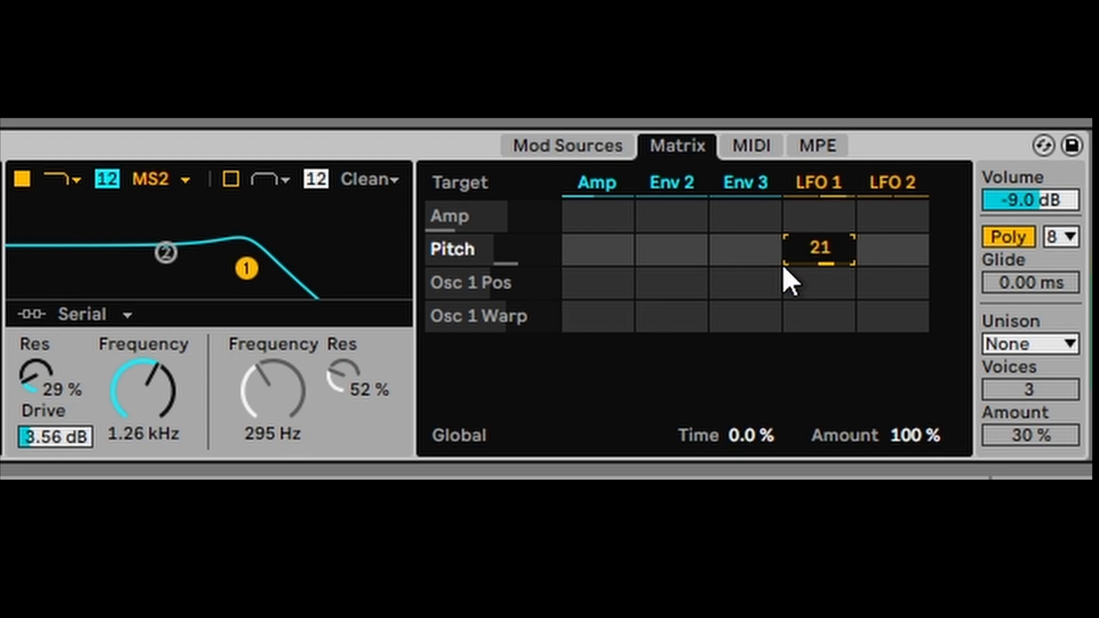
left_click_drag(783, 266, 783, 291)
mouse_move(821, 255)
left_mouse_down()
mouse_move(820, 266)
mouse_move(820, 257)
left_mouse_up()
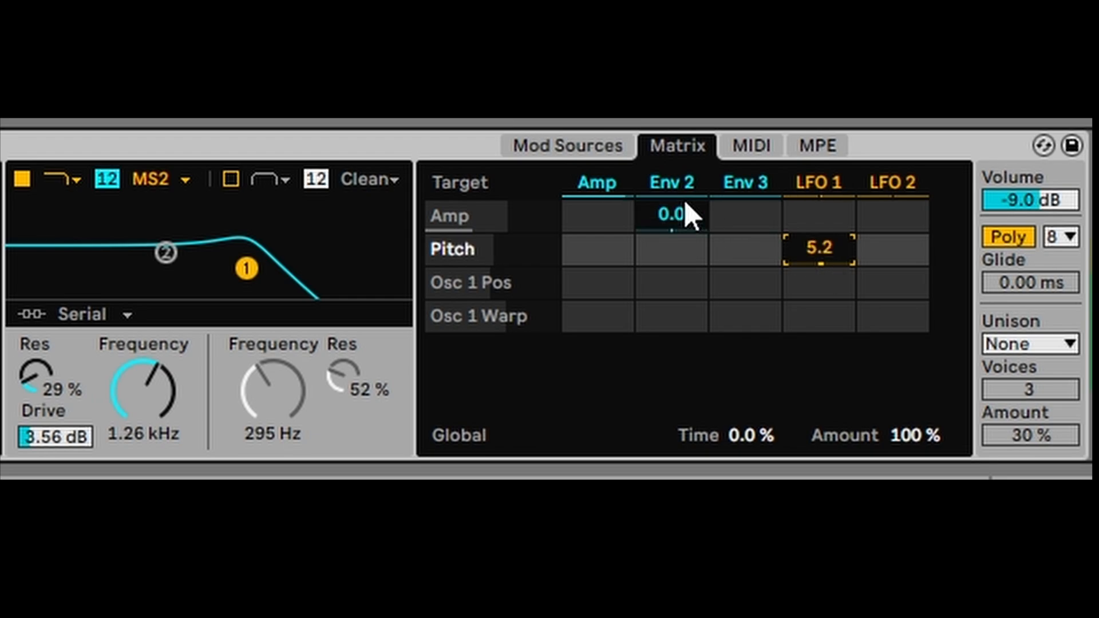
- Slow LFO 1 to 0.01 Hz and reduce Osc 1 detune to 9 ct
left_click(566, 150)
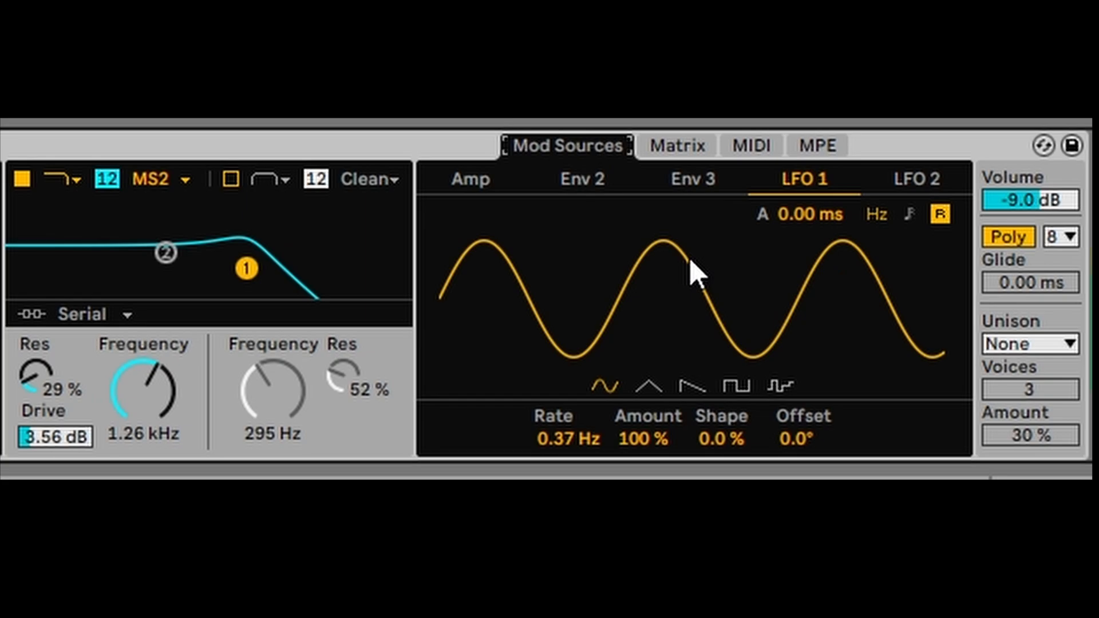
left_click_drag(569, 438, 569, 473)
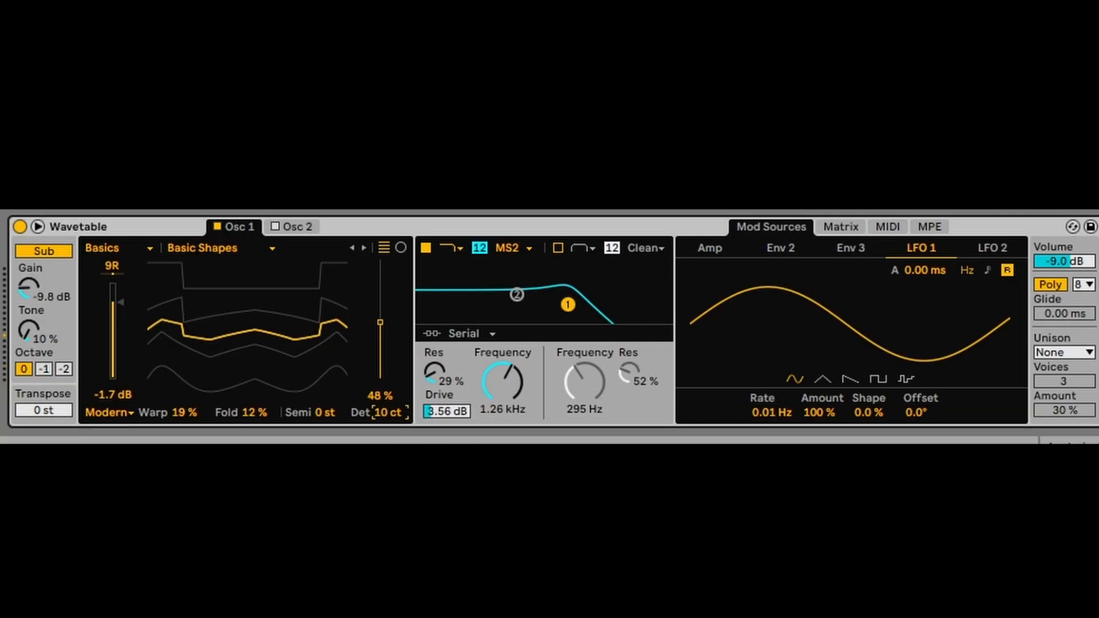
left_click_drag(387, 413, 388, 414)
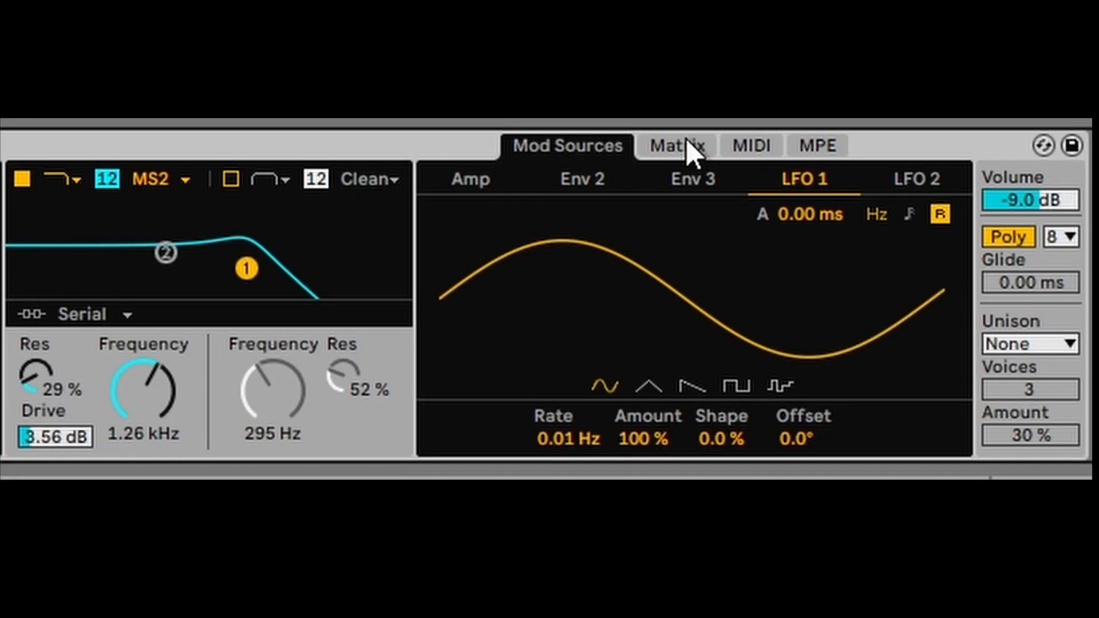
- Rework the LFO 1 to Pitch amount in the matrix, trying a value of 9
left_click(846, 226)
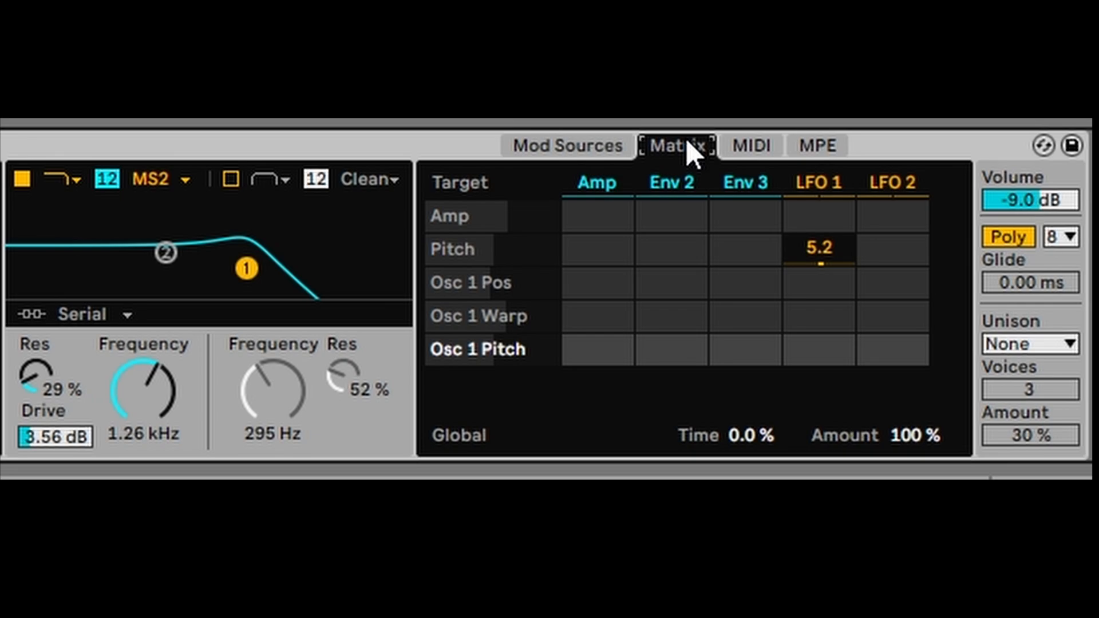
left_click_drag(812, 248, 812, 274)
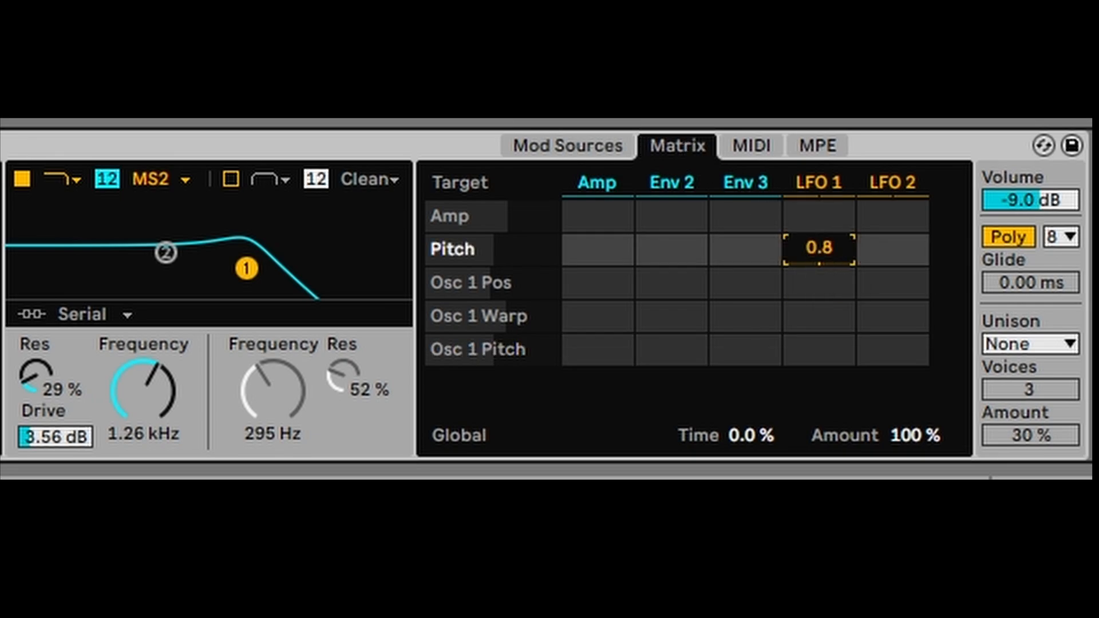
type("6")
left_click_drag(819, 249, 820, 237)
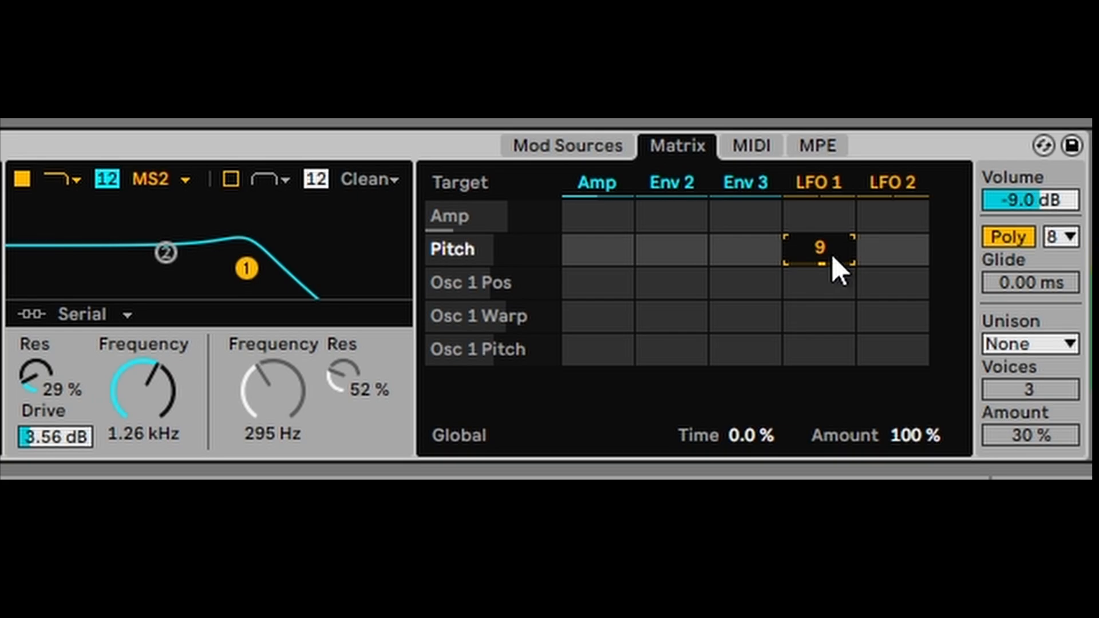
- Add Filter 1 Freq as a target with LFO 1 at 88, and settle LFO 1 to Pitch at 3
left_click(150, 388)
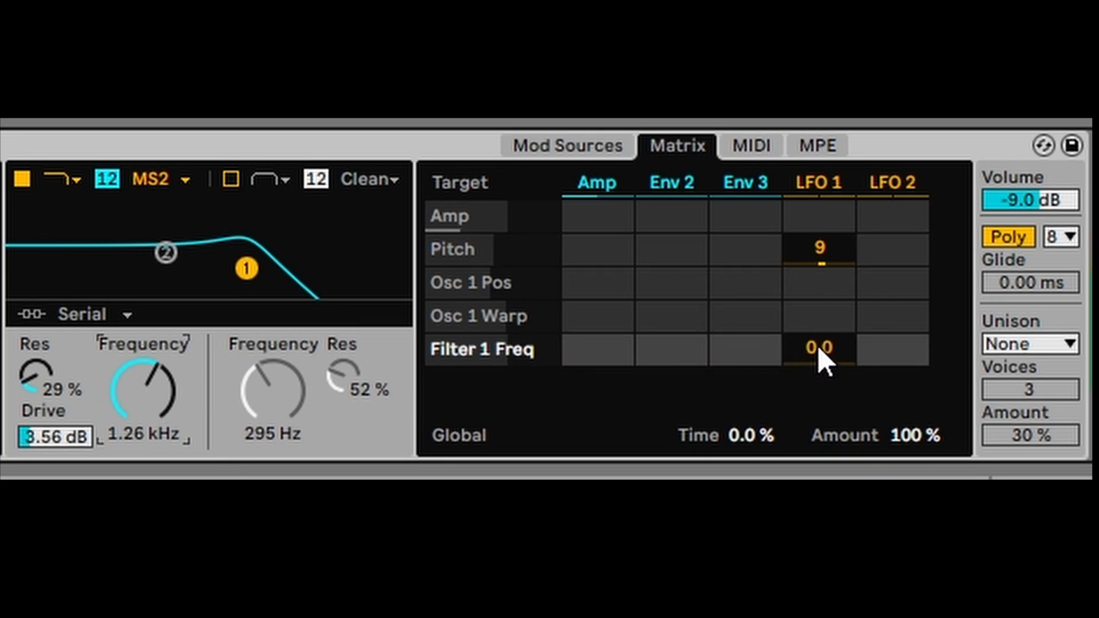
left_click_drag(818, 345, 817, 291)
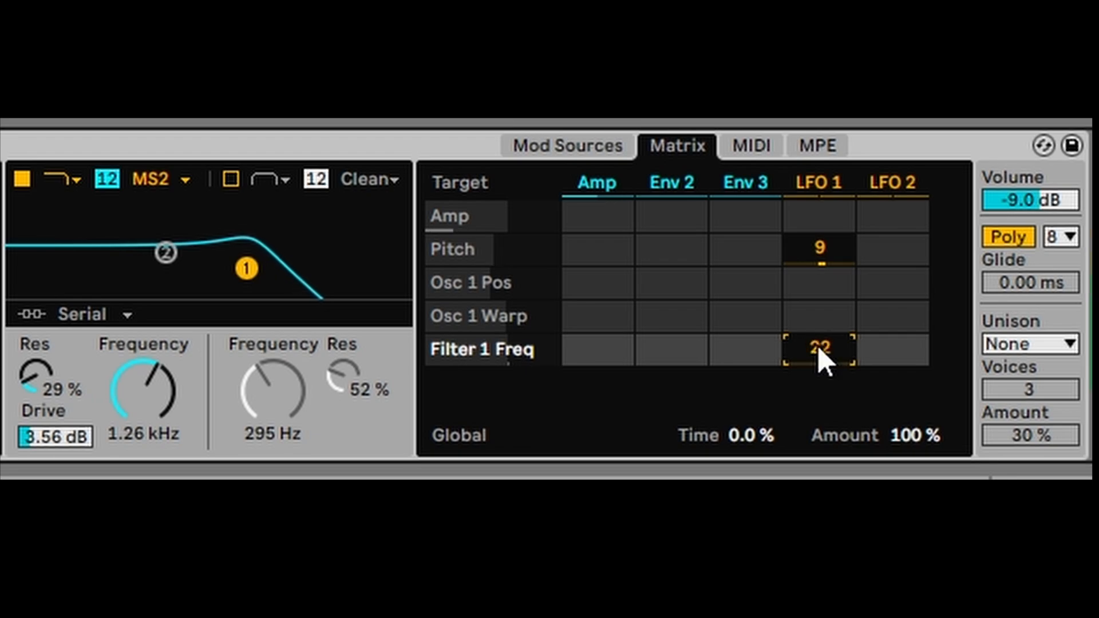
left_click_drag(818, 345, 818, 341)
left_click(819, 251)
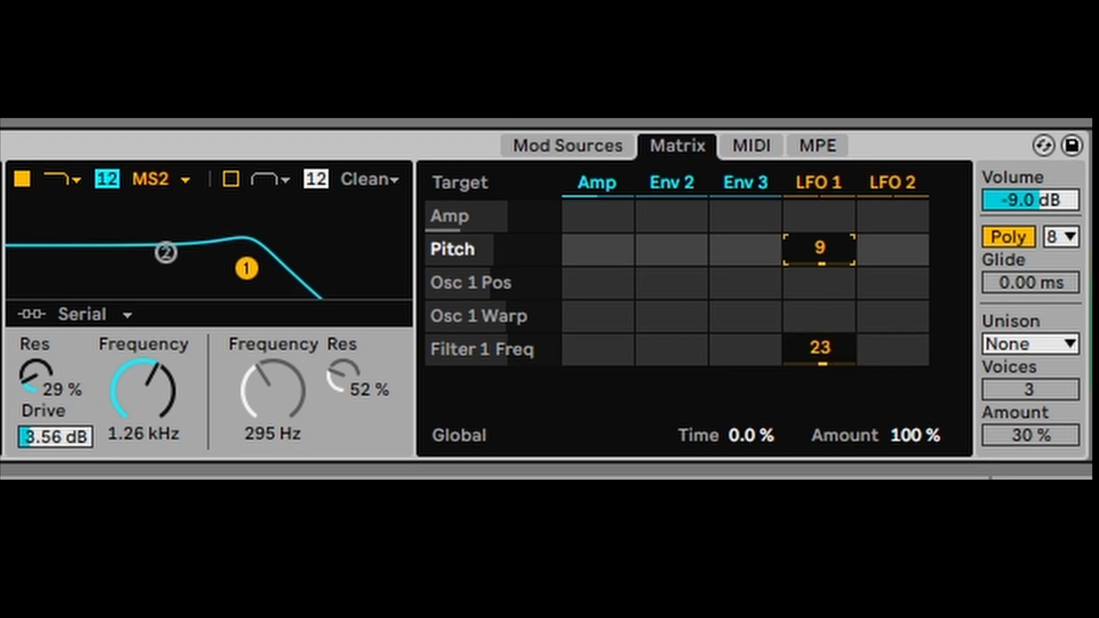
mouse_move(819, 252)
left_mouse_down()
mouse_move(819, 278)
mouse_move(822, 265)
left_mouse_up()
left_click_drag(819, 346, 819, 312)
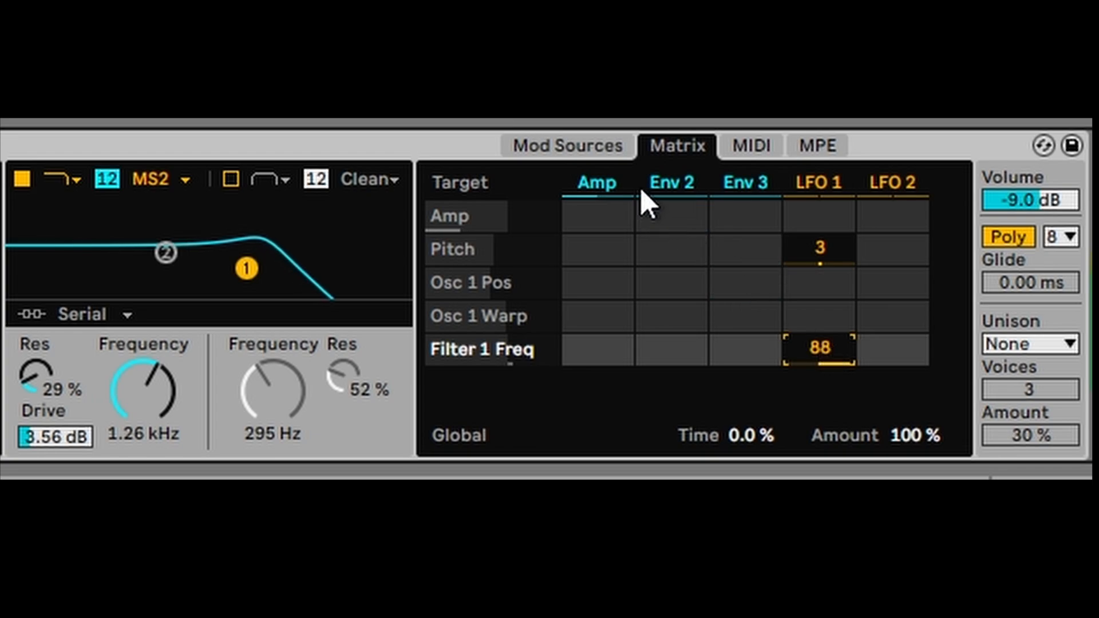
left_click(600, 139)
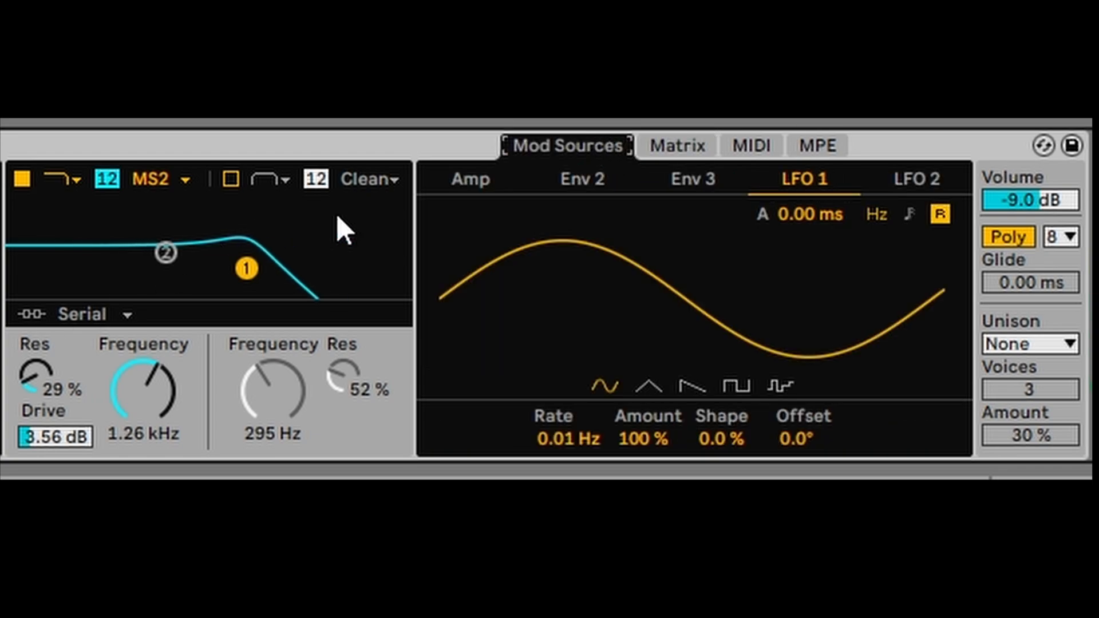
- Make LFO 2 a square wave modulating Filter 1 Freq at 33, replacing LFO 1
left_click(911, 176)
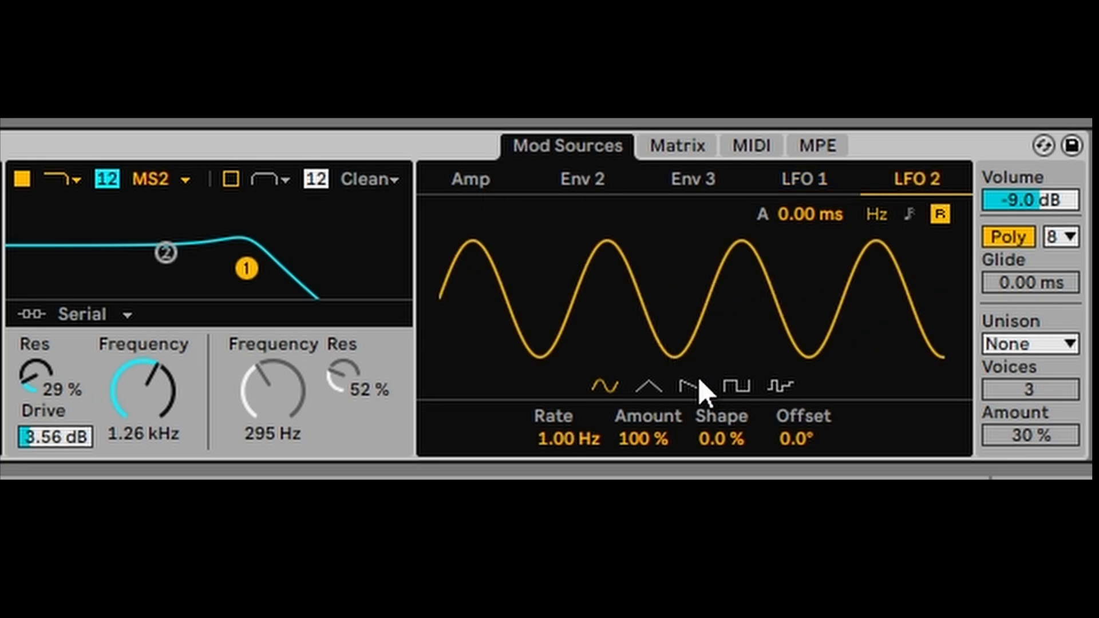
left_click(735, 382)
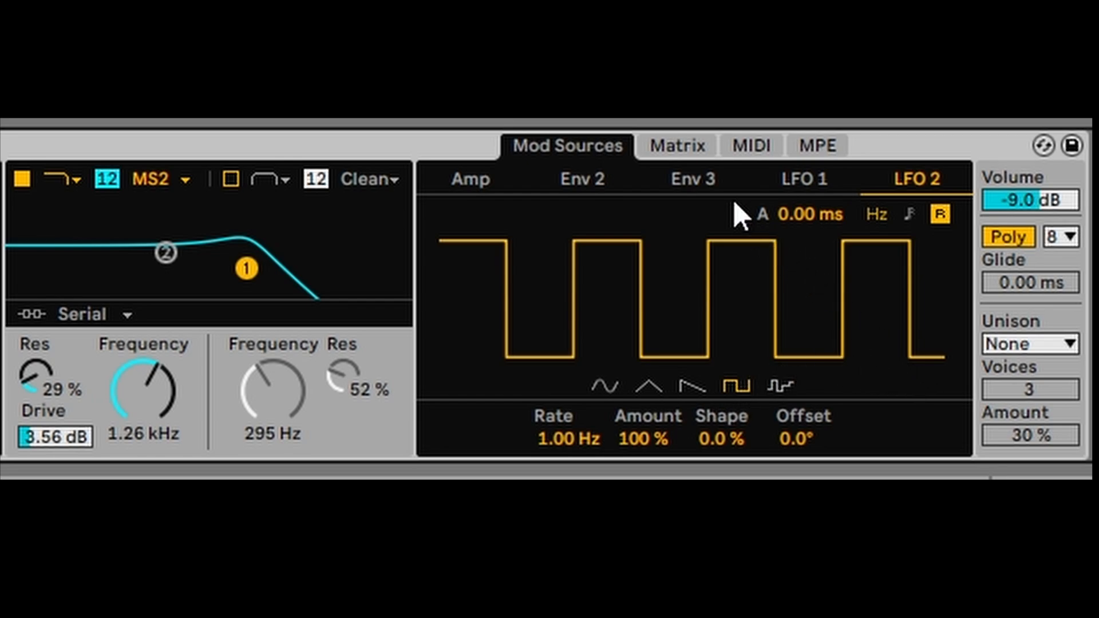
left_click(702, 145)
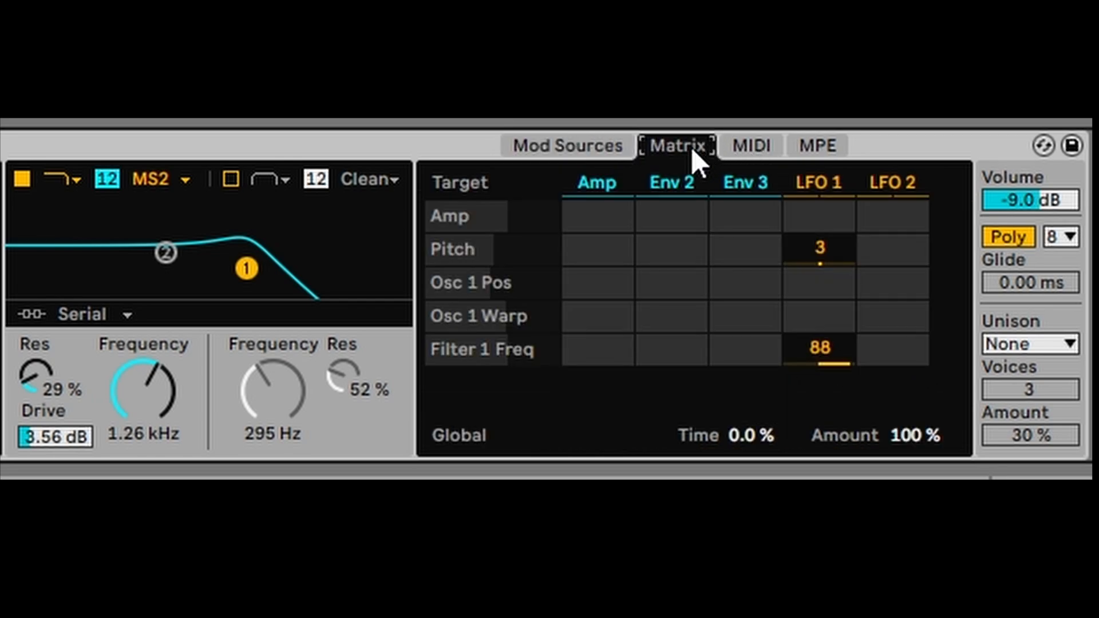
left_click(847, 358)
left_click_drag(817, 345, 871, 309)
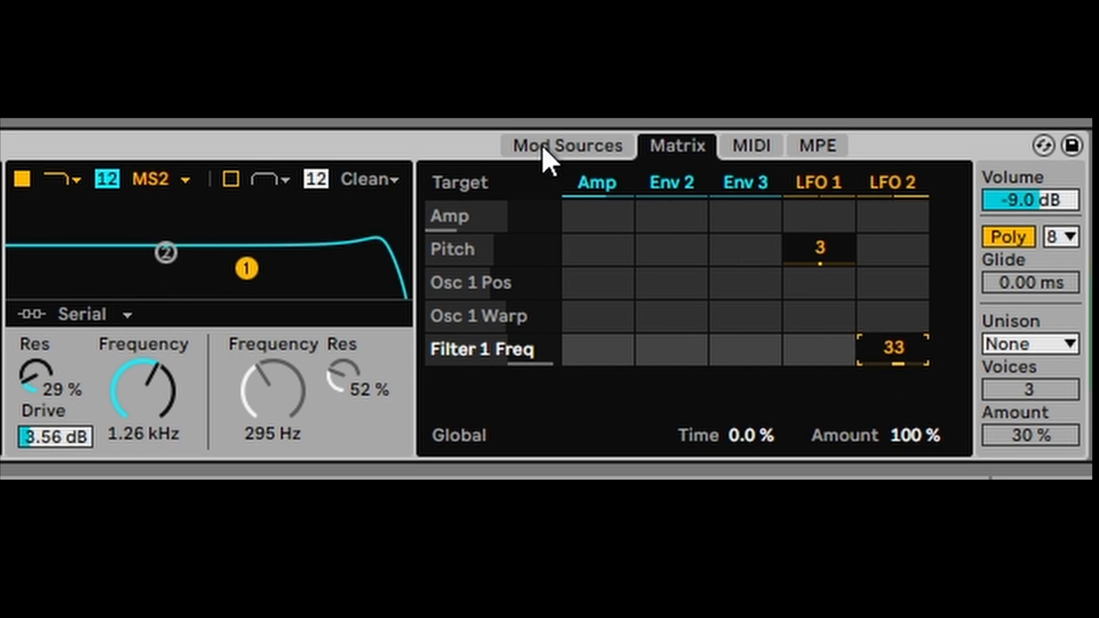
- Make LFO 2 an S&H wave at 5.35 Hz, -28% shape, 90° offset, 31% amount, 232 ms attack
left_click(561, 142)
left_click_drag(819, 293, 764, 289)
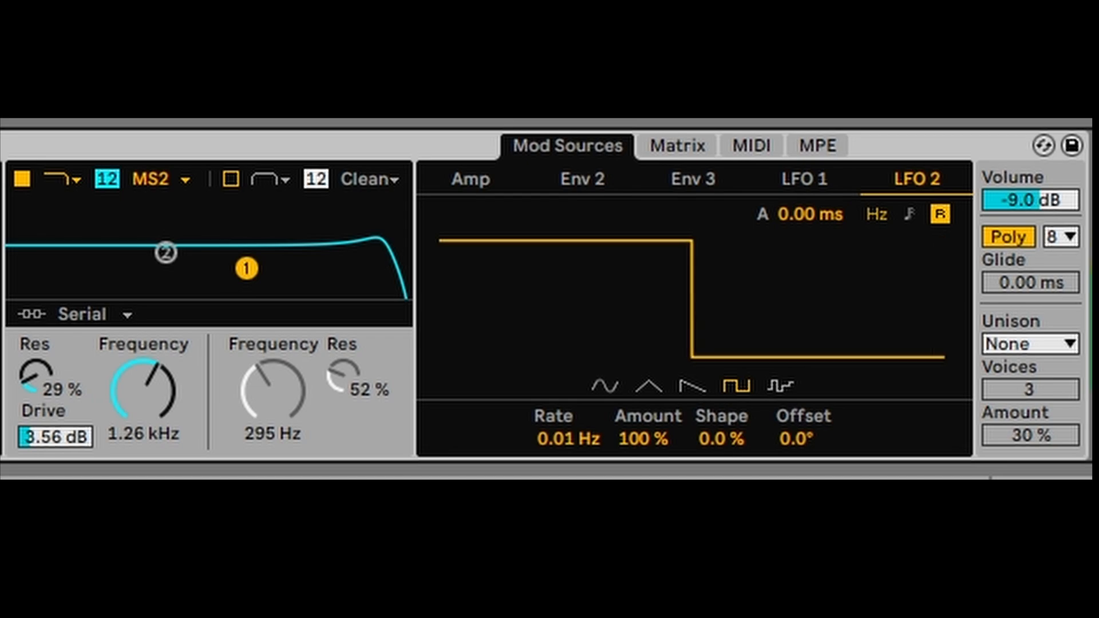
left_click(779, 390)
left_click_drag(773, 309, 858, 309)
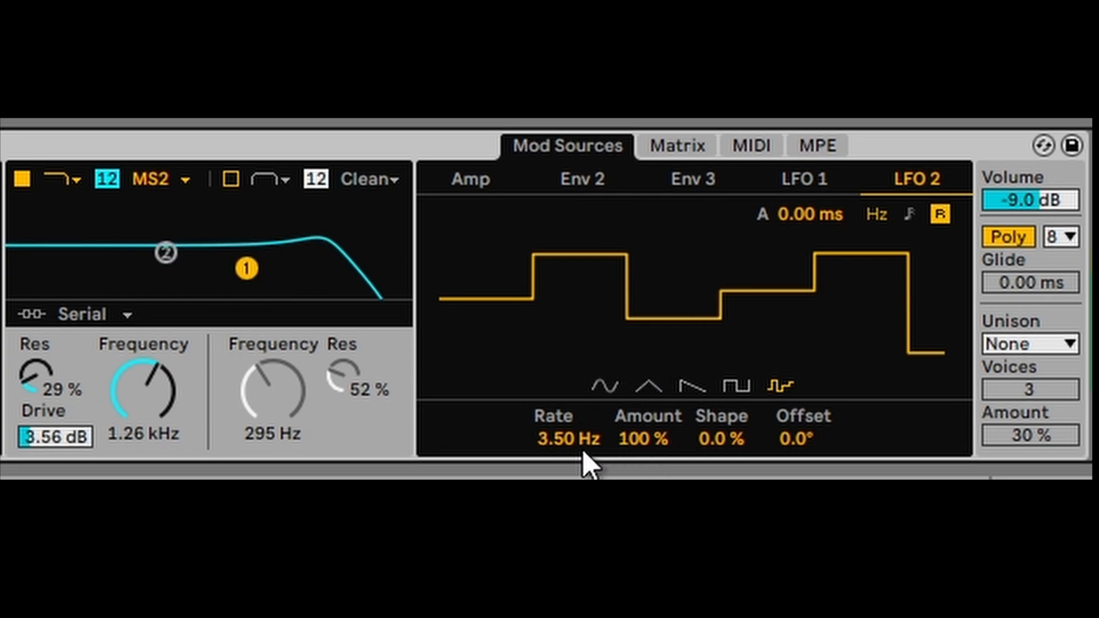
left_click_drag(568, 445, 568, 395)
mouse_move(701, 445)
left_mouse_down()
mouse_move(702, 344)
mouse_move(702, 435)
left_mouse_up()
left_click_drag(793, 440, 793, 395)
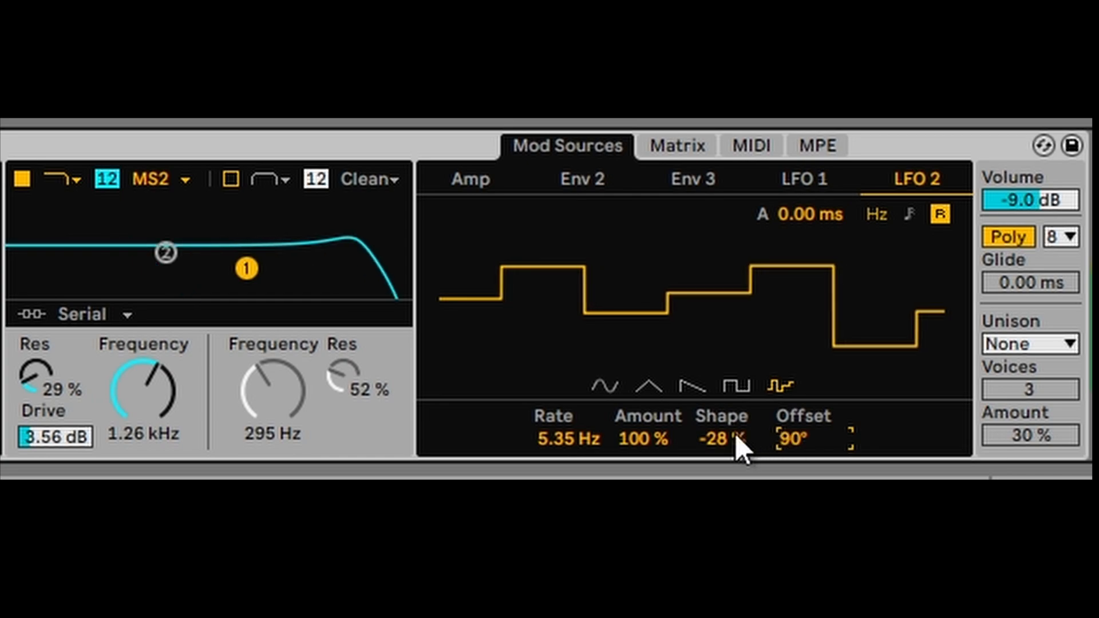
left_click_drag(641, 440, 641, 482)
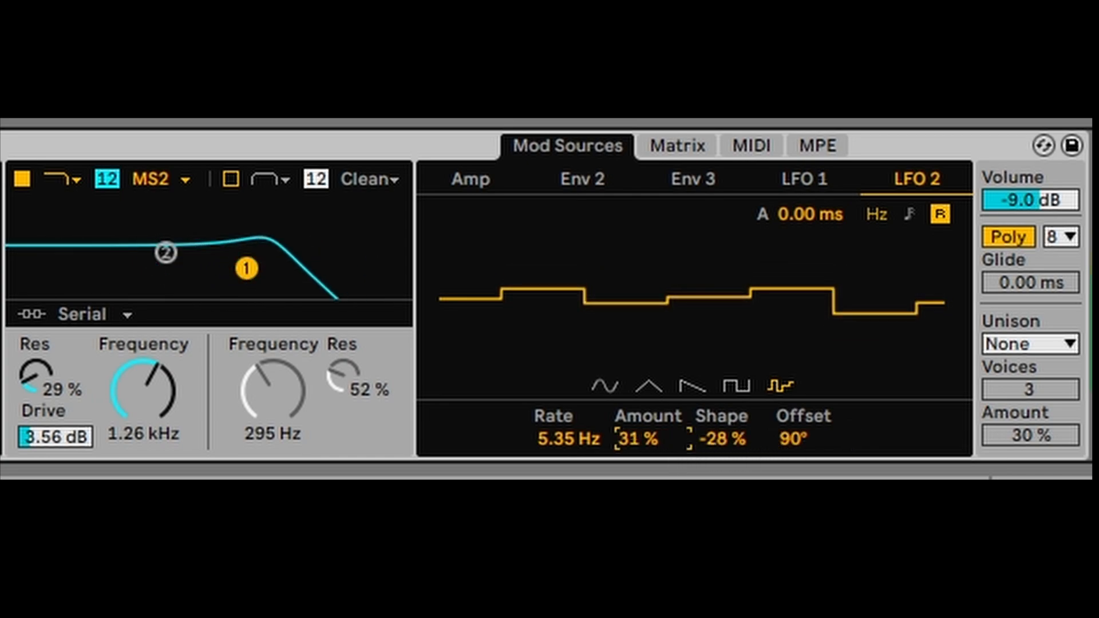
mouse_move(825, 228)
left_mouse_down()
mouse_move(826, 171)
mouse_move(805, 228)
left_mouse_up()
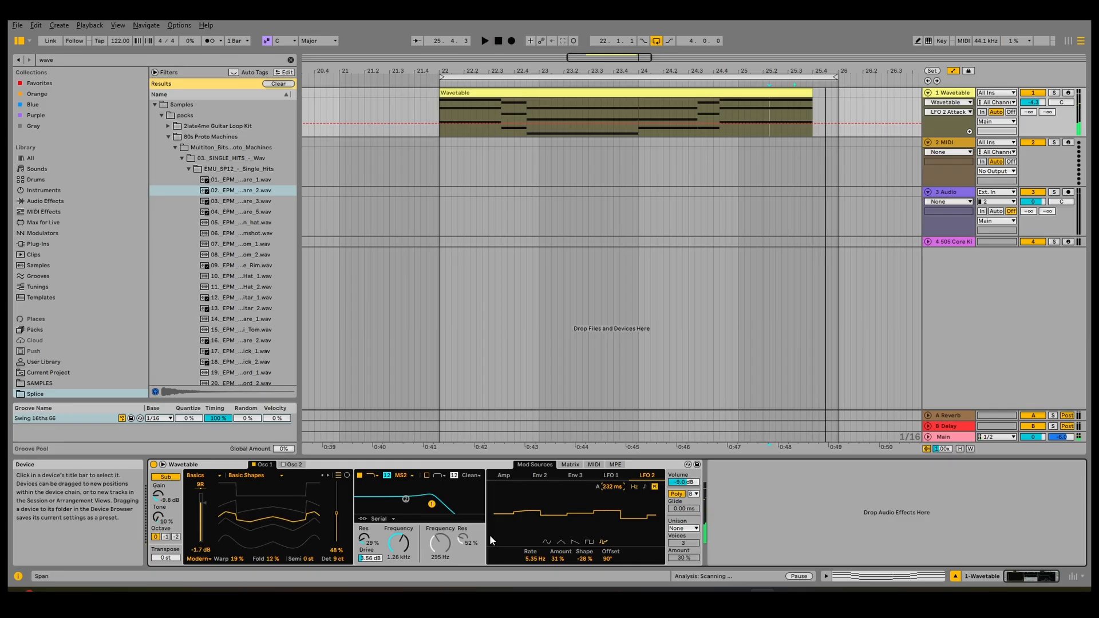
- Open the expanded modulation view and start playback to audition the patch
left_click(163, 464)
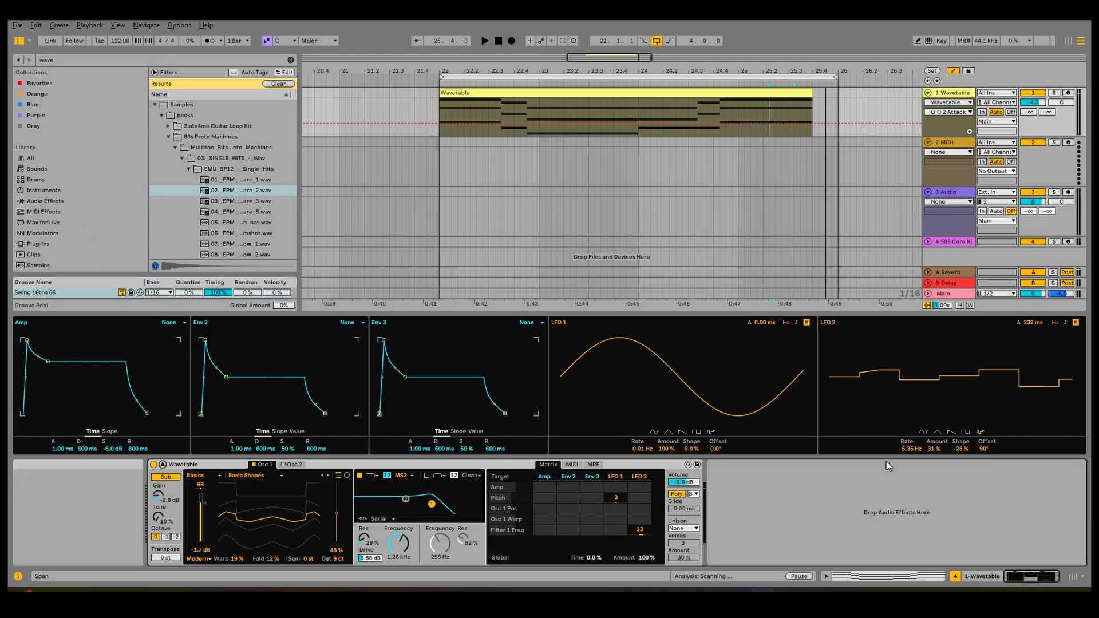
key("space")
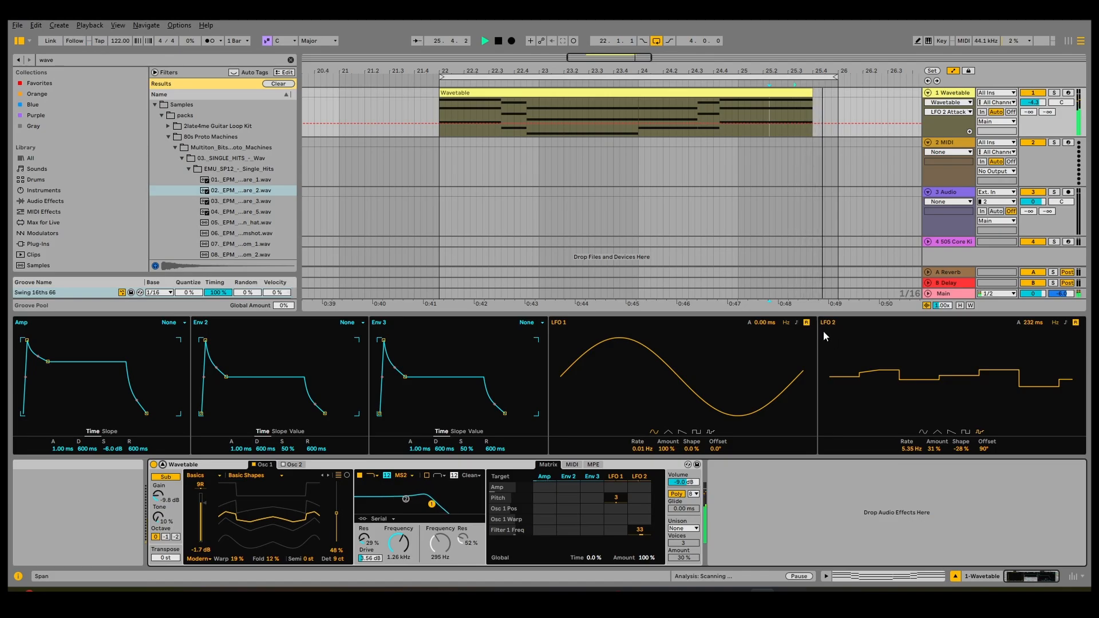
left_click(572, 465)
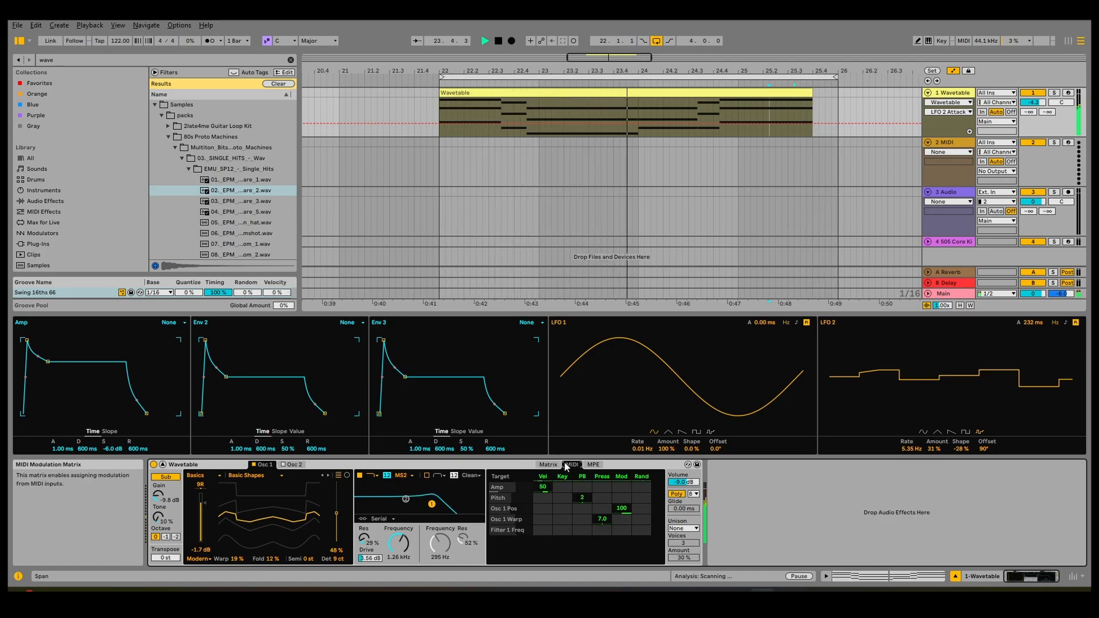
left_click(549, 465)
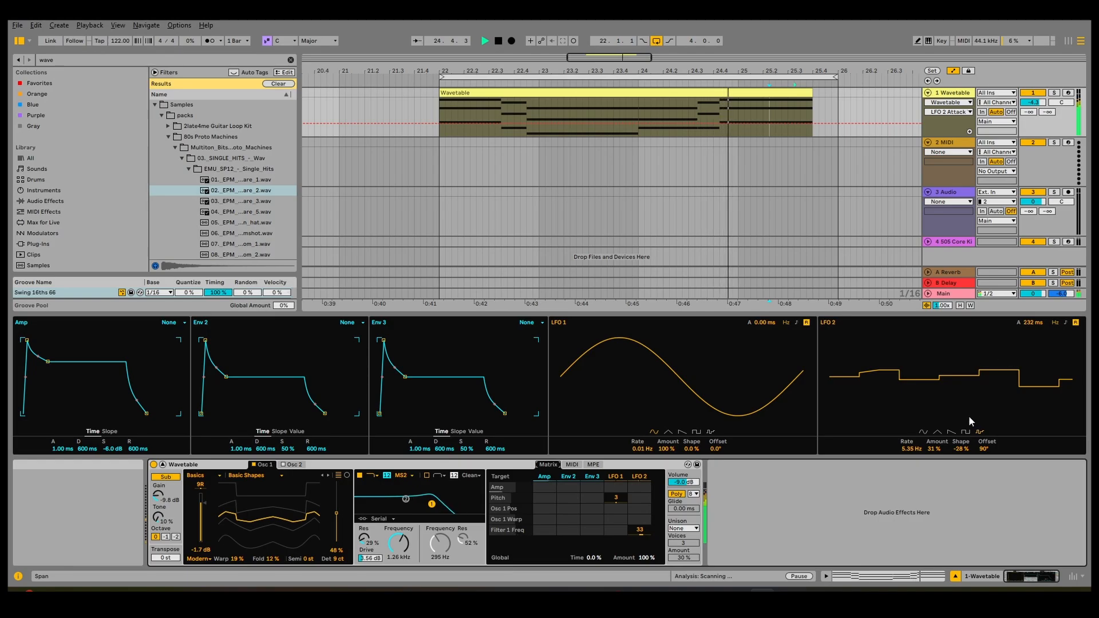
- Make LFO 2 a 0.07 Hz sine, lower its filter amount to 6.2, Amp attack 1.68 s
left_click(924, 431)
left_click_drag(912, 448, 911, 514)
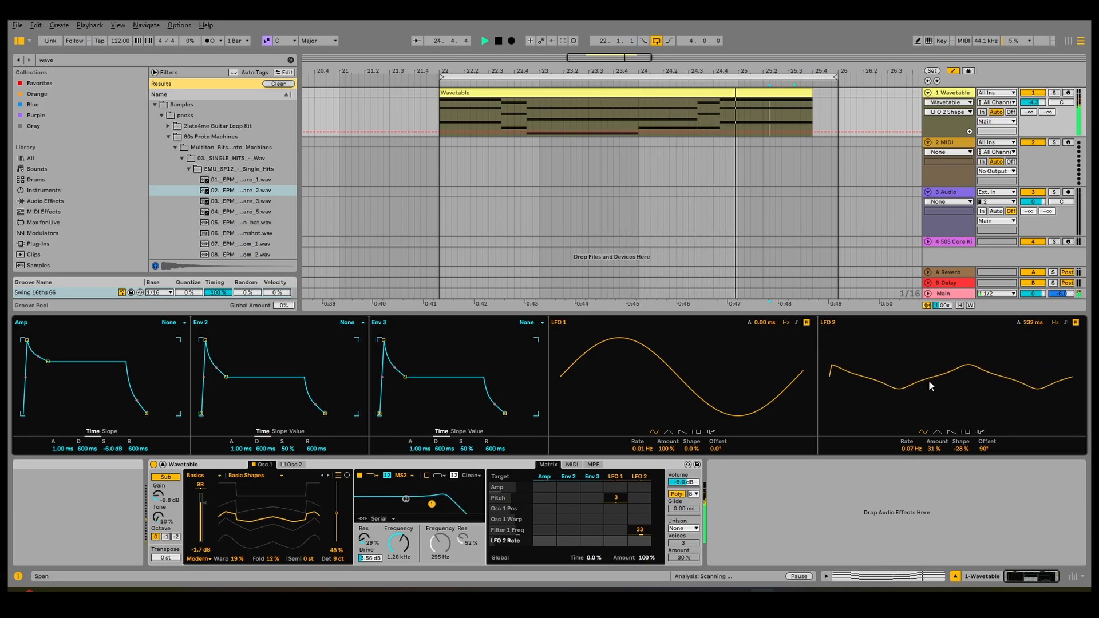
left_click_drag(645, 531, 645, 547)
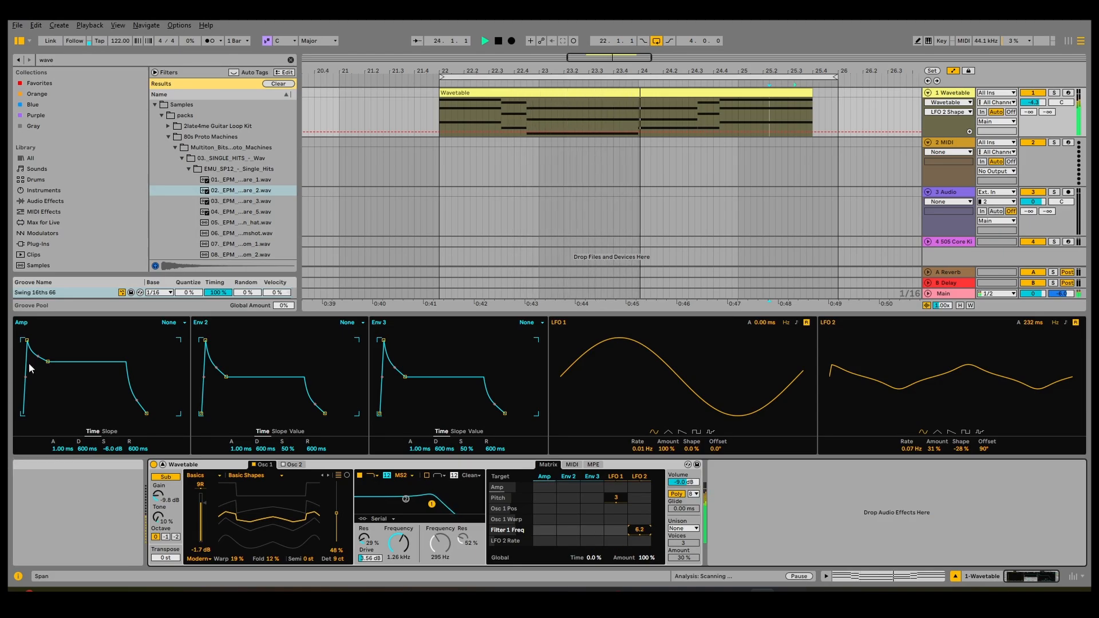
left_click_drag(26, 340, 67, 377)
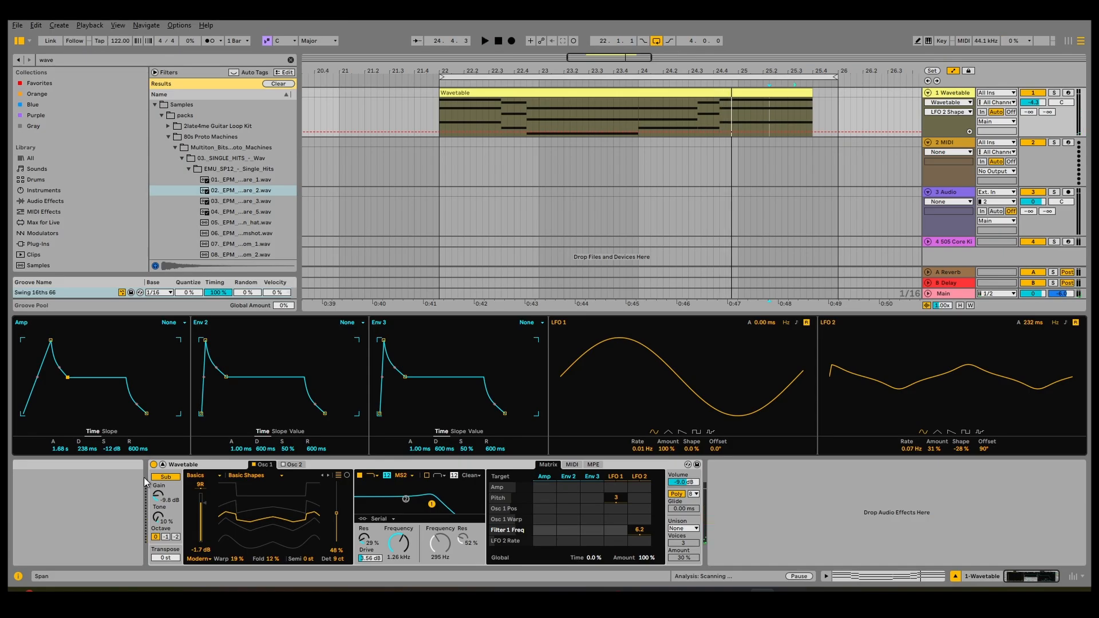
- Turn off the sub oscillator and load the Saw PW Bass wavetable into oscillator 2
left_click(166, 477)
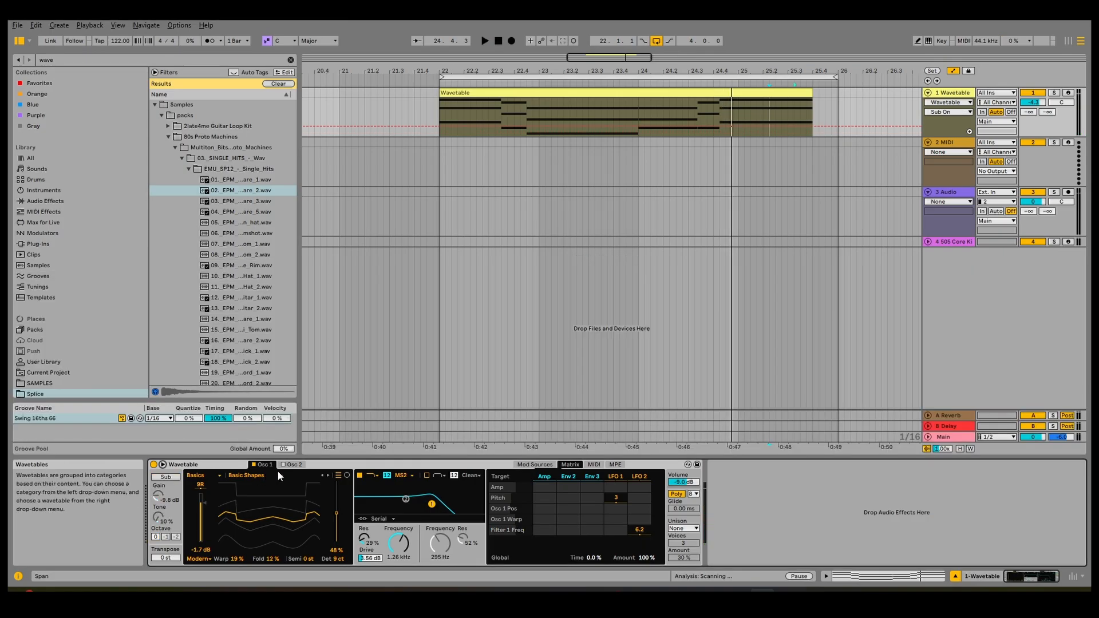
left_click(292, 462)
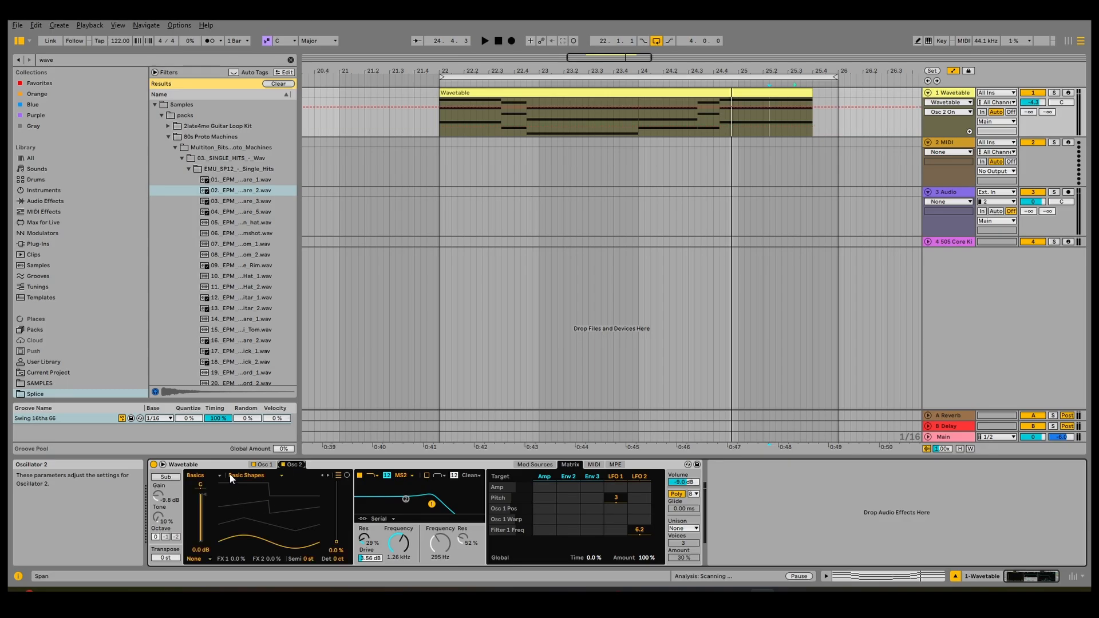
left_click(244, 476)
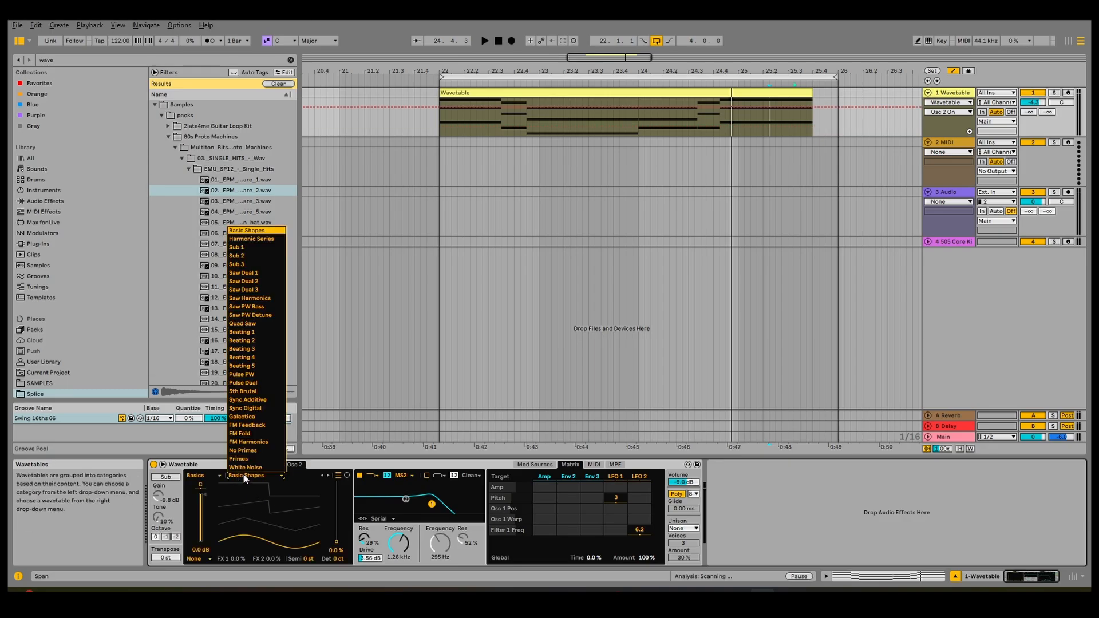
left_click(248, 306)
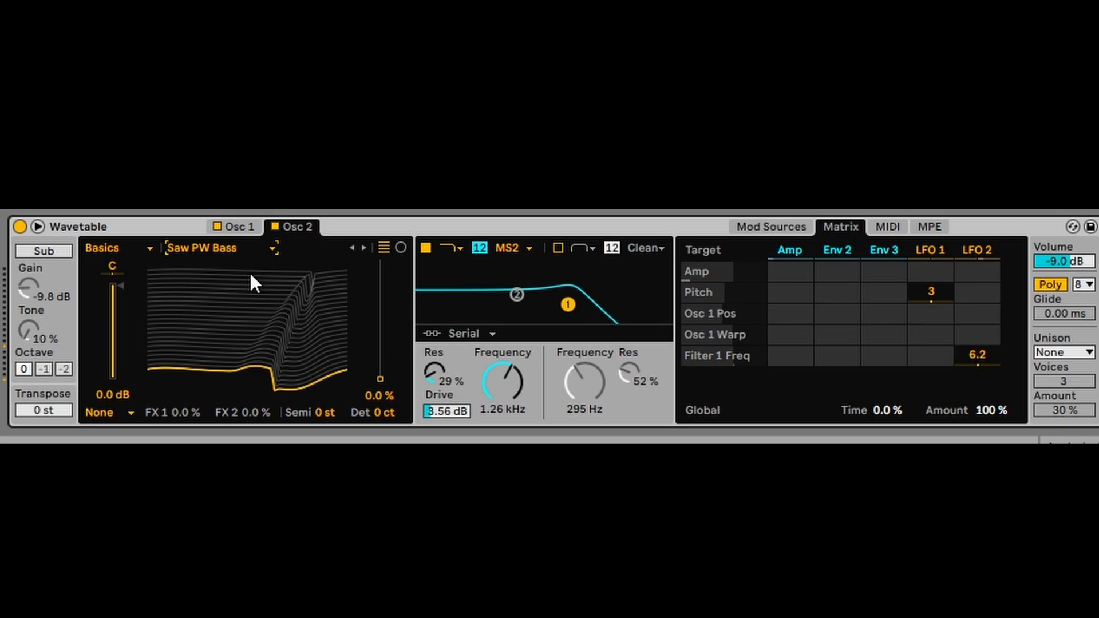
- Set oscillator 2's wavetable position to 25%, briefly muting oscillator 1 to audition it
left_click_drag(252, 334, 252, 278)
left_click(218, 225)
left_click_drag(236, 316, 236, 319)
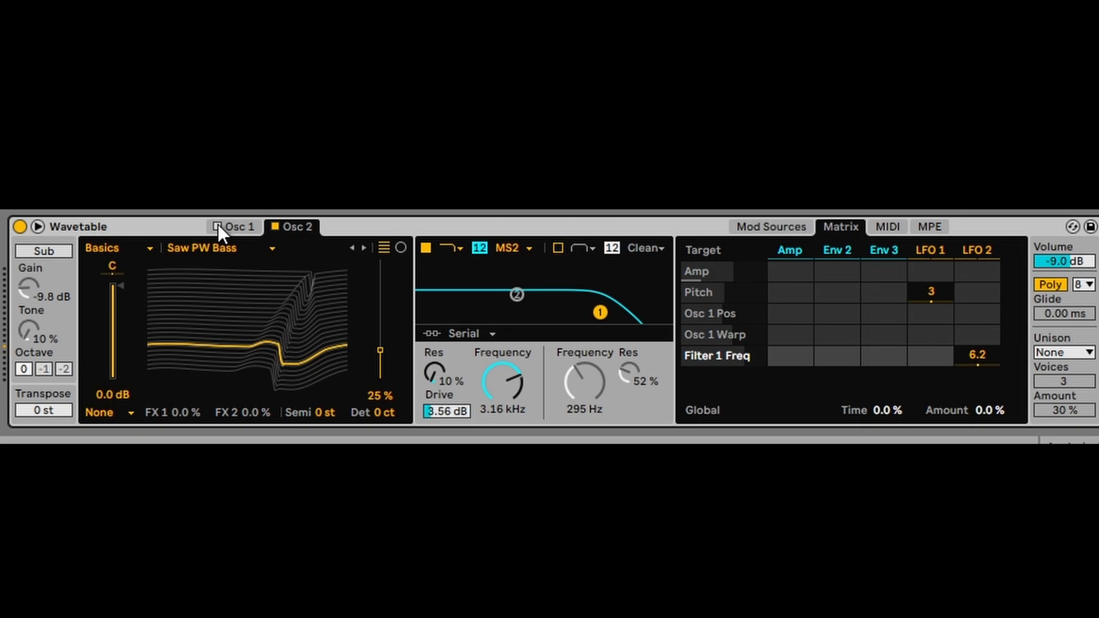
left_click(217, 225)
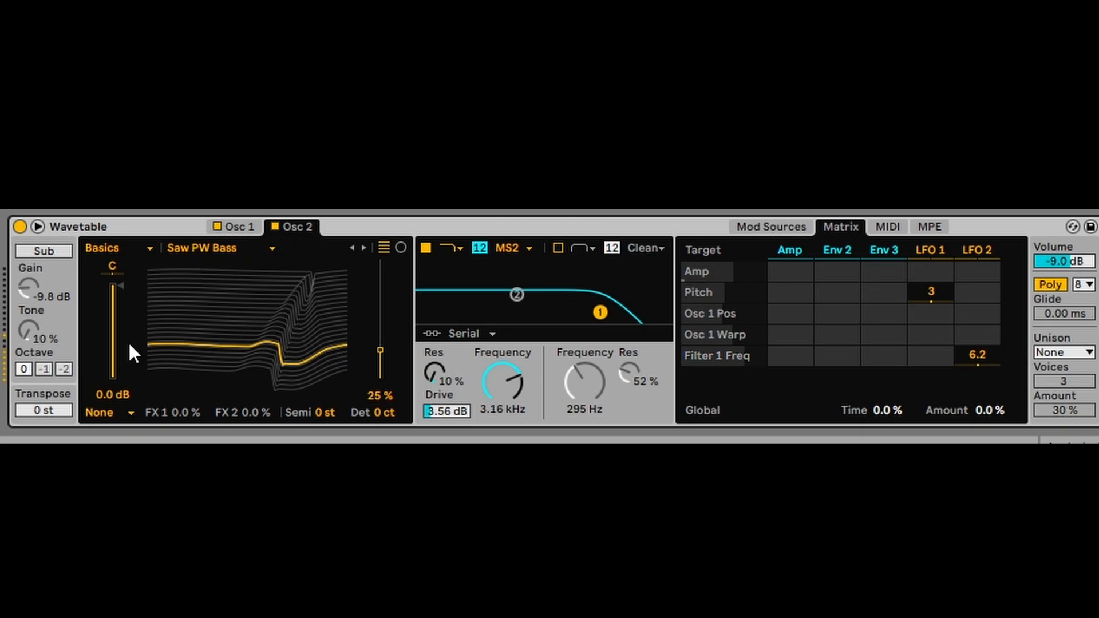
- Pan oscillator 2 to 8L and switch Wavetable from Poly to Mono voice mode
left_click_drag(111, 266, 111, 270)
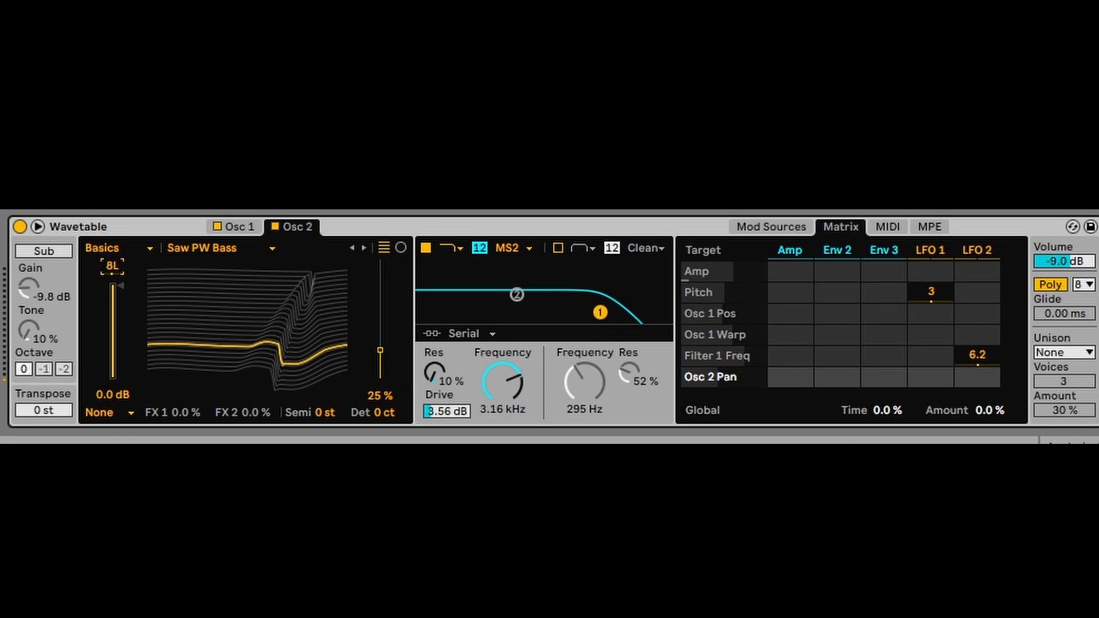
left_click(221, 228)
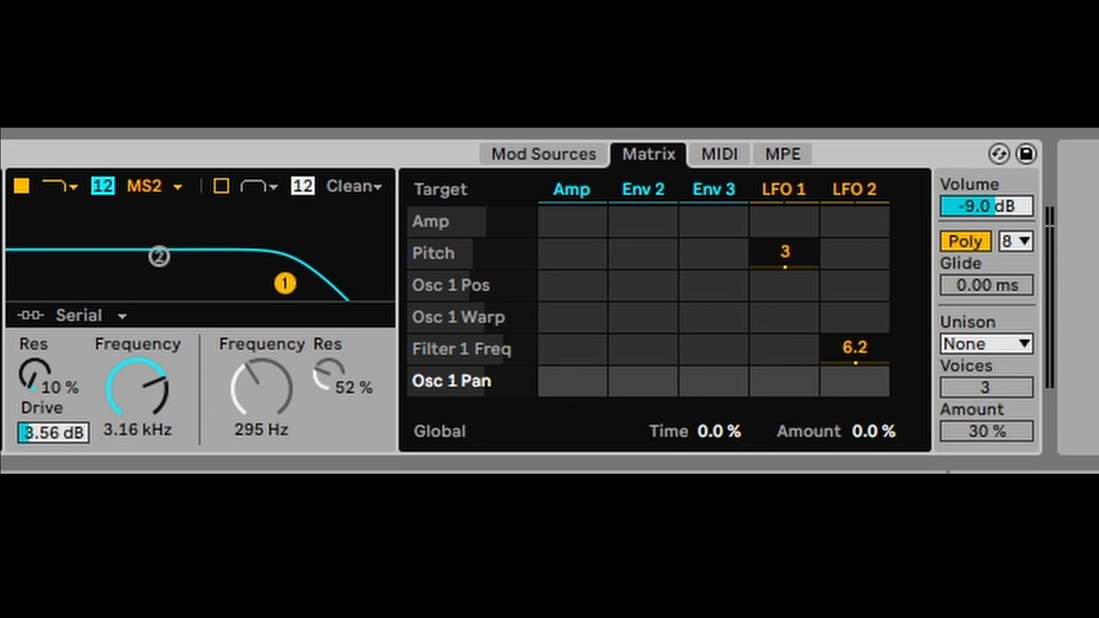
left_click(974, 243)
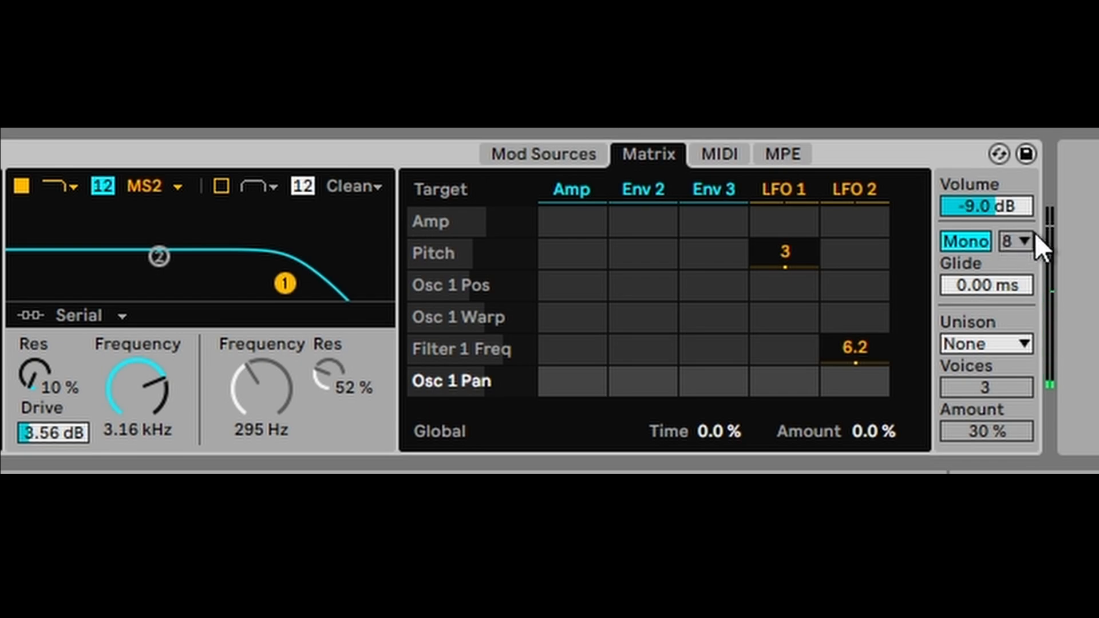
- Add 211 ms glide and try Classic unison at 8 voices, then return to 3 voices
left_click_drag(992, 277, 992, 246)
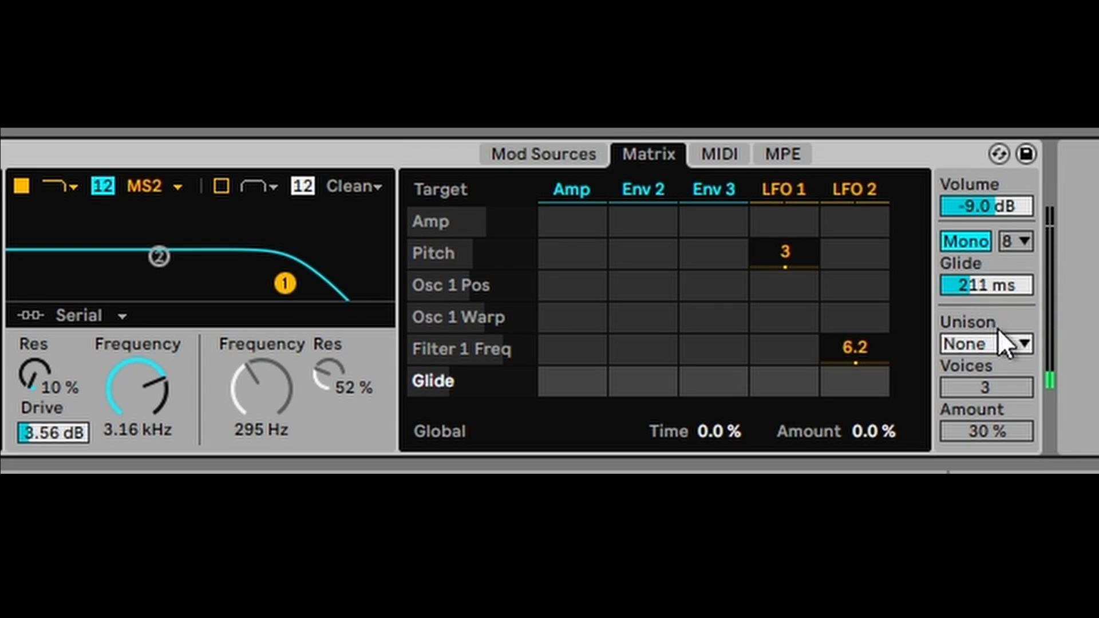
left_click(986, 338)
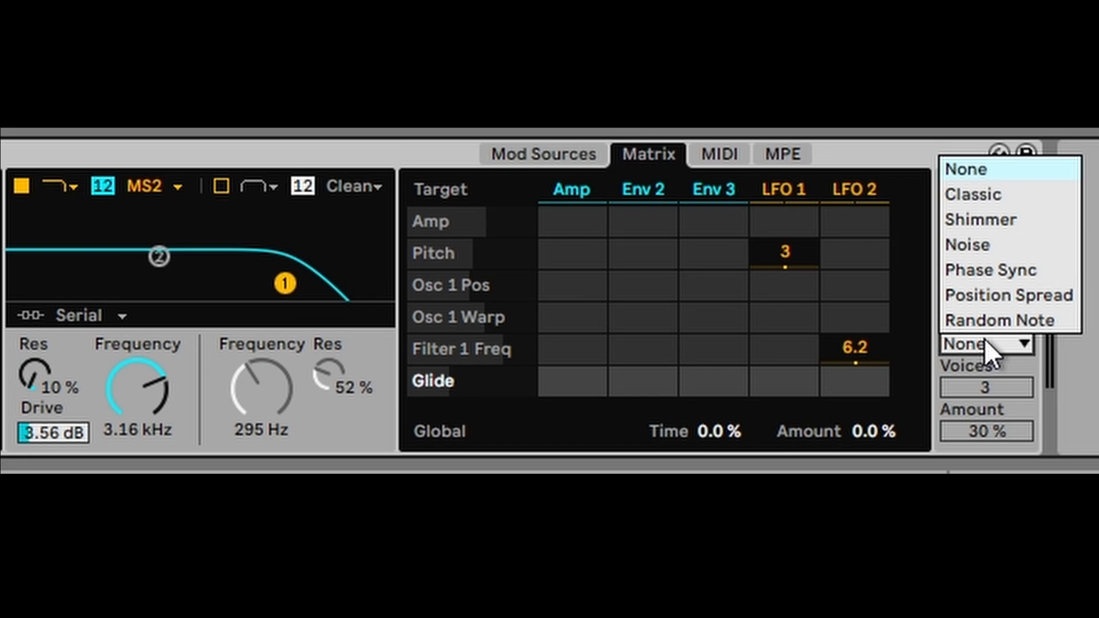
left_click(979, 195)
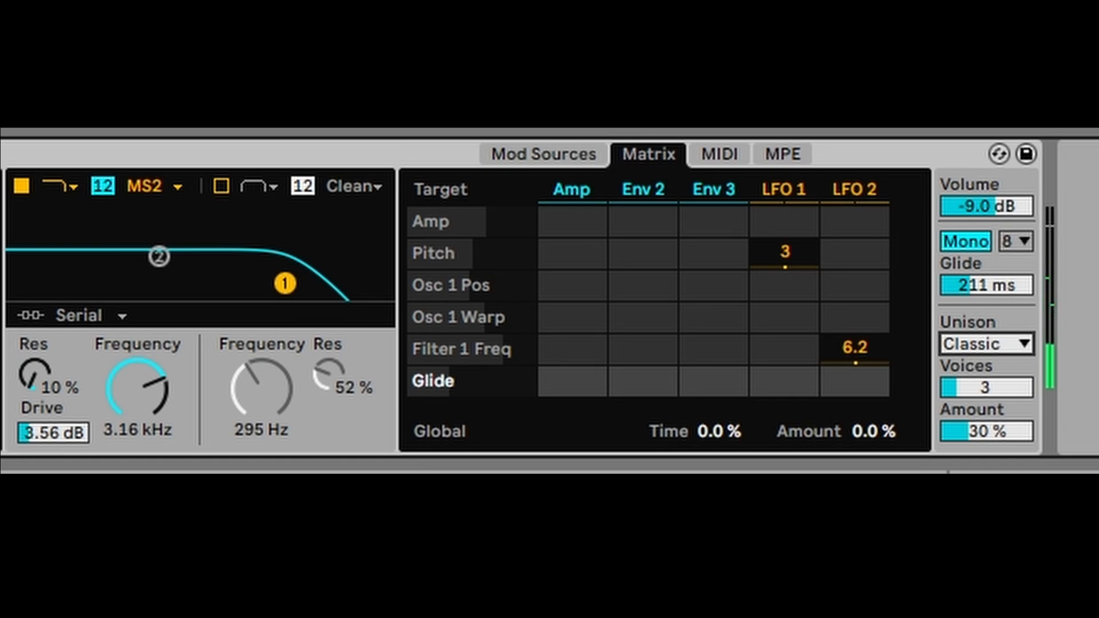
left_click_drag(1015, 396, 1015, 366)
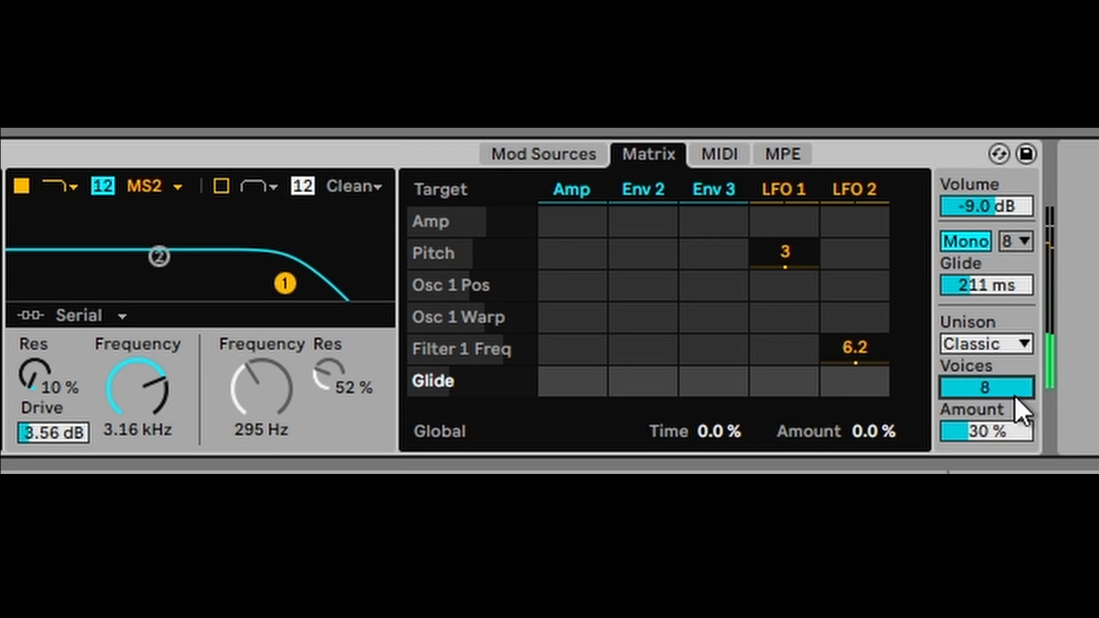
left_click_drag(976, 440, 976, 407)
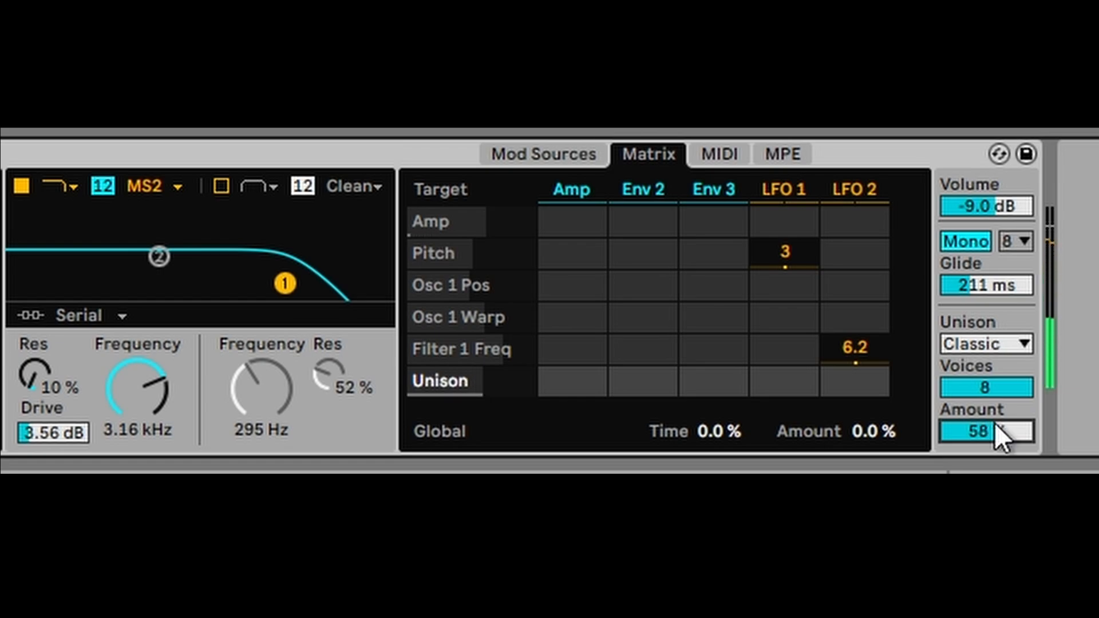
key("ctrl+z")
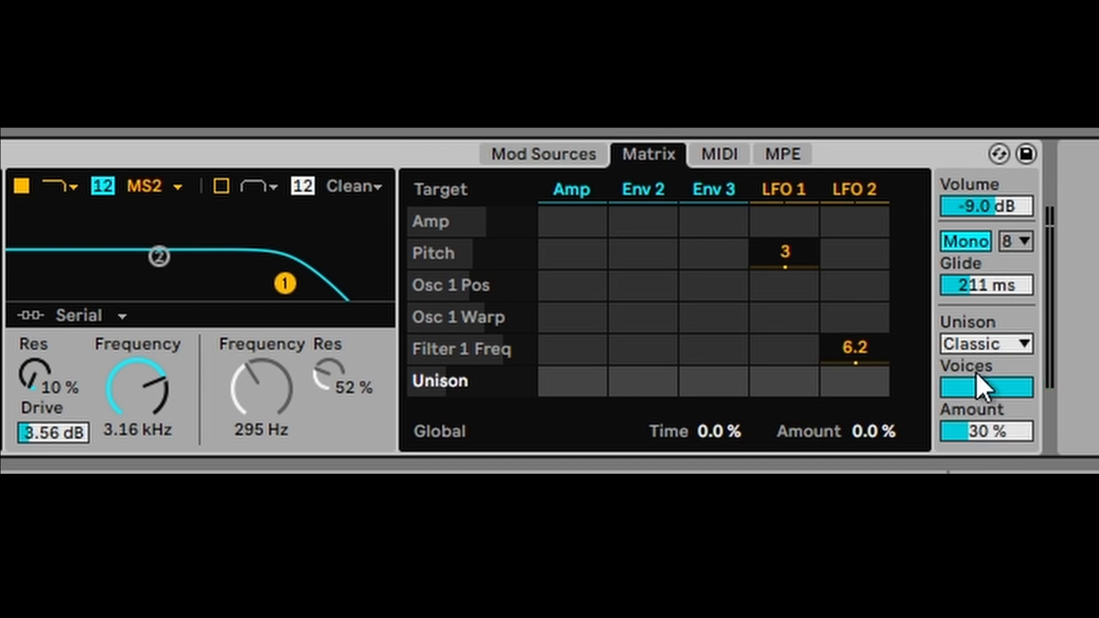
left_click_drag(989, 380, 989, 401)
- Audition Shimmer unison, switch back to Poly, then try Noise unison
left_click(984, 344)
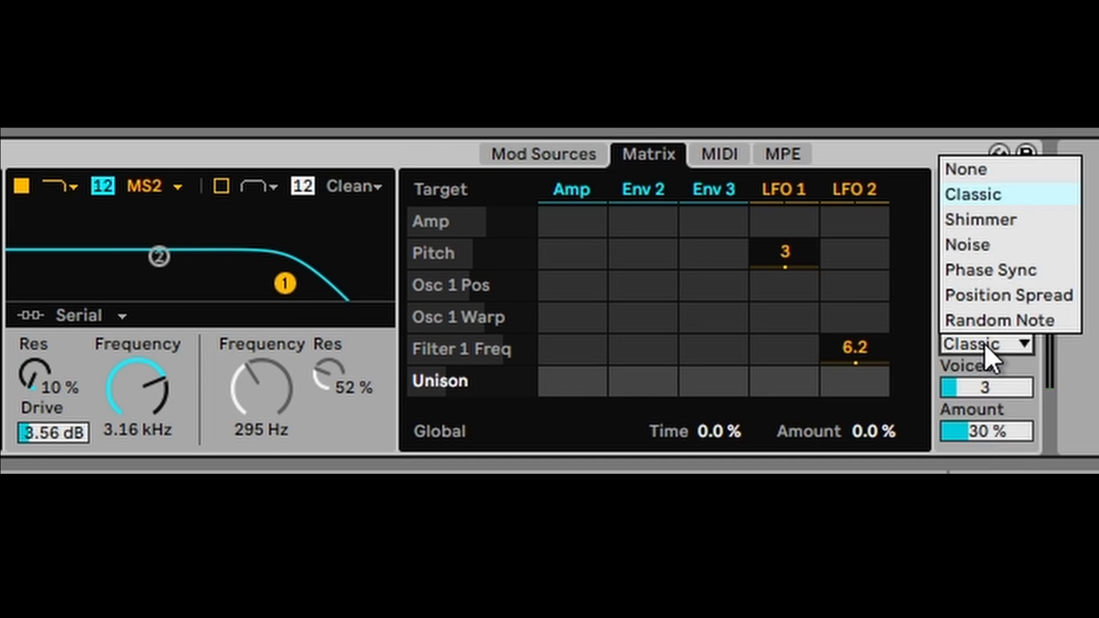
left_click(985, 345)
left_click(989, 339)
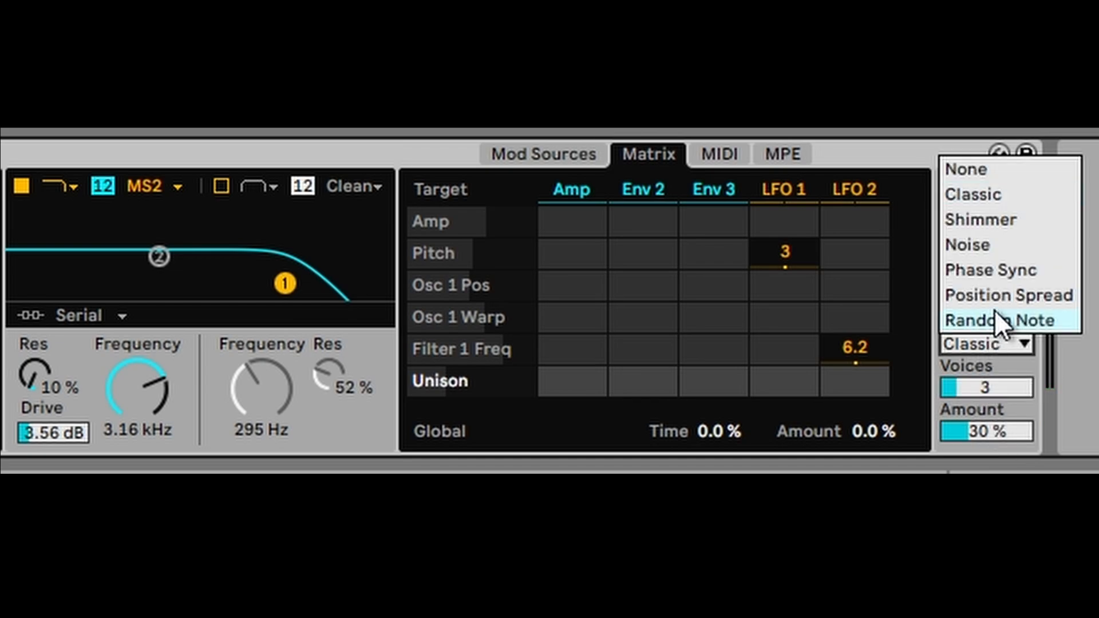
left_click(995, 219)
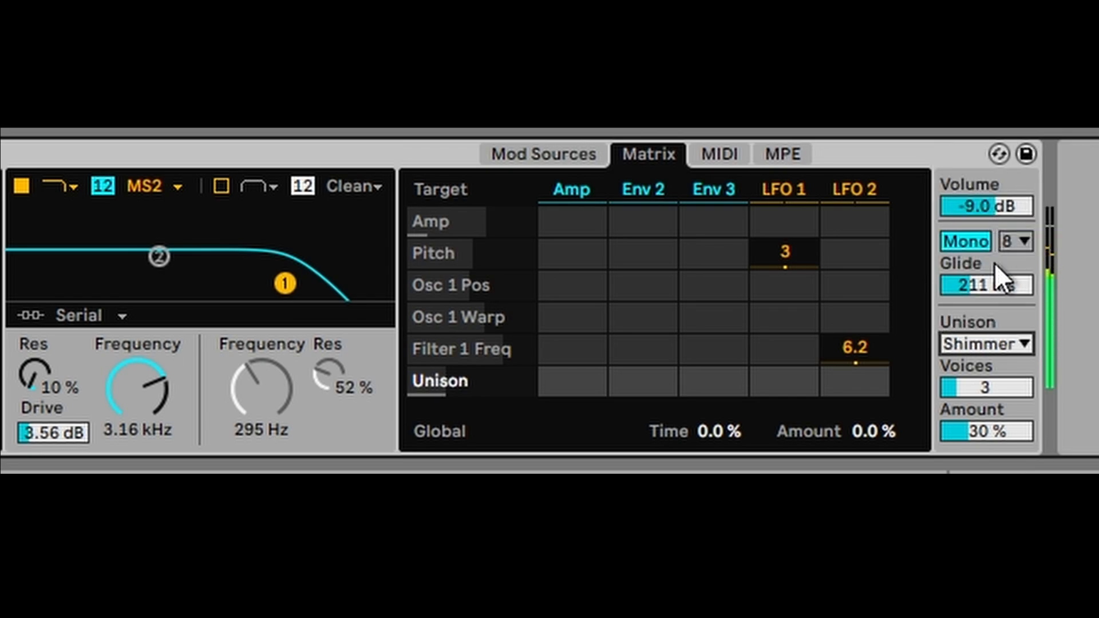
left_click(968, 239)
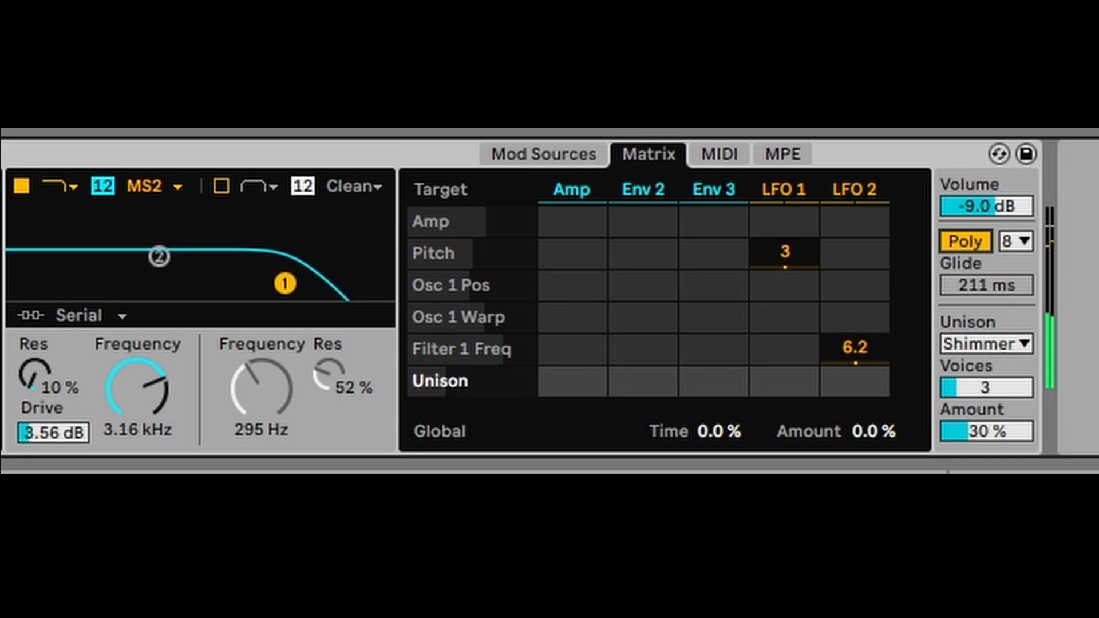
left_click(970, 347)
left_click(1004, 246)
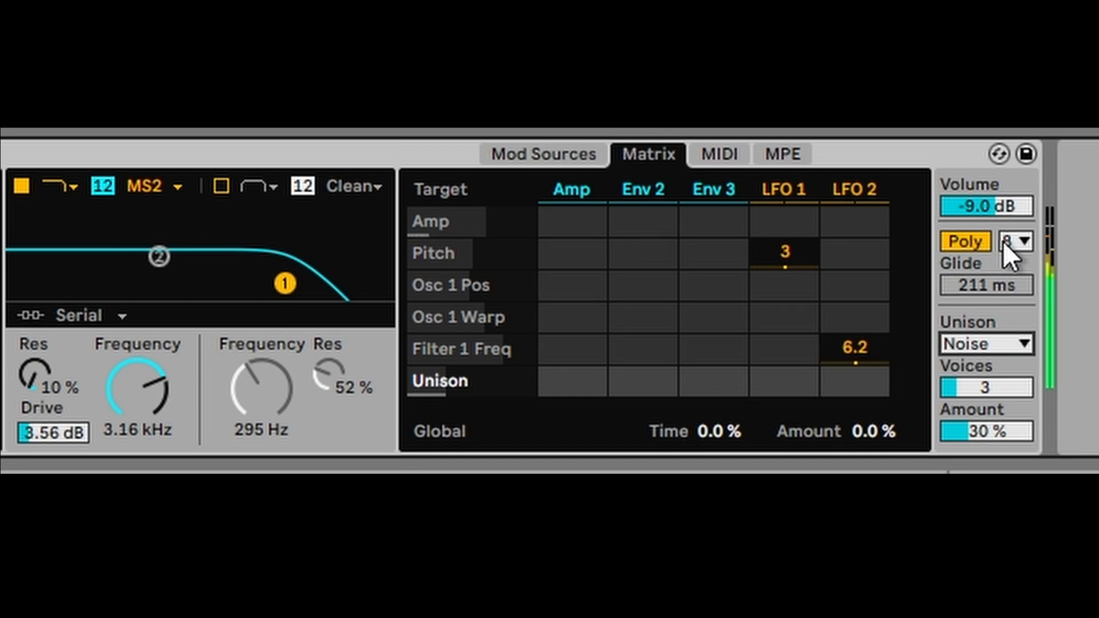
- Compare Phase Sync, Random Note and Position Spread unison, settling on Random Note
left_click(1015, 344)
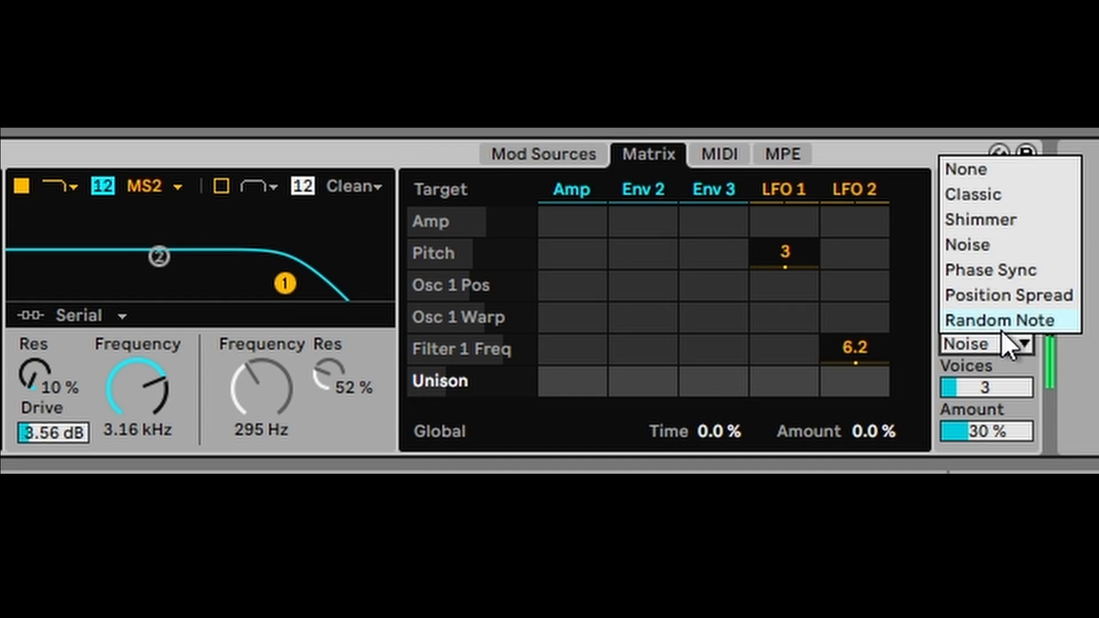
left_click(977, 278)
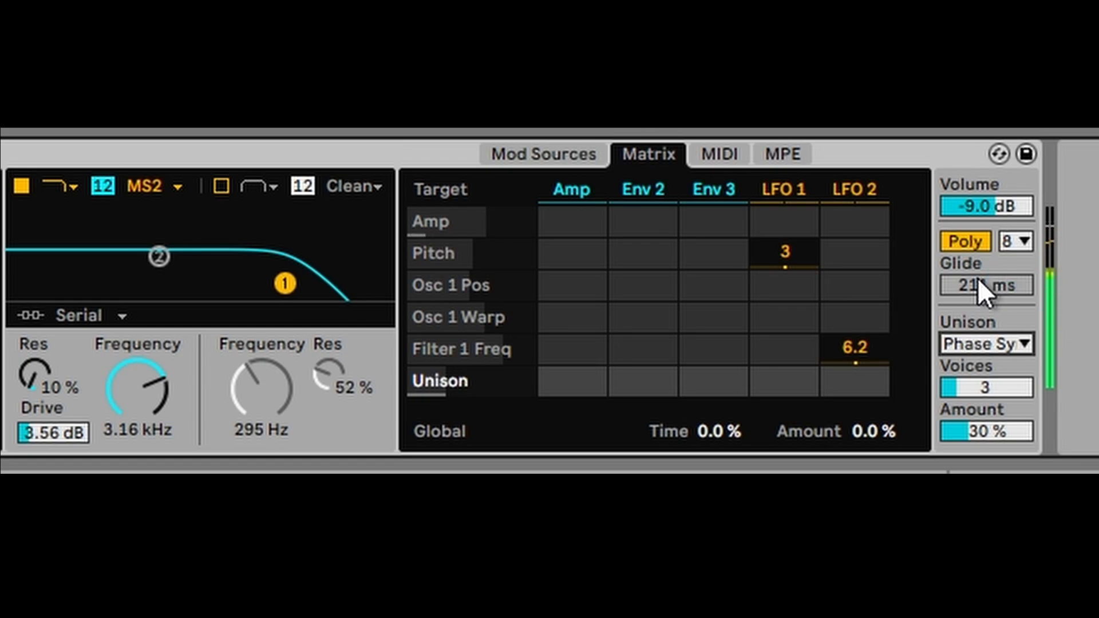
left_click(980, 343)
left_click(984, 324)
left_click(971, 343)
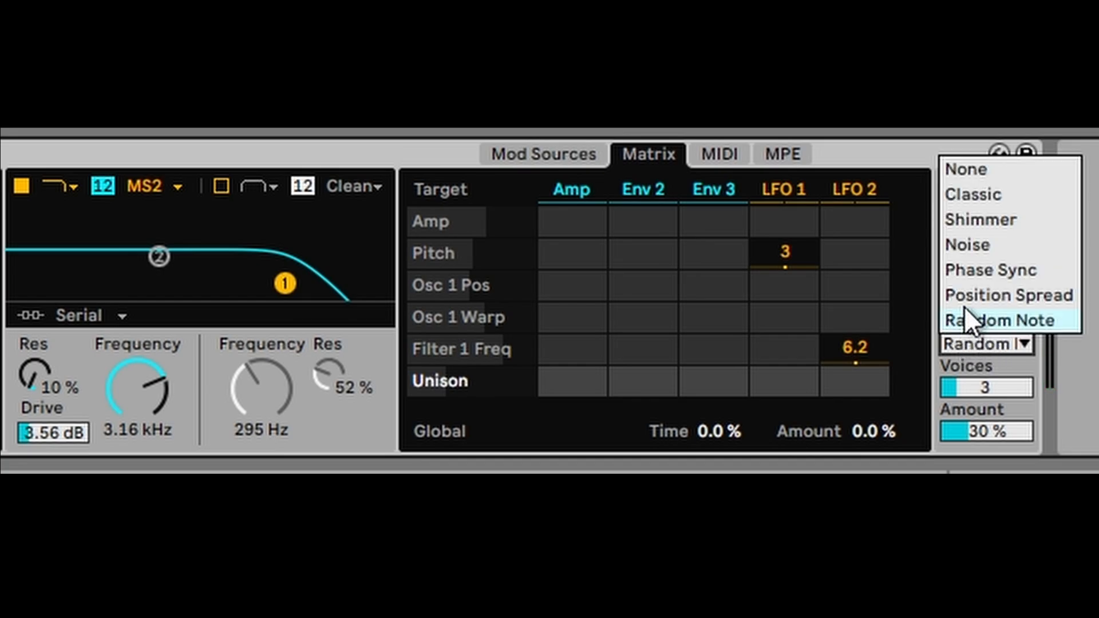
left_click(973, 292)
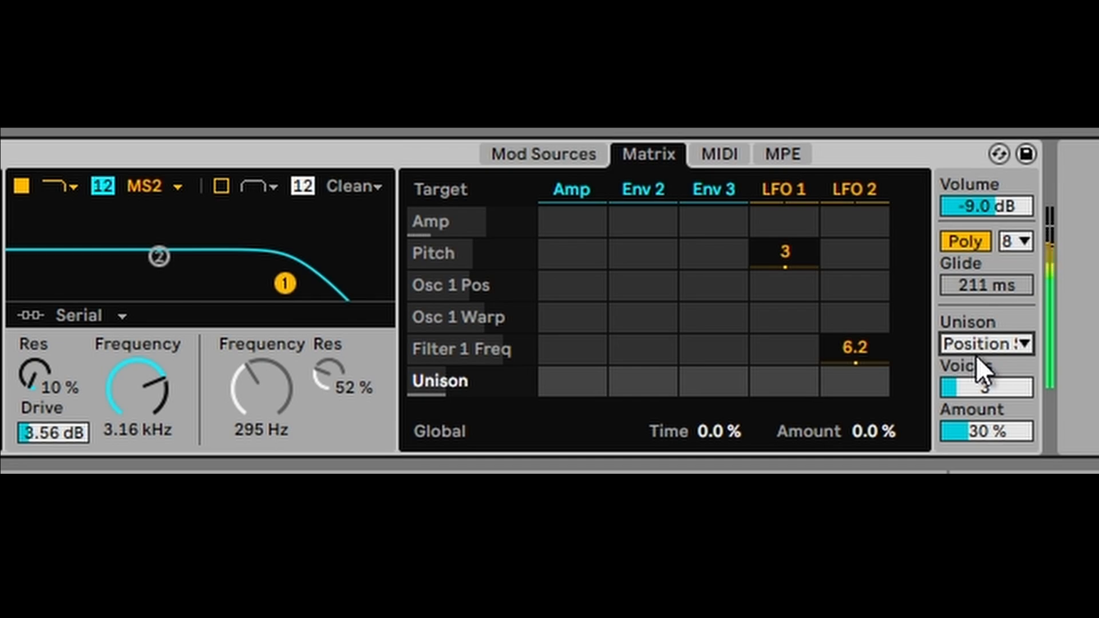
left_click(989, 345)
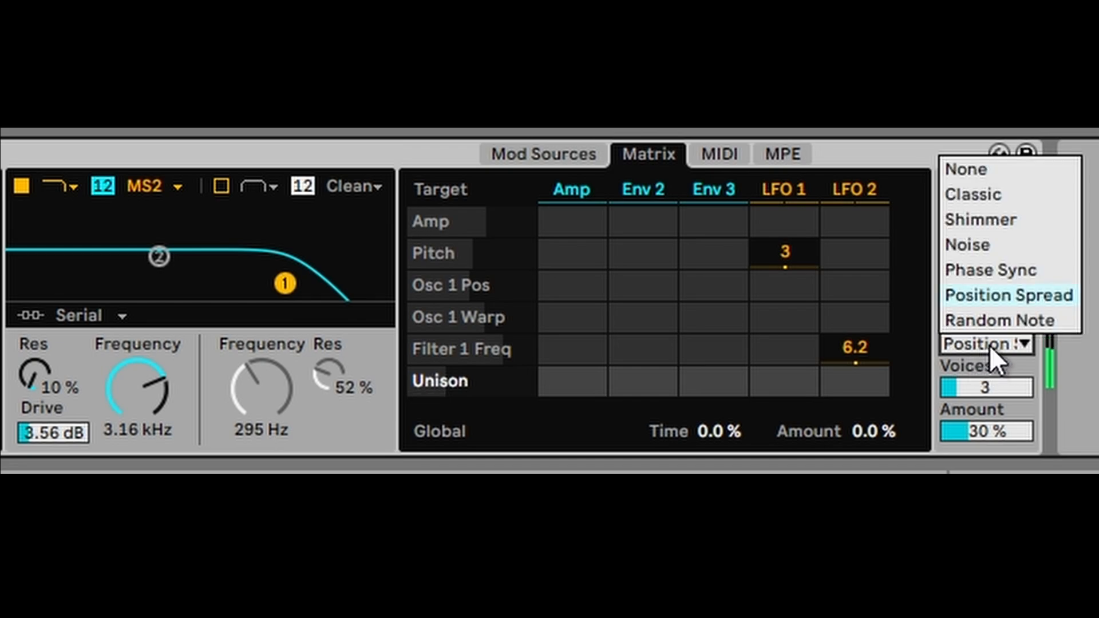
left_click(983, 322)
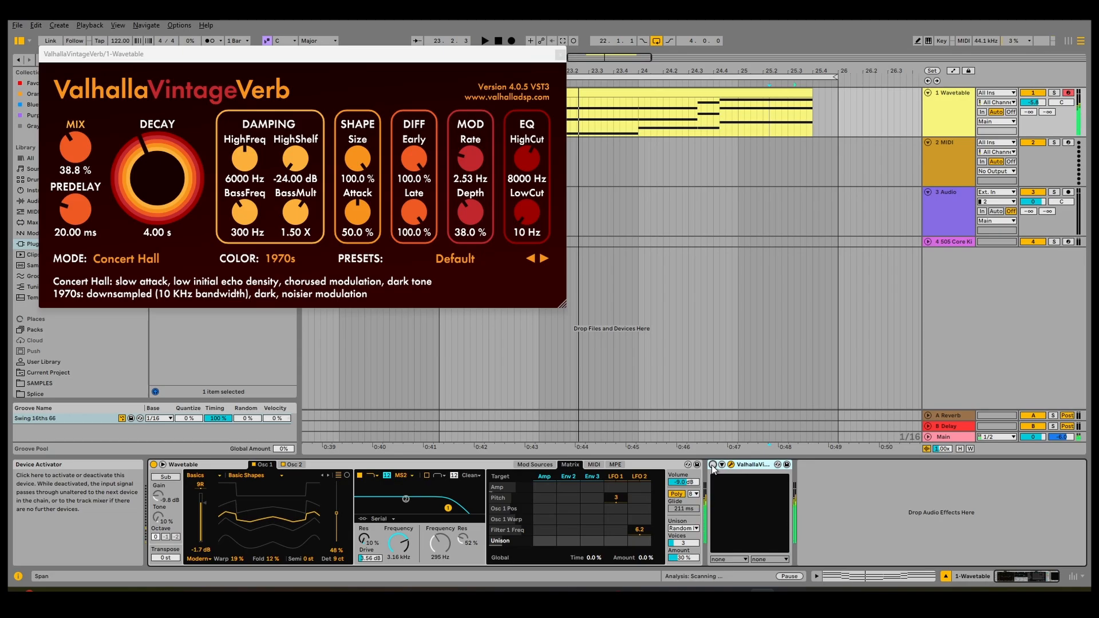
- Bypass the Valhalla VintageVerb device and show Wavetable's MIDI modulation routings
left_click(713, 465)
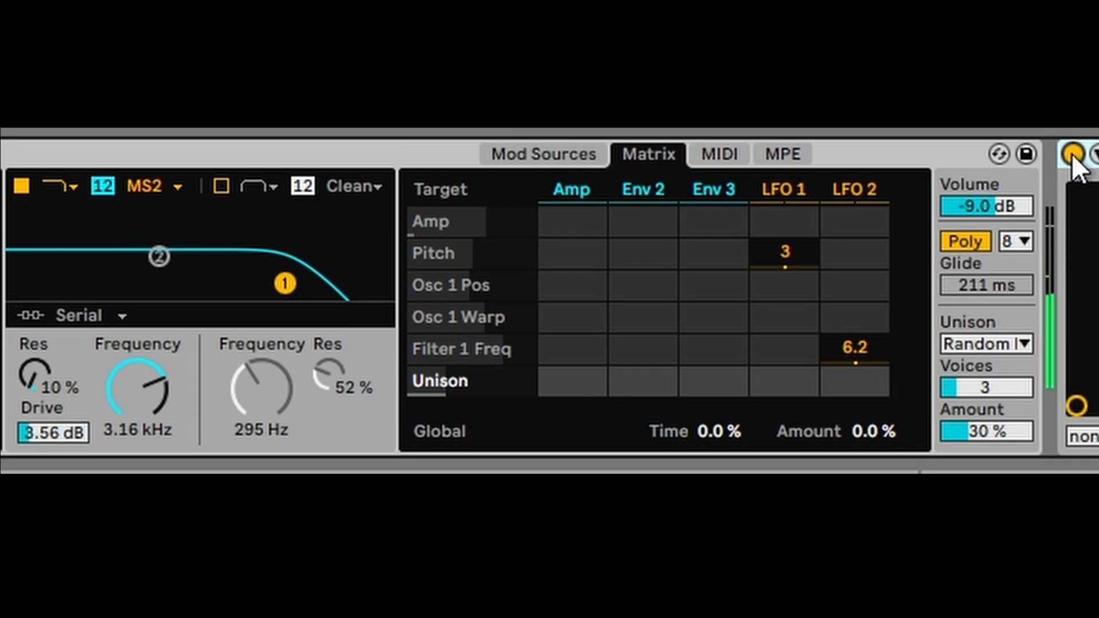
left_click(1073, 153)
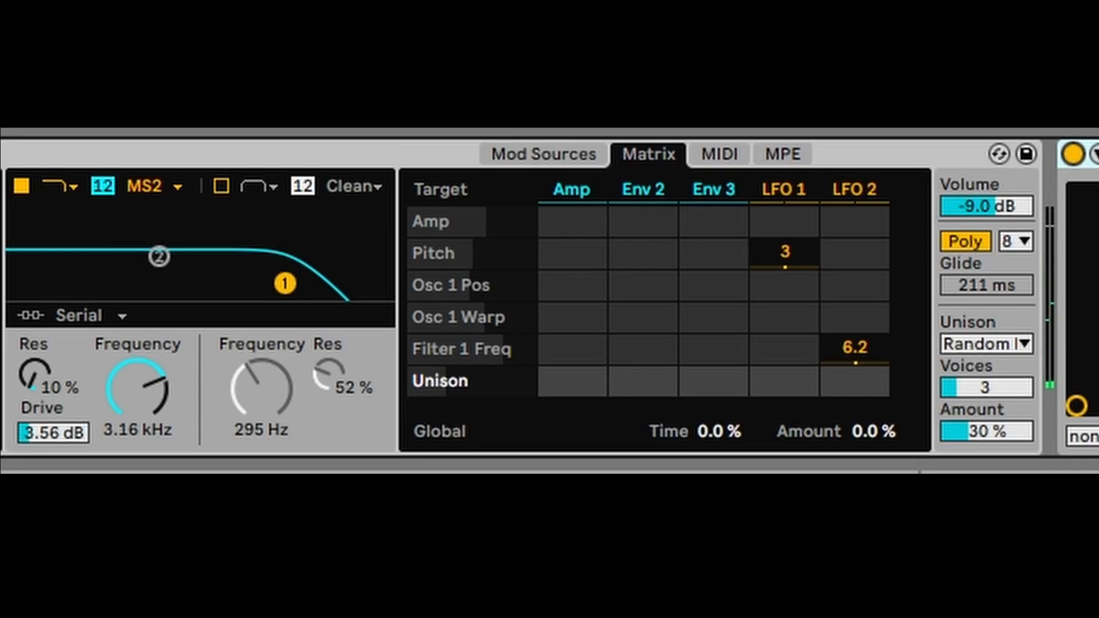
left_click(719, 153)
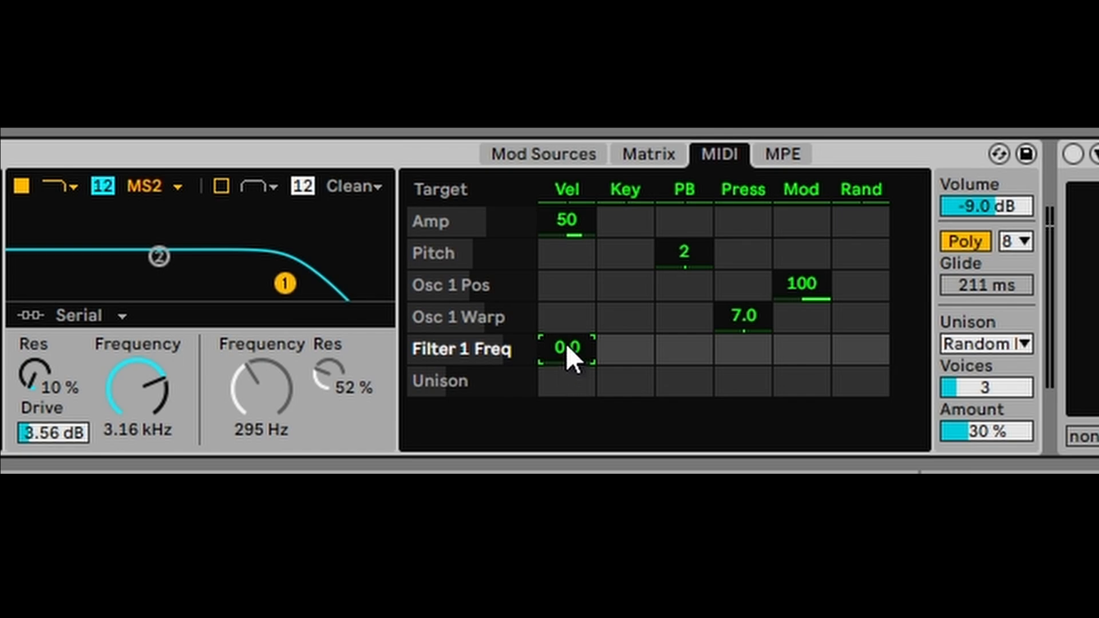
- Route velocity to Filter 1 Freq with an amount of 19
left_click_drag(568, 347, 567, 321)
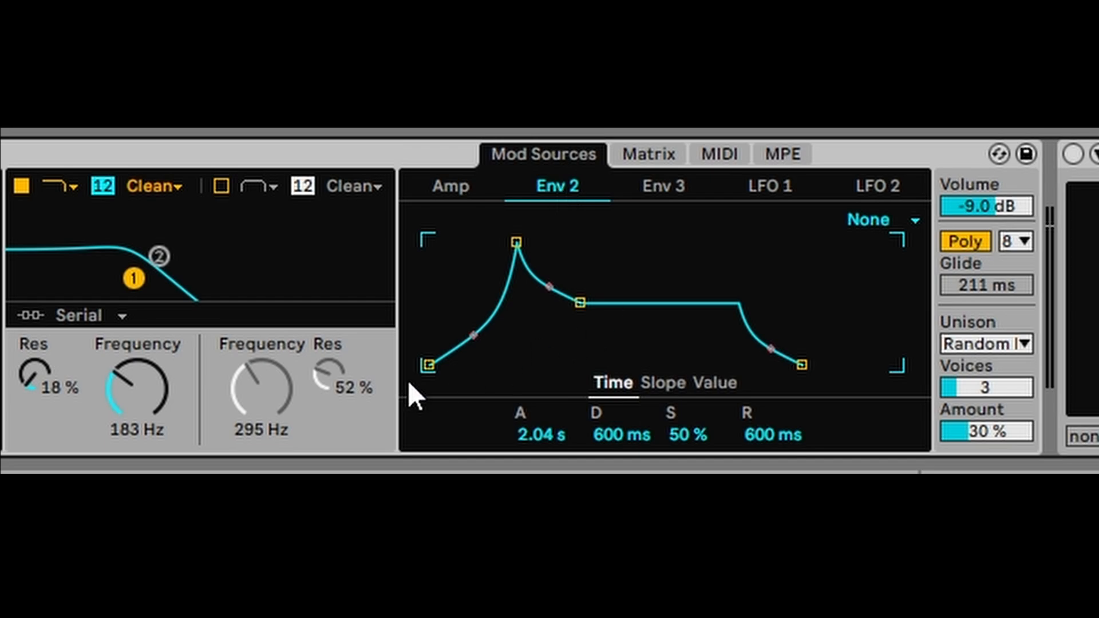
- Give Env 2 a 2.55 s attack and 15.6 ms release, and shorten Env 3's decay and release
mouse_move(516, 242)
left_mouse_down()
mouse_move(495, 243)
mouse_move(520, 243)
left_mouse_up()
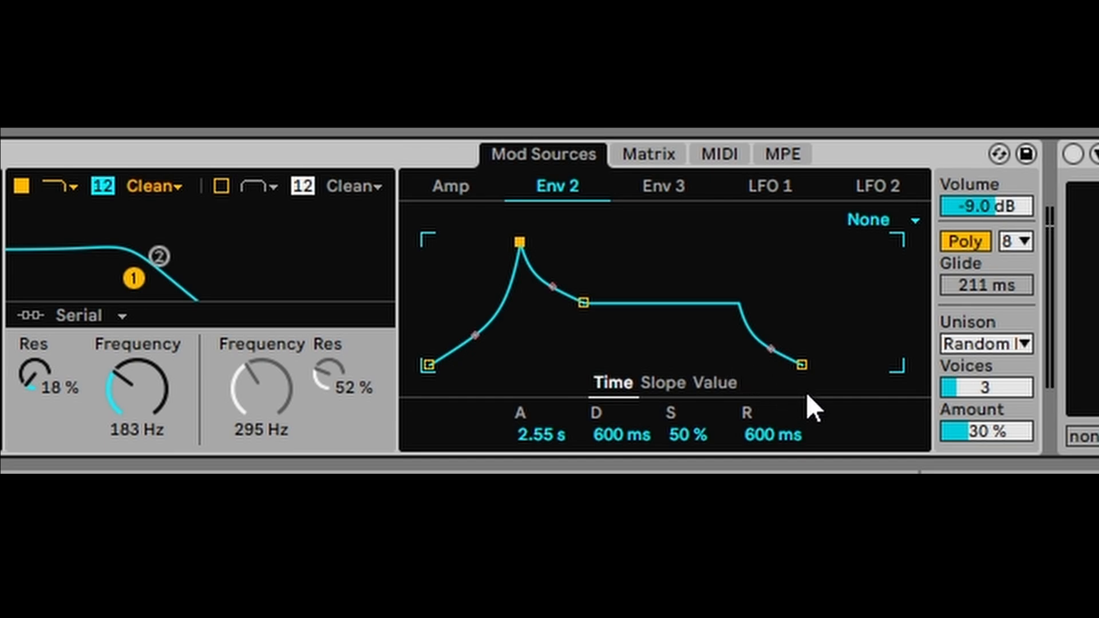
left_click_drag(801, 365, 710, 333)
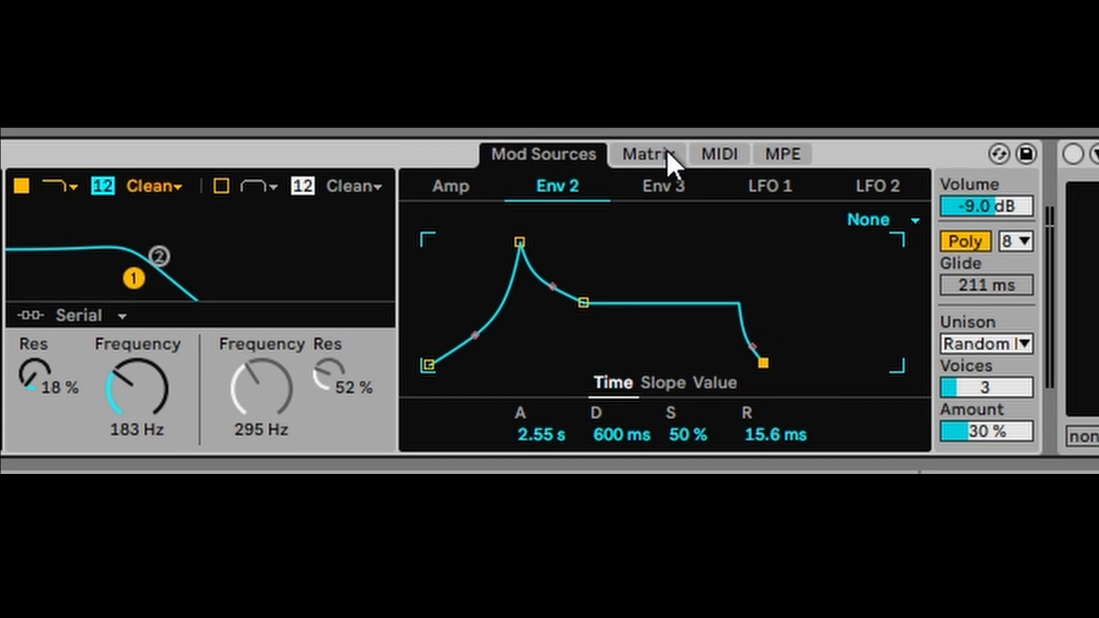
left_click(678, 185)
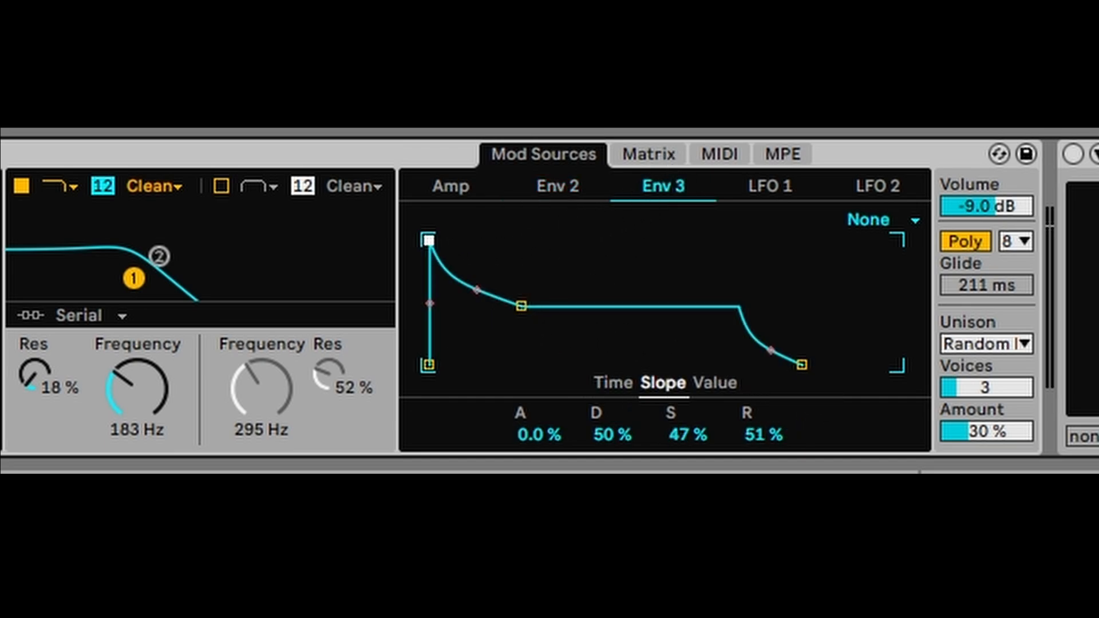
left_click_drag(802, 364, 626, 340)
left_click_drag(522, 307, 508, 304)
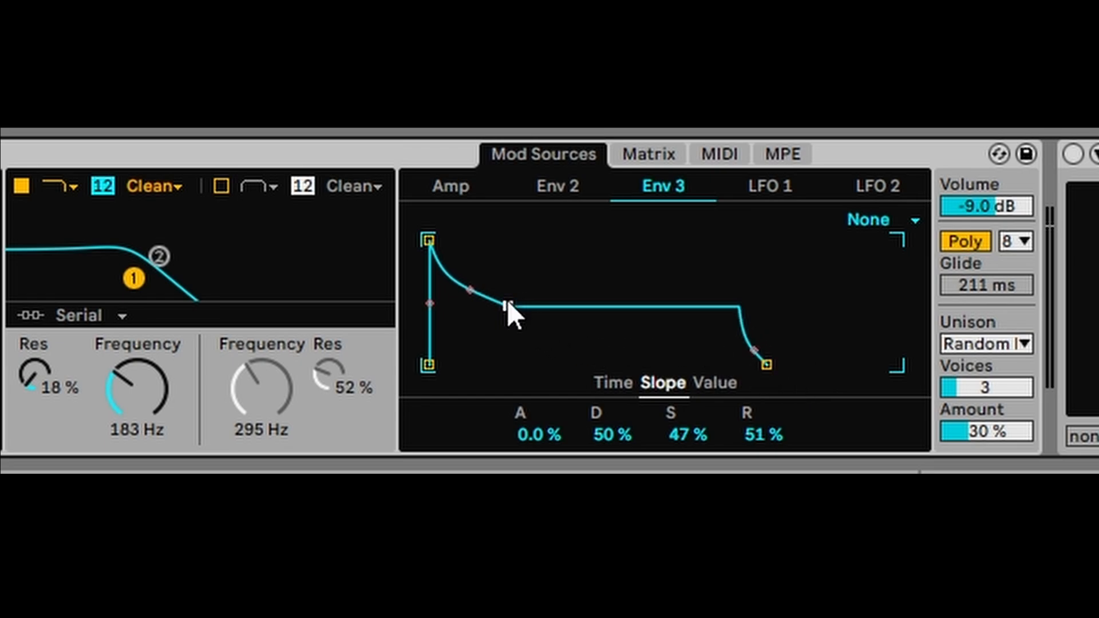
left_click(653, 153)
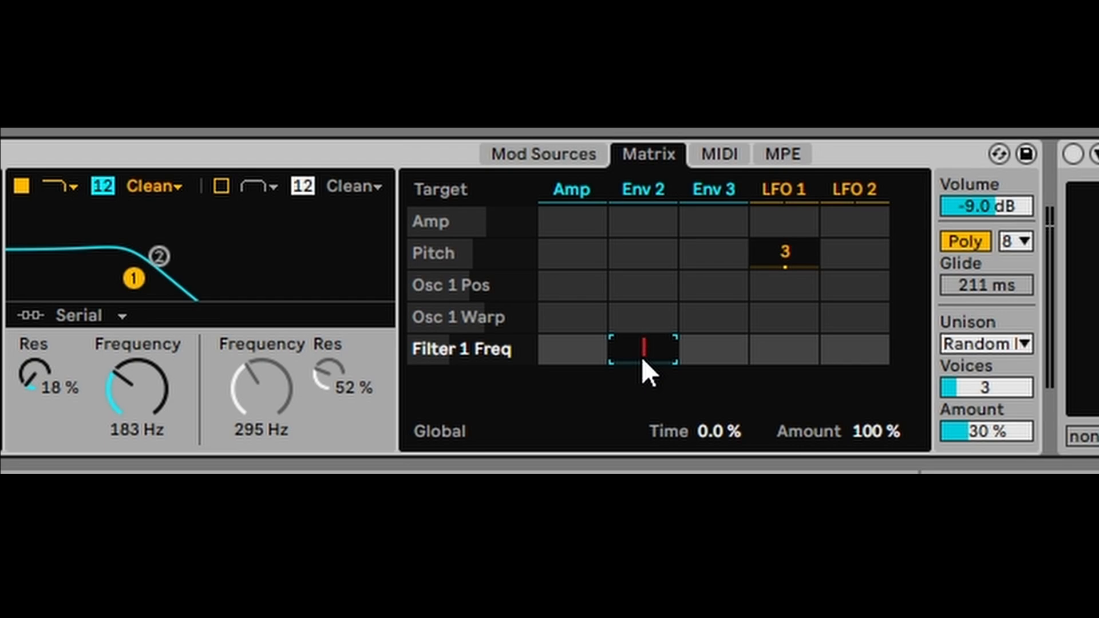
- Route Env 2 and Env 3 to Filter 1 Freq, typing 50 for Env 3's amount
left_click_drag(135, 395, 135, 378)
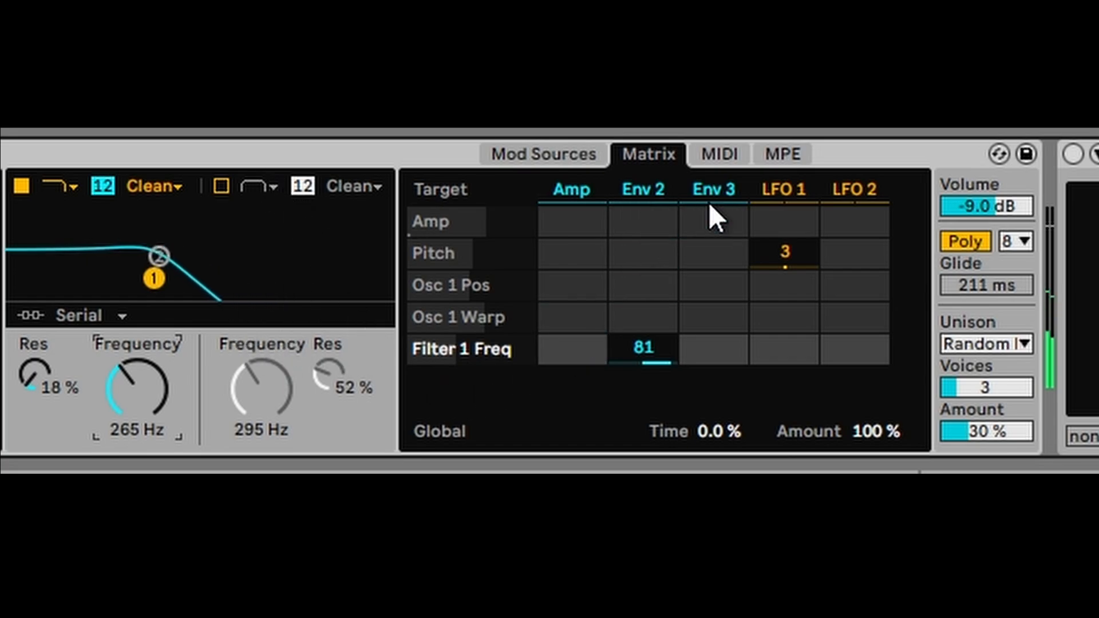
left_click(694, 359)
type("50")
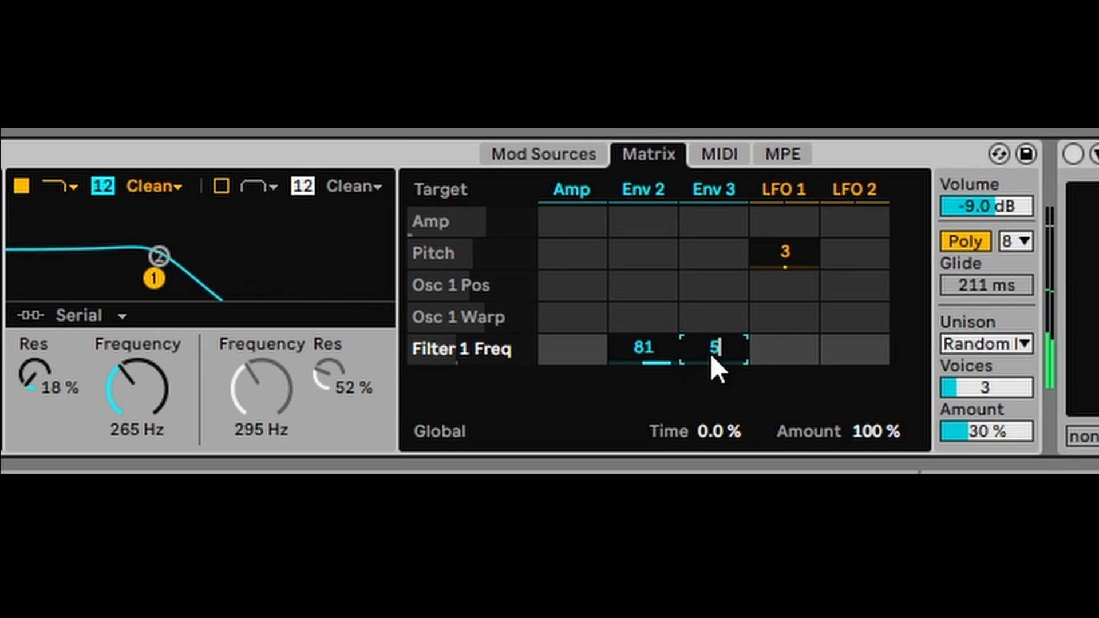
key("Return")
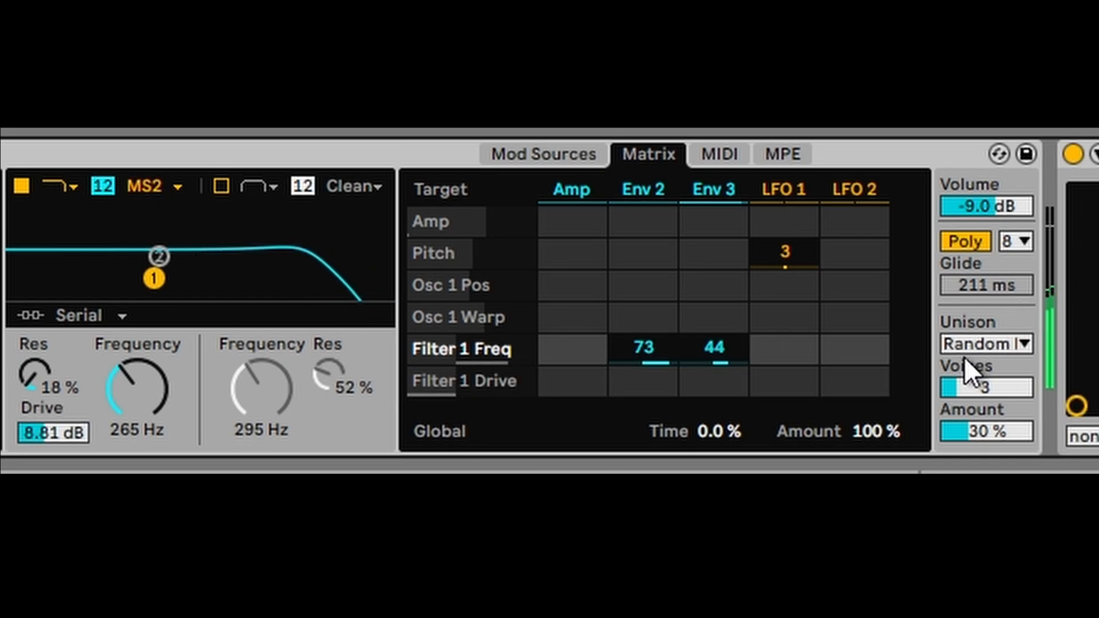
- Try Phase Sync unison, then settle on Shimmer
left_click(978, 343)
left_click(989, 262)
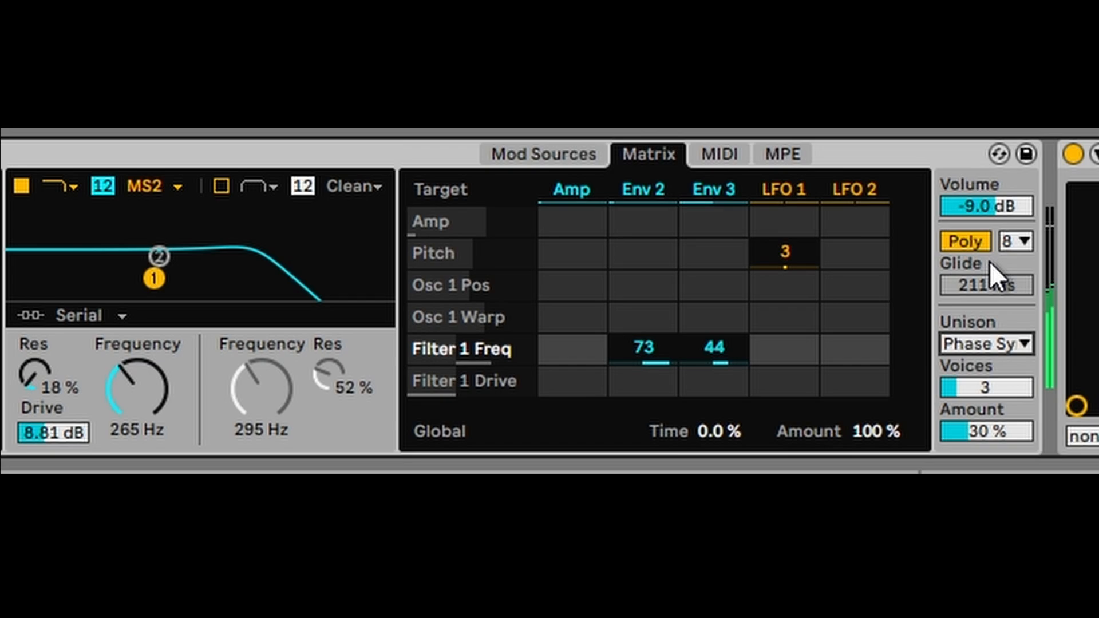
left_click(979, 346)
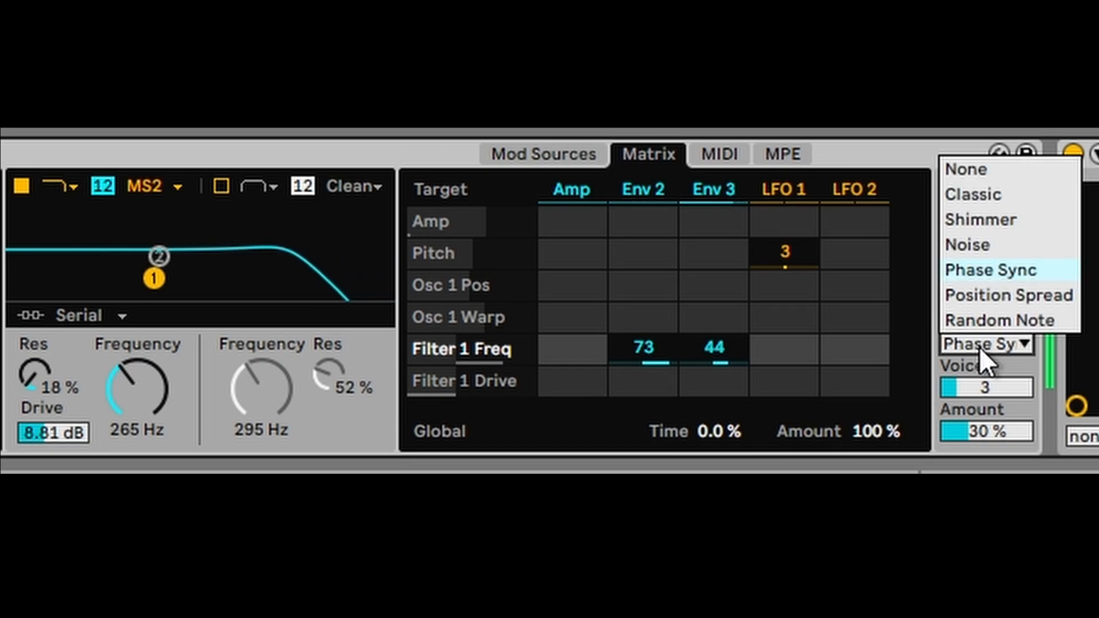
left_click(989, 217)
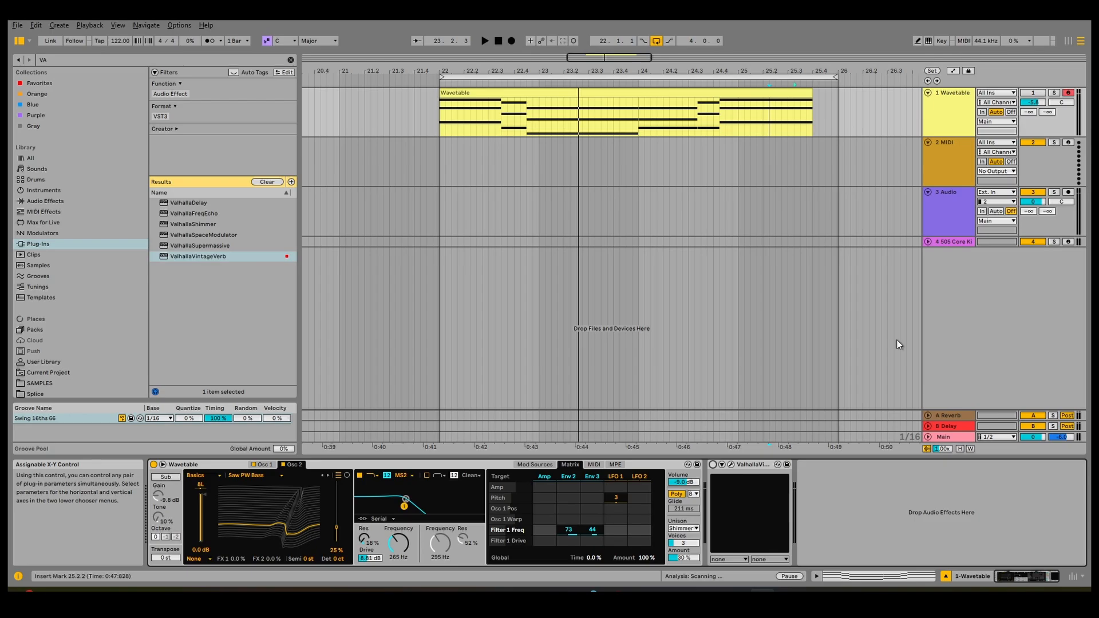
- Duplicate the 1 Wavetable track into '2 Wavetable' with its clip
right_click(933, 124)
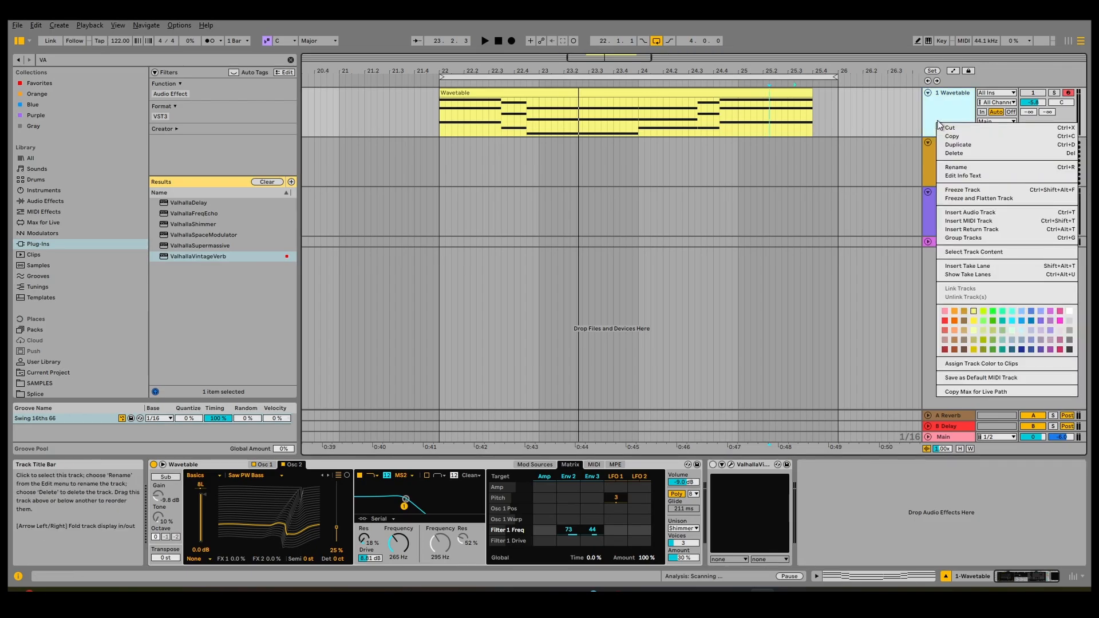
left_click(958, 144)
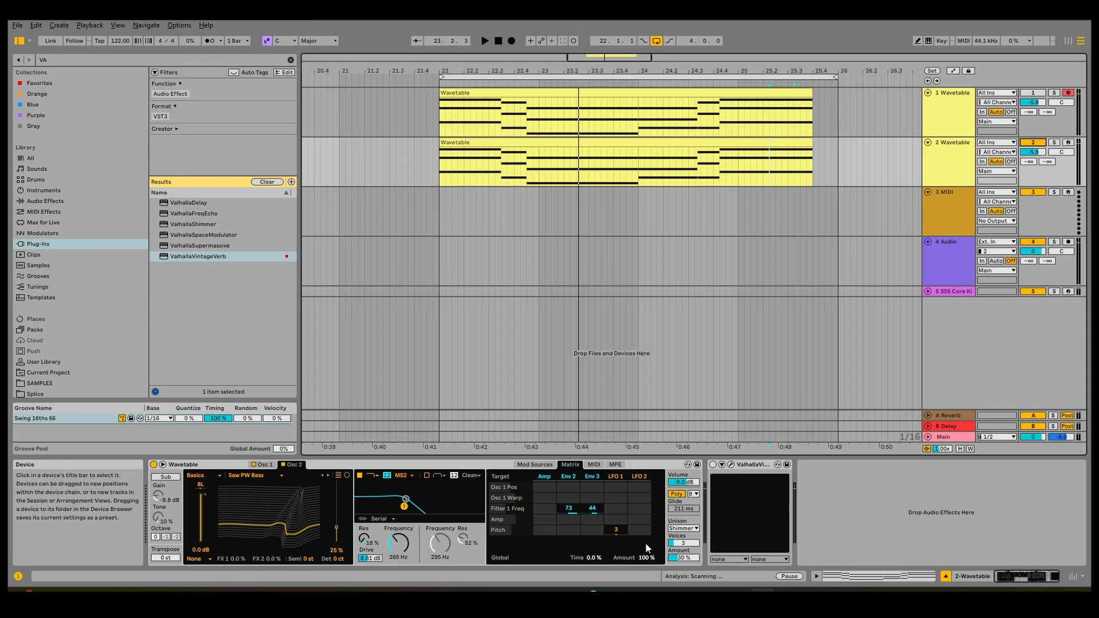
- Sync LFO 2 to 1/8 with 100% amount, 0.0% shape and 0.0° offset
left_click(545, 466)
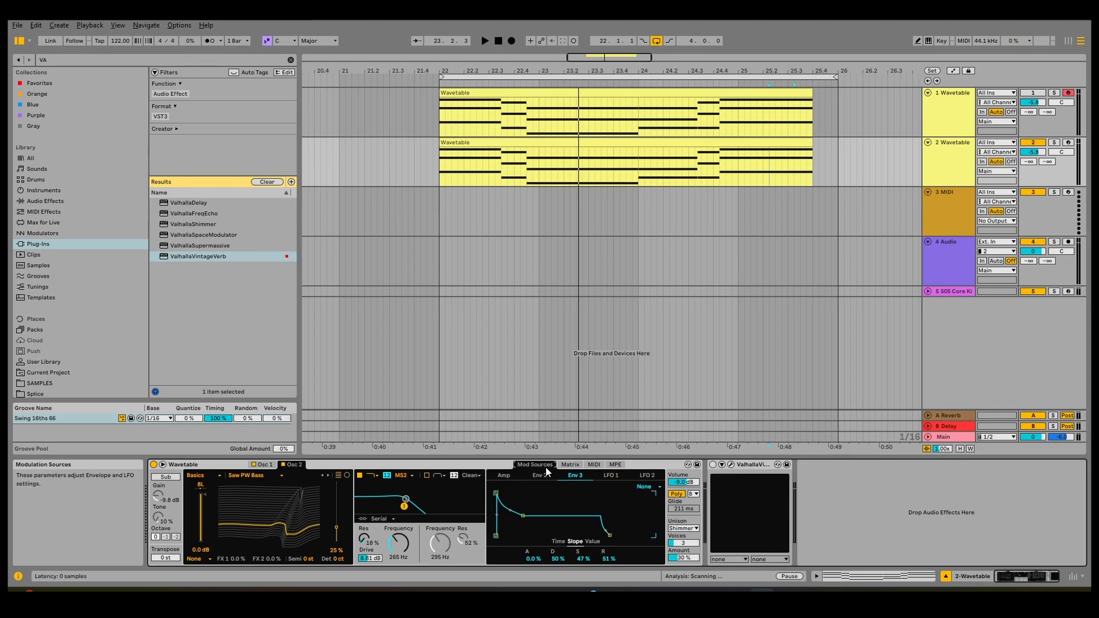
left_click(653, 480)
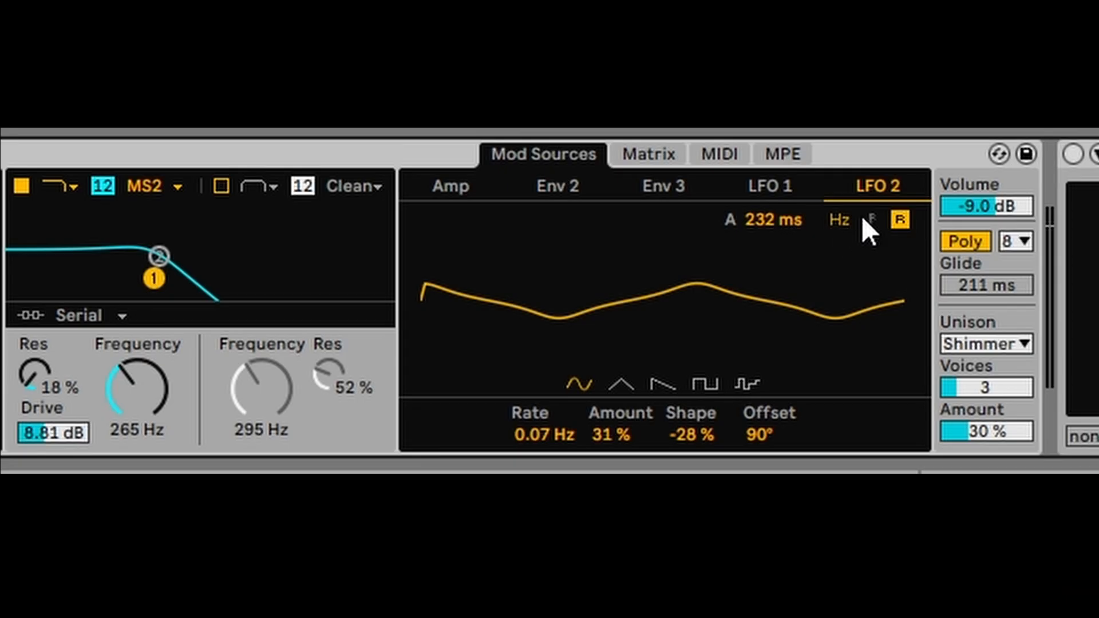
left_click(644, 486)
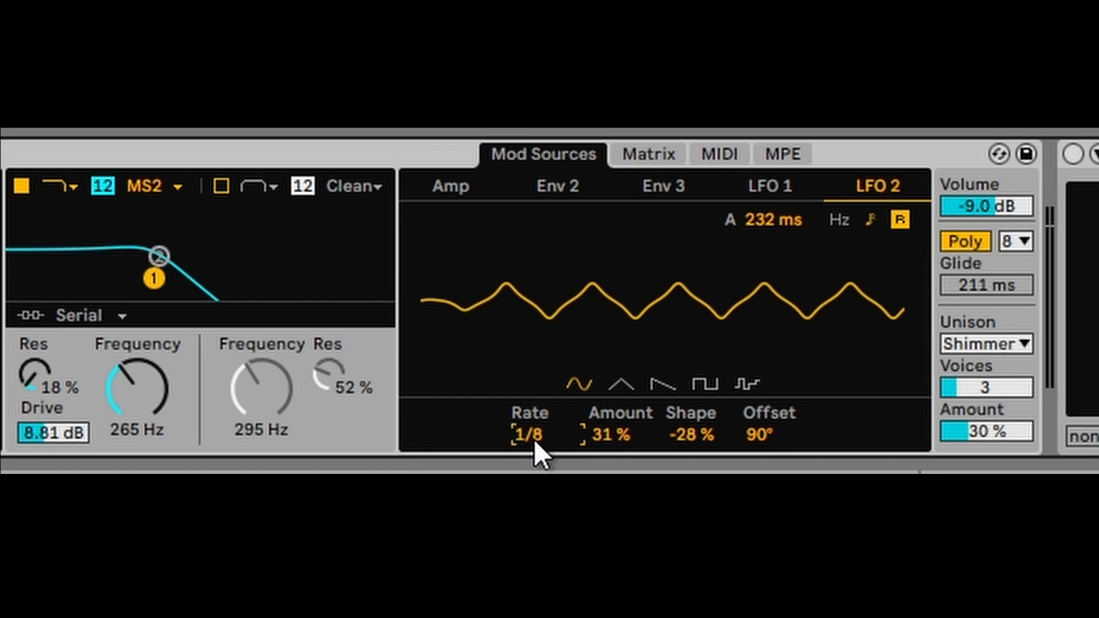
left_click_drag(620, 437, 621, 366)
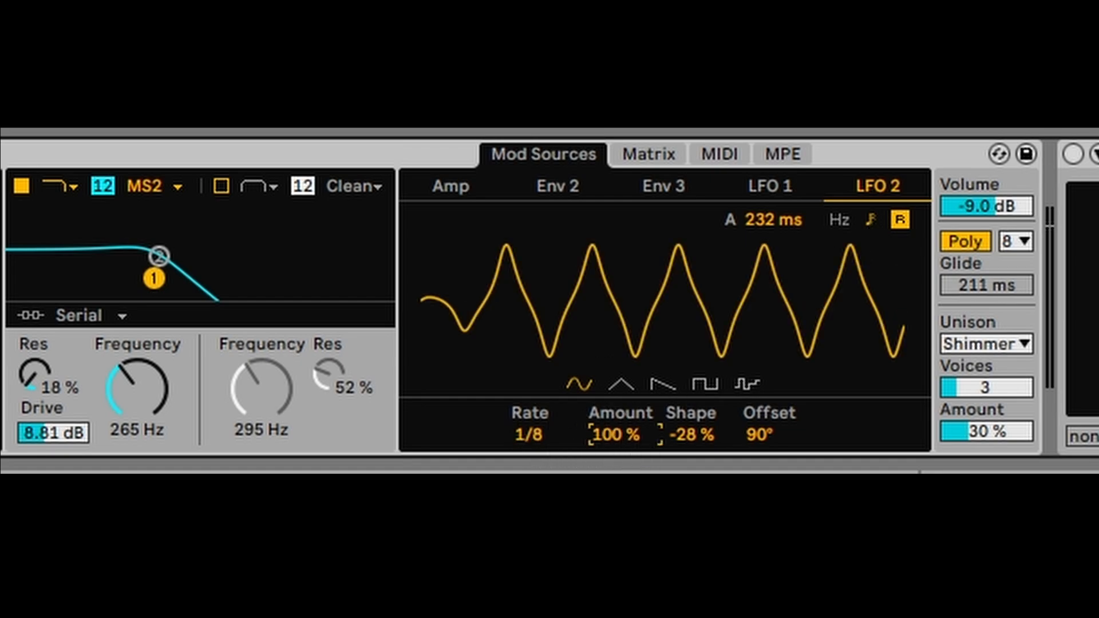
left_click(701, 433)
left_click_drag(702, 432, 702, 418)
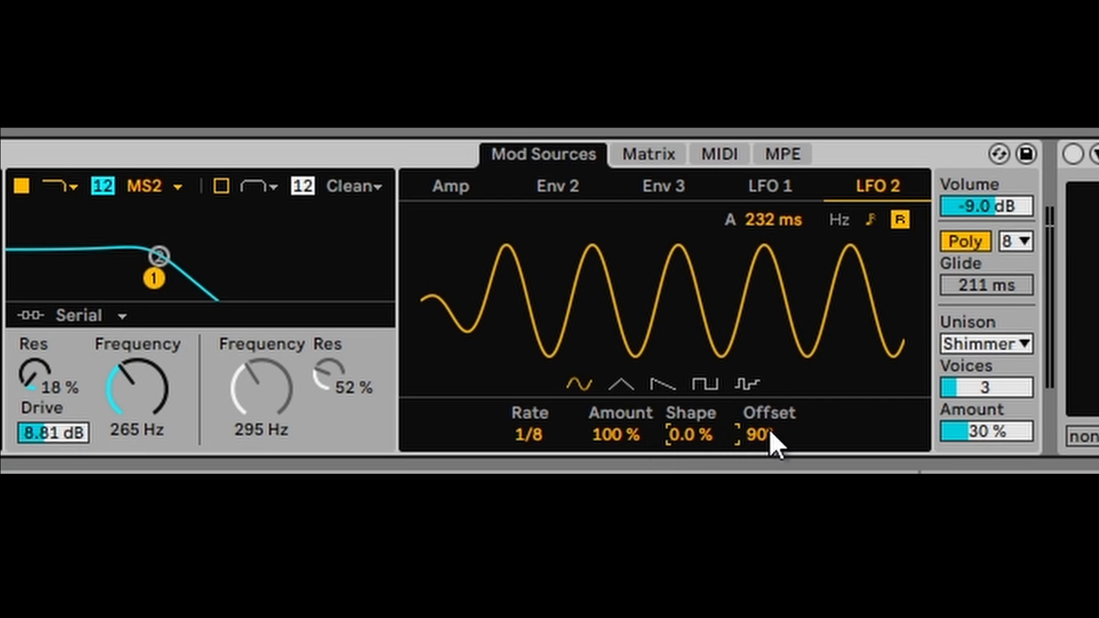
left_click_drag(770, 431, 770, 457)
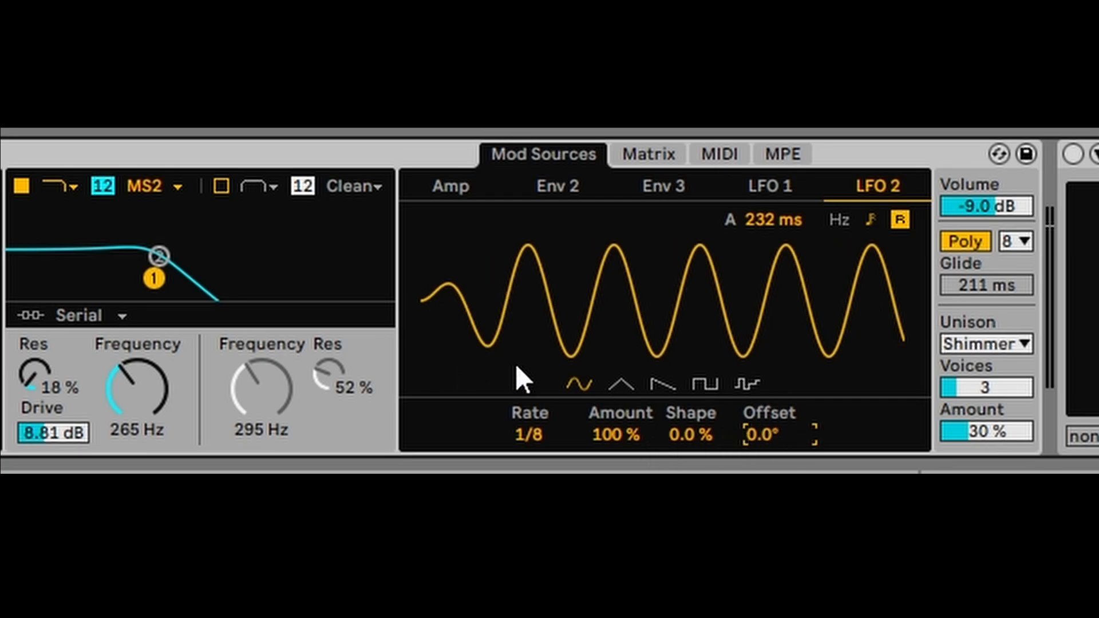
- Route LFO 2 to Filter 1 Freq at 66, clearing the Env 2 and Env 3 amounts there
left_click(657, 153)
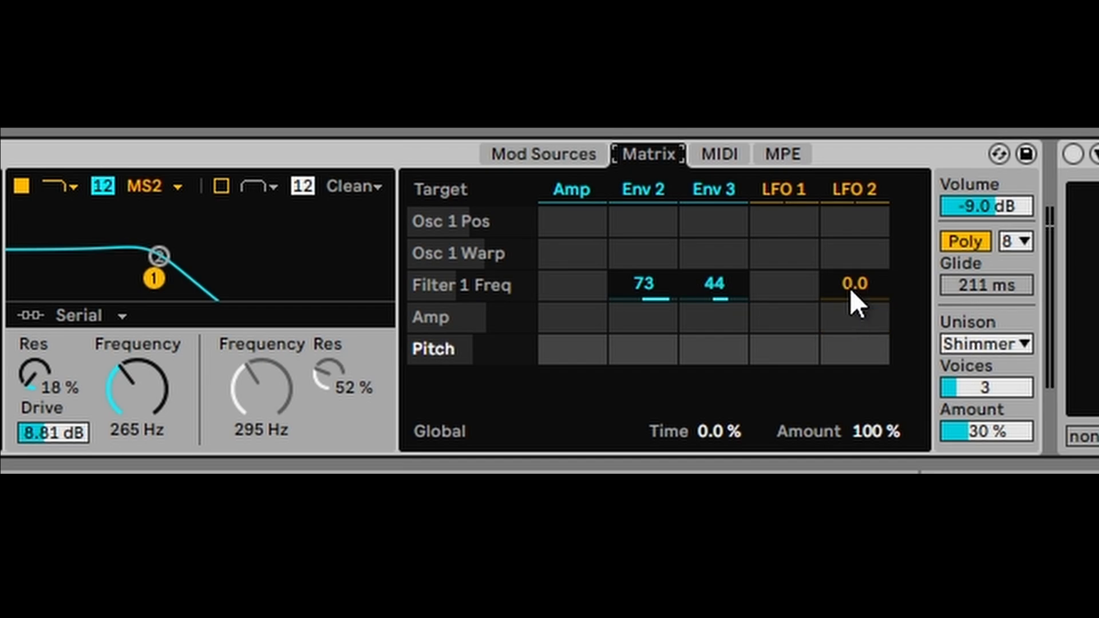
left_click_drag(848, 288, 848, 266)
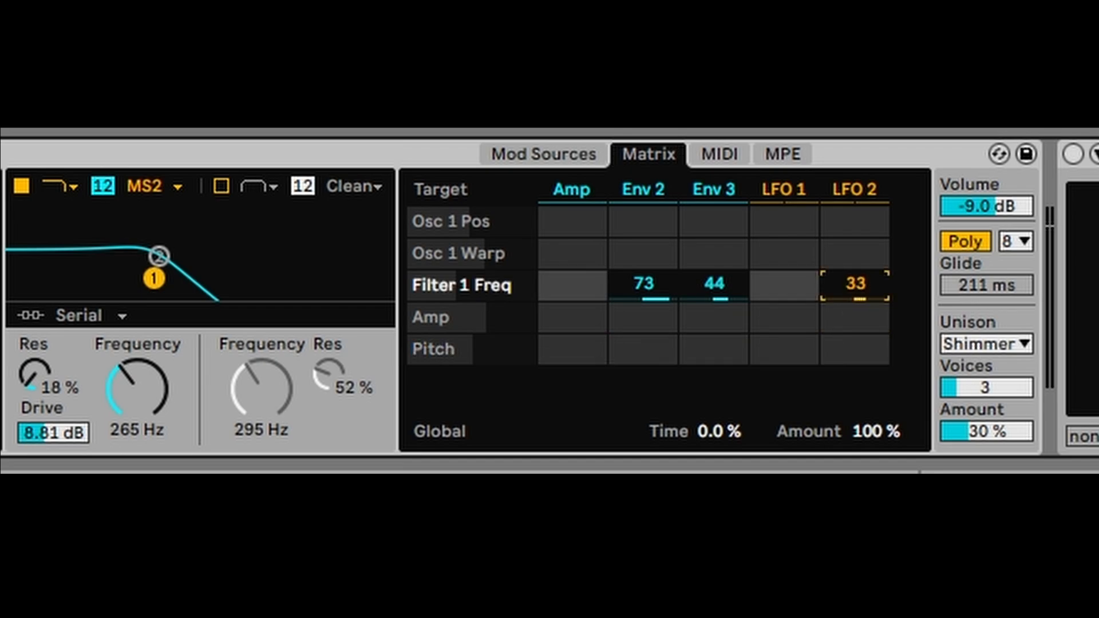
double_click(719, 291)
double_click(646, 289)
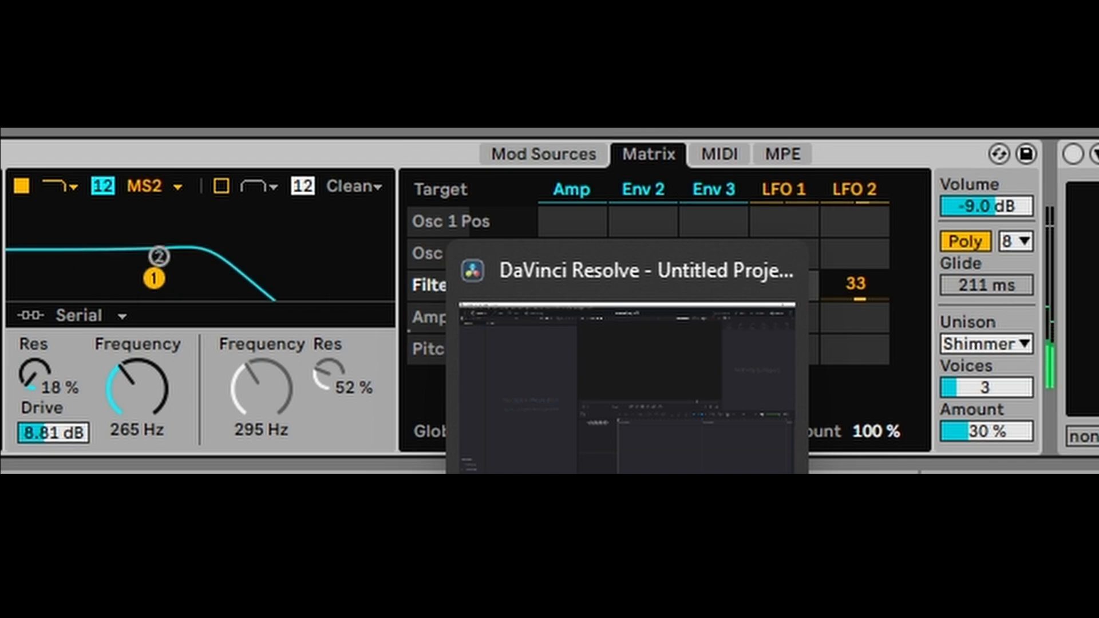
left_click_drag(856, 286, 856, 267)
- Set the unison mode to Position Spread and bring up the modulation sources
left_click(1001, 339)
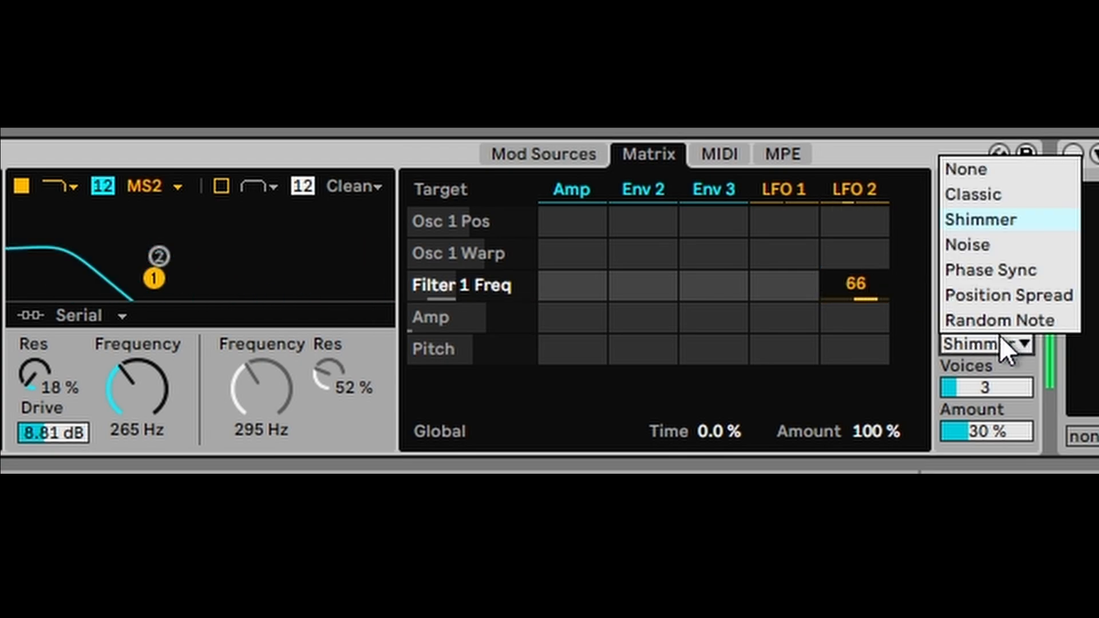
left_click(984, 269)
left_click(981, 346)
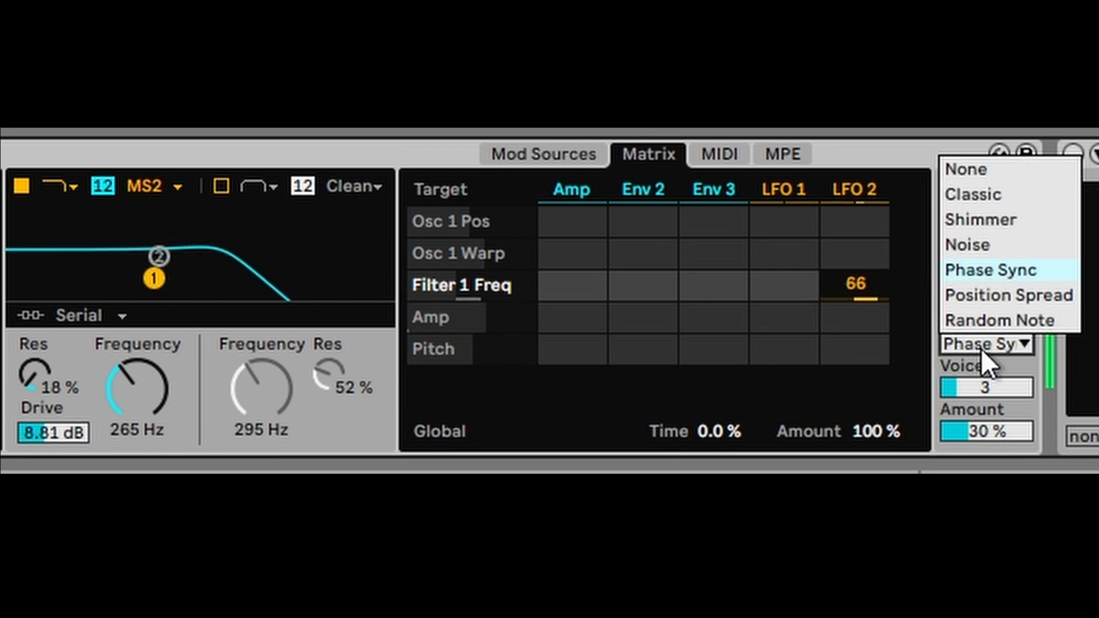
left_click(984, 302)
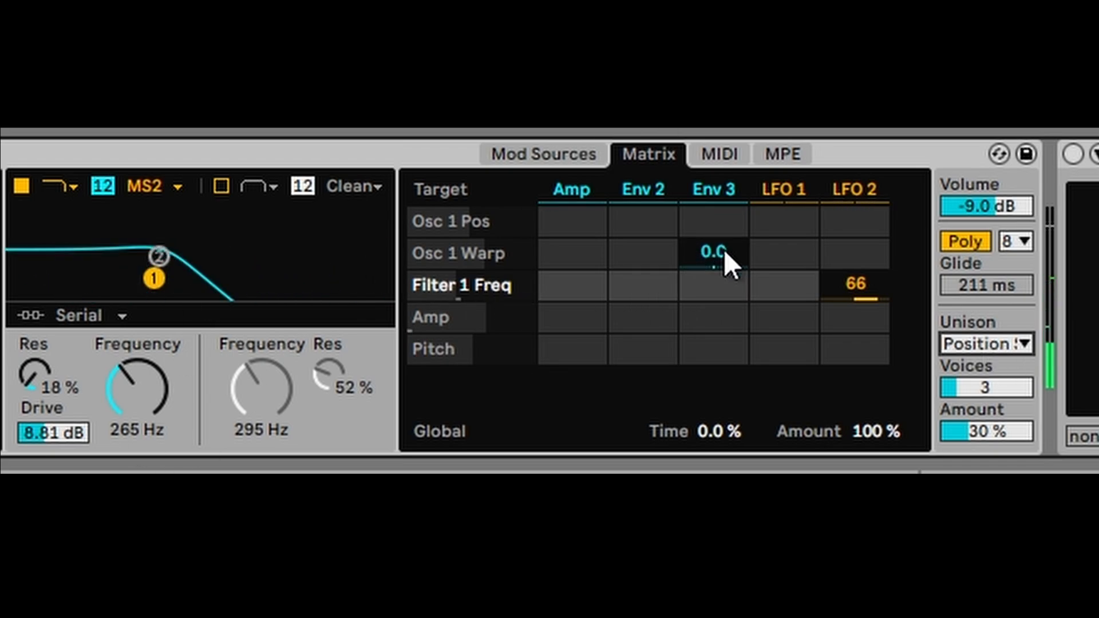
left_click(592, 151)
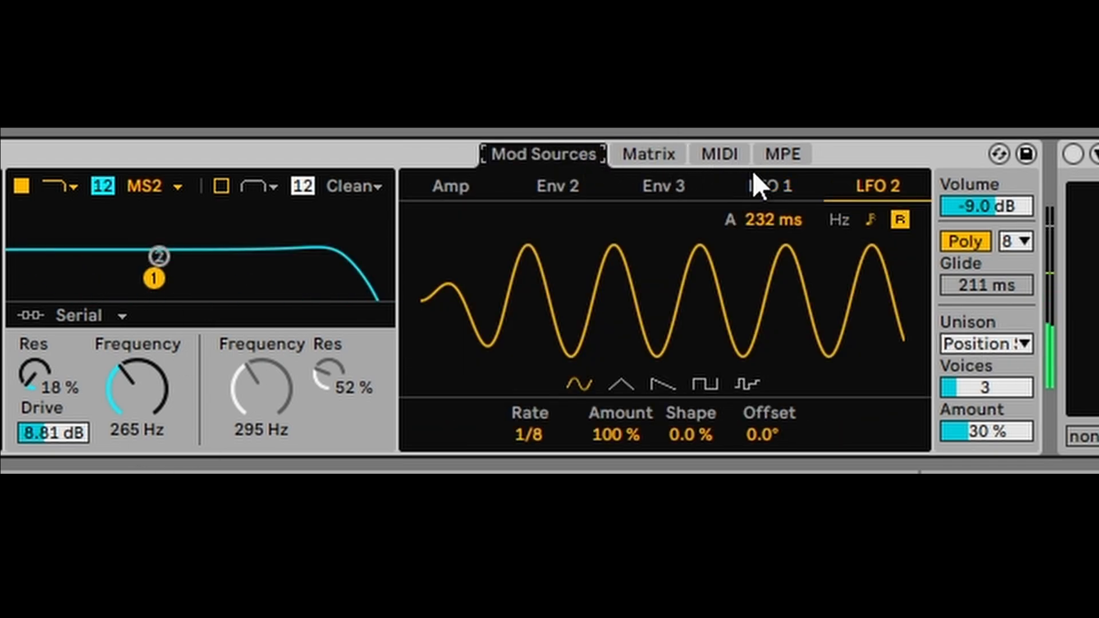
- Tempo-sync LFO 1's rate and route LFO 1 to Osc 2 position in the matrix
left_click(772, 184)
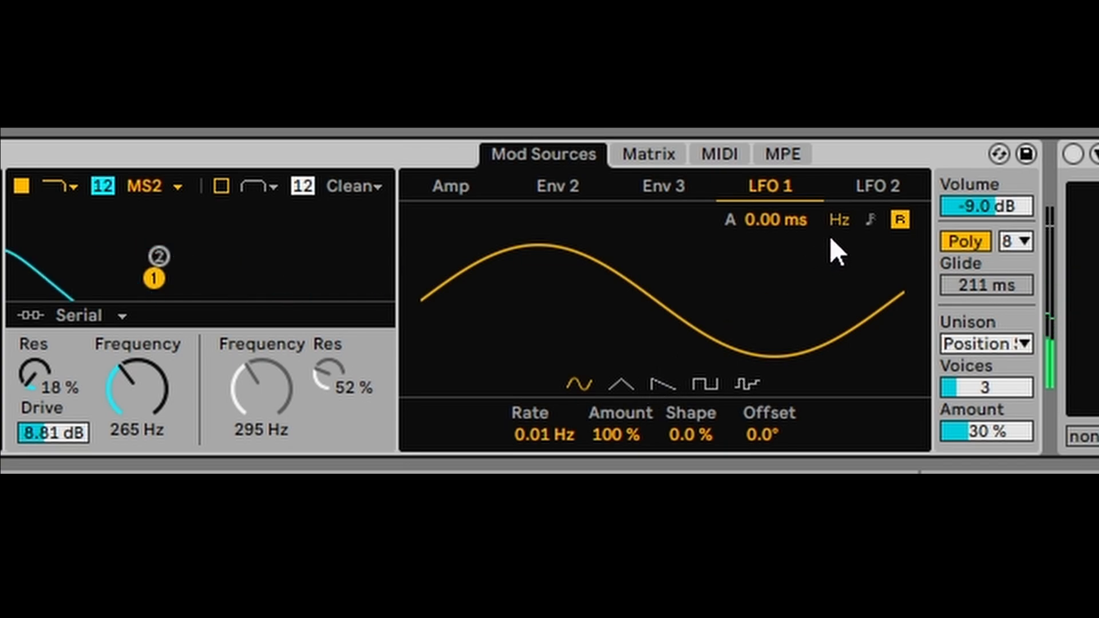
left_click(870, 220)
mouse_move(529, 434)
left_mouse_down()
mouse_move(529, 418)
mouse_move(531, 428)
left_mouse_up()
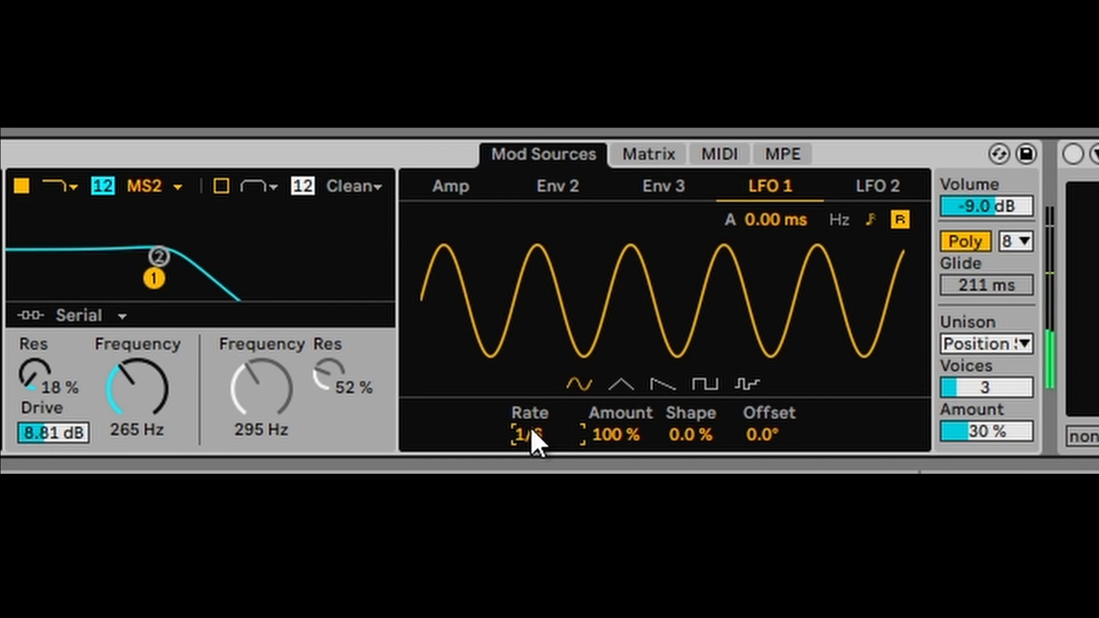
left_click(653, 153)
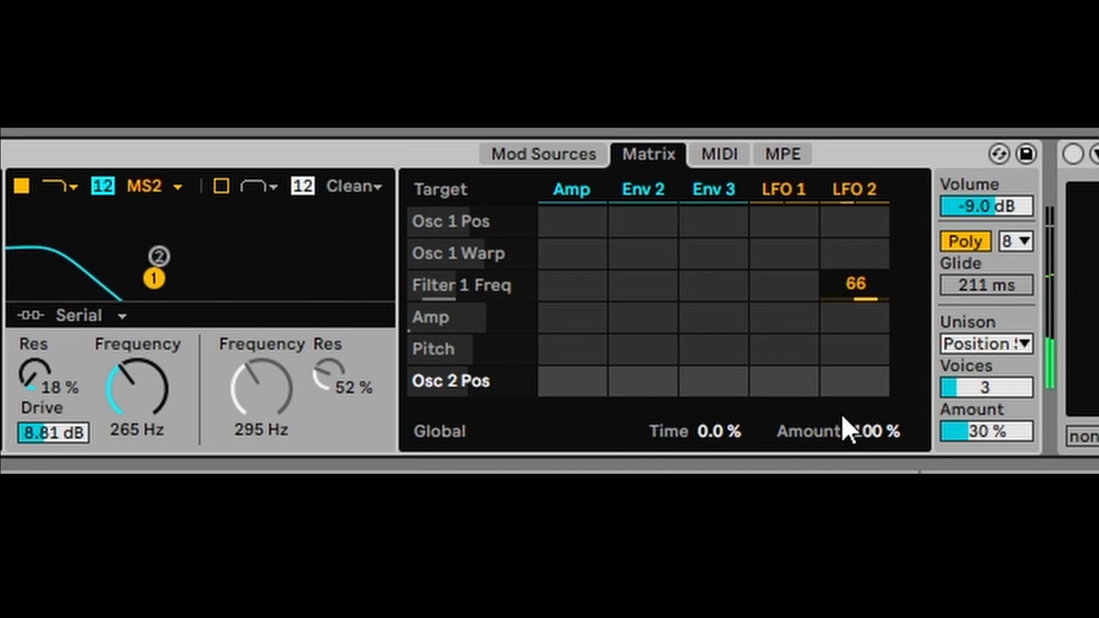
left_click(831, 325)
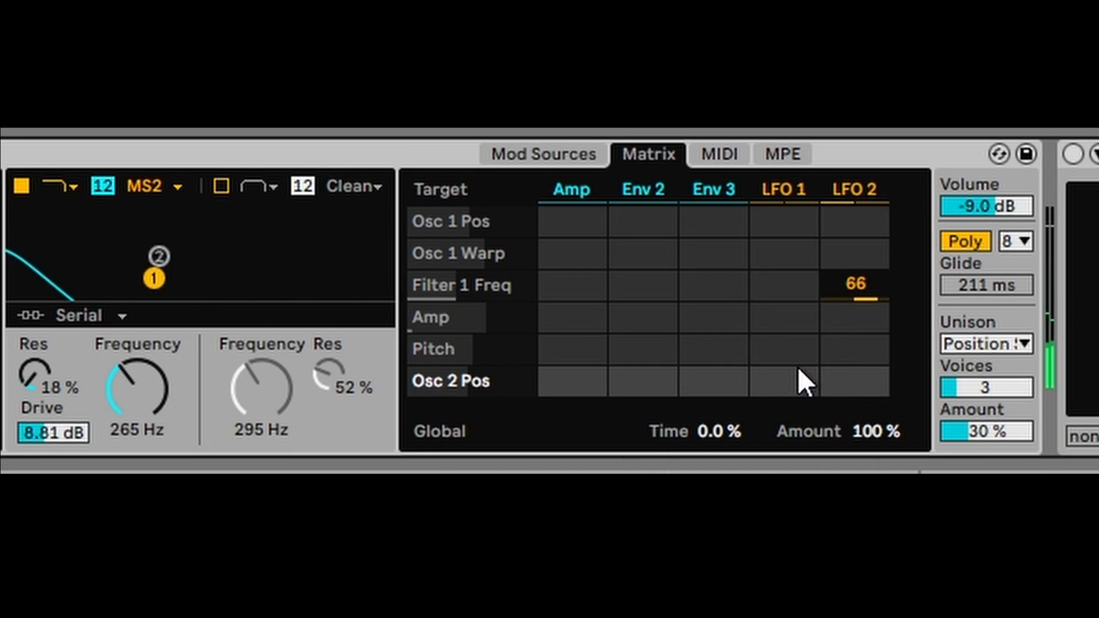
left_click_drag(784, 379, 785, 328)
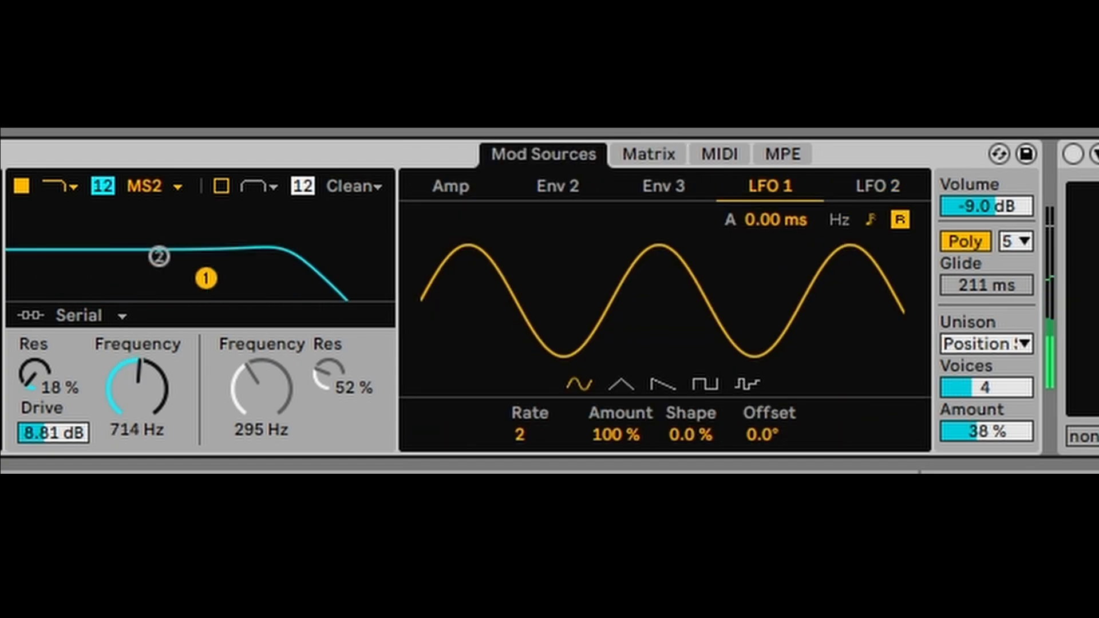
- Set LFO 2's rate to 1/16, switch on the next device, and raise filter drive to 14.1 dB
left_click(853, 179)
mouse_move(533, 435)
left_mouse_down()
mouse_move(533, 410)
mouse_move(533, 423)
left_mouse_up()
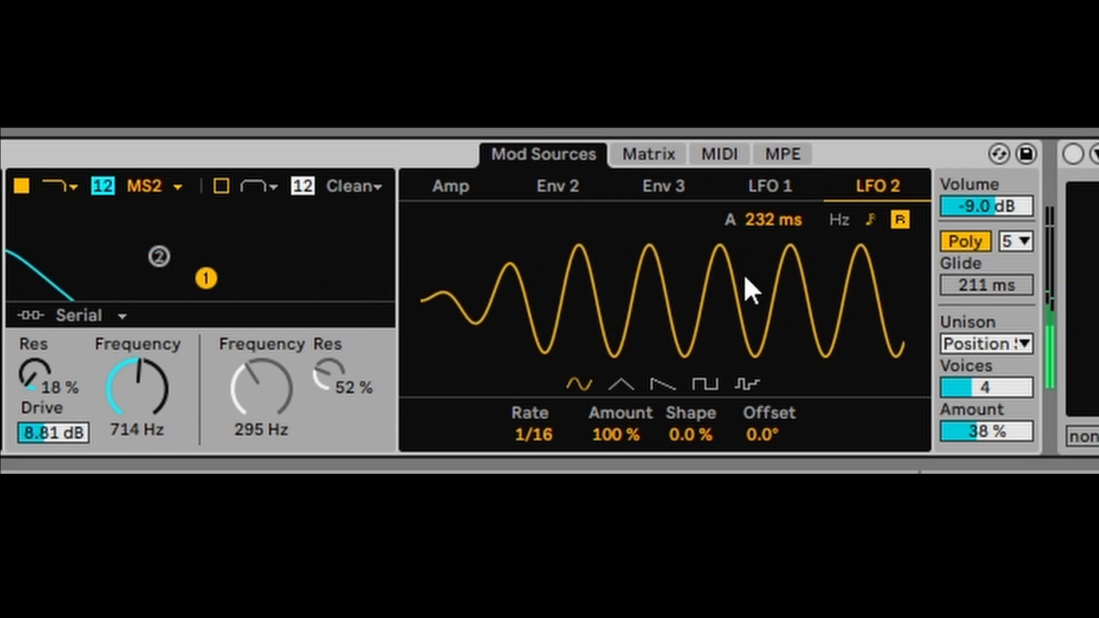
left_click(1072, 154)
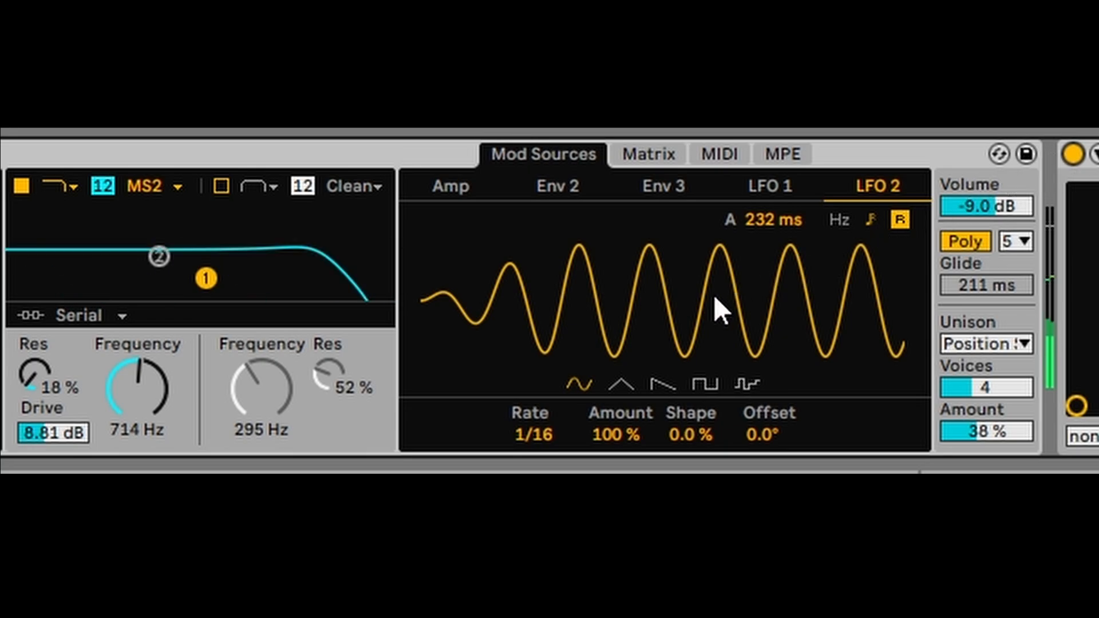
mouse_move(532, 434)
left_mouse_down()
mouse_move(532, 452)
mouse_move(532, 432)
left_mouse_up()
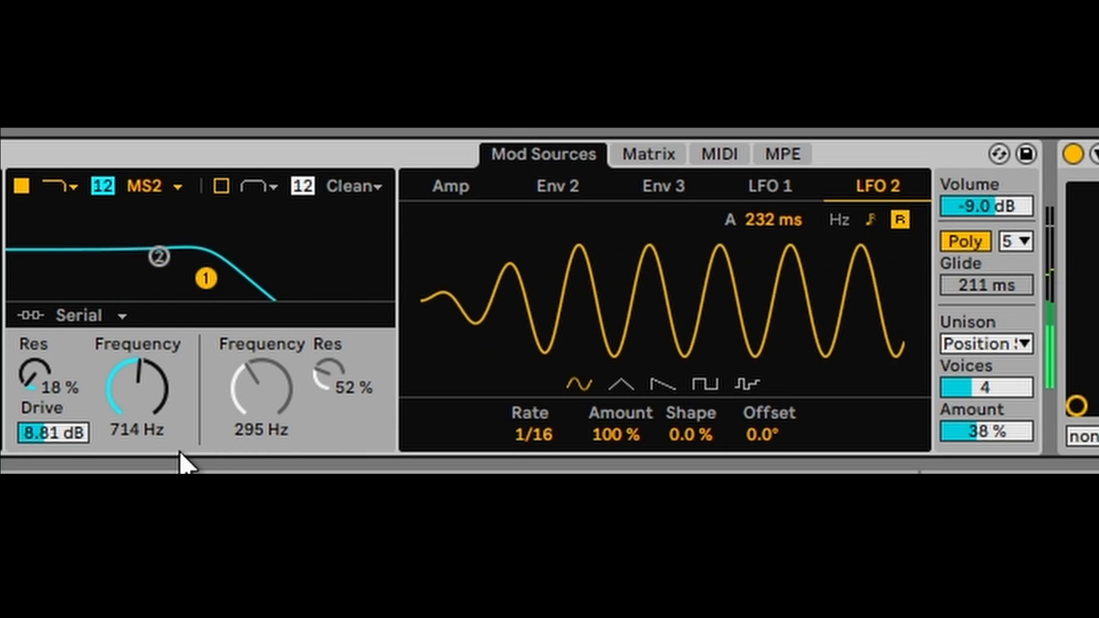
left_click_drag(78, 434, 78, 416)
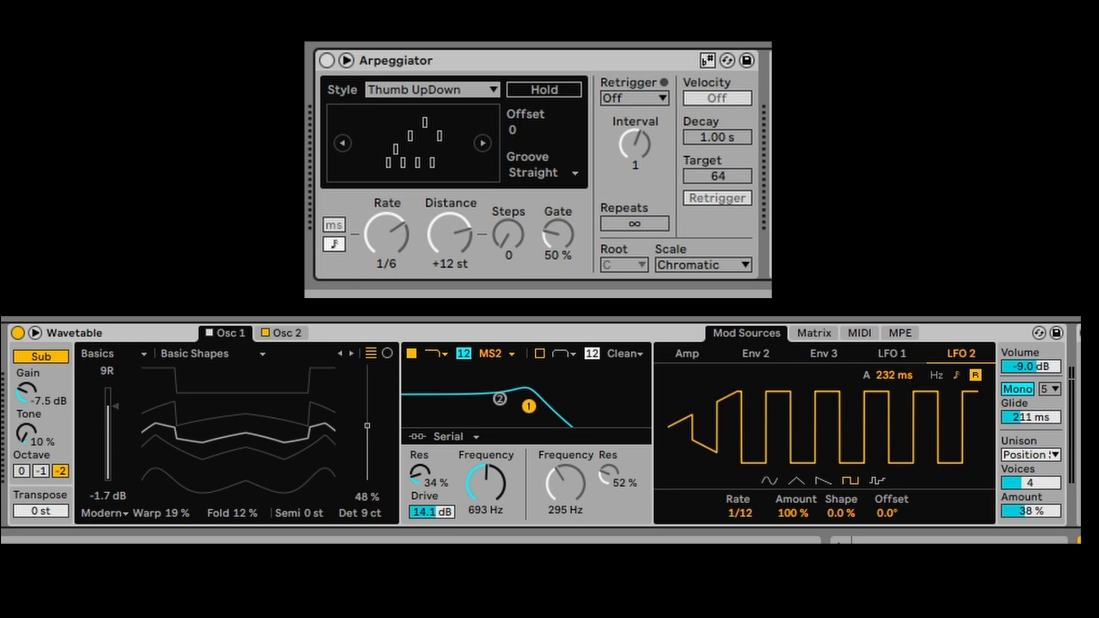
- Turn on the Arpeggiator, set Filter 1 to 4.21 kHz with 104% resonance, and LFO 2 to 1/48
left_click(318, 63)
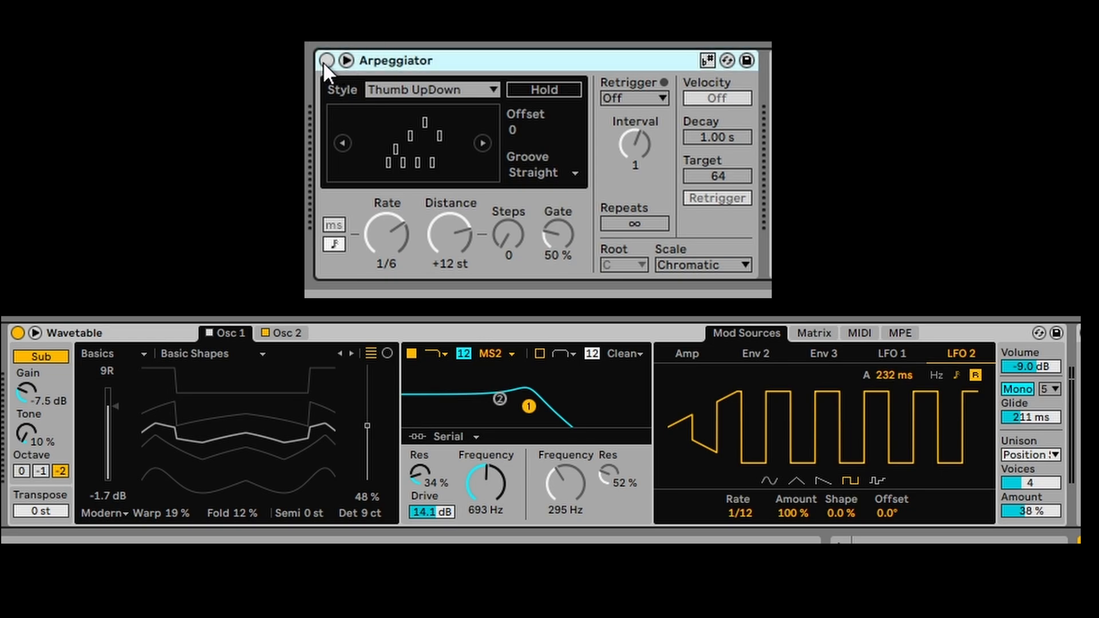
left_click(327, 60)
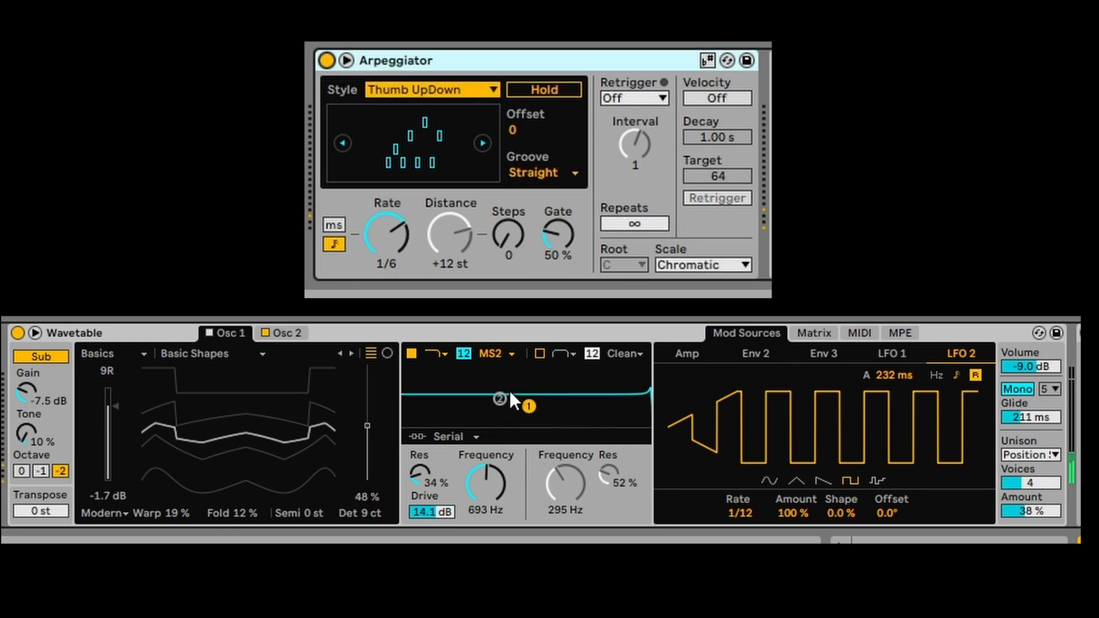
left_click_drag(528, 407, 590, 377)
left_click_drag(805, 450, 833, 444)
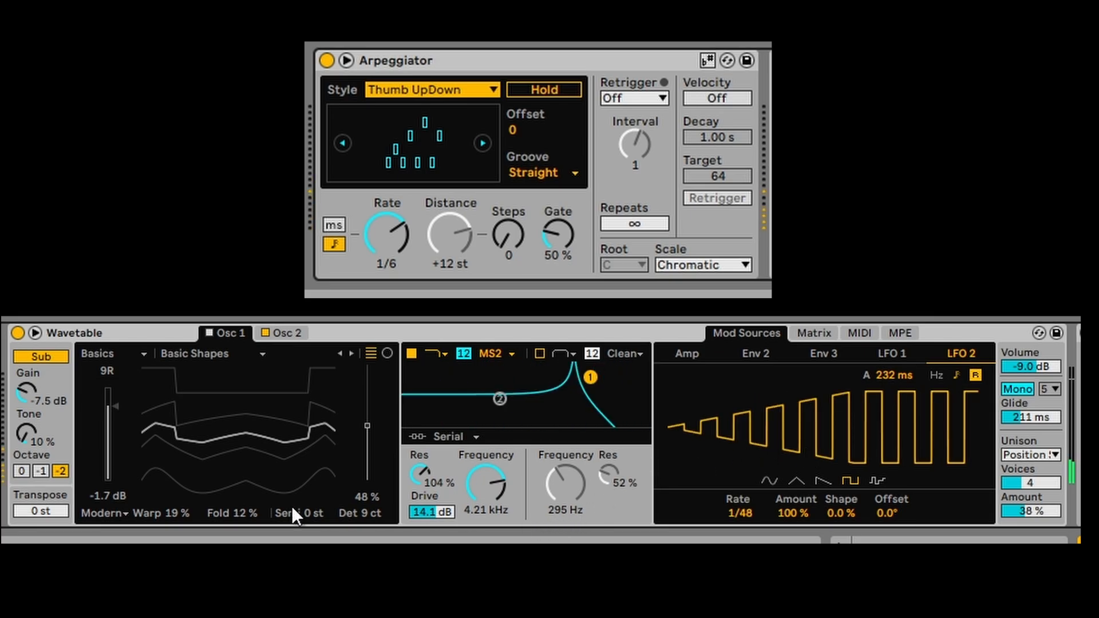
- Raise Sub gain to -6.0 dB and volume to -3.1 dB, set LFO 2 to 1/12, and move Osc 1 position to 72%
mouse_move(23, 388)
left_mouse_down()
mouse_move(23, 373)
mouse_move(23, 383)
left_mouse_up()
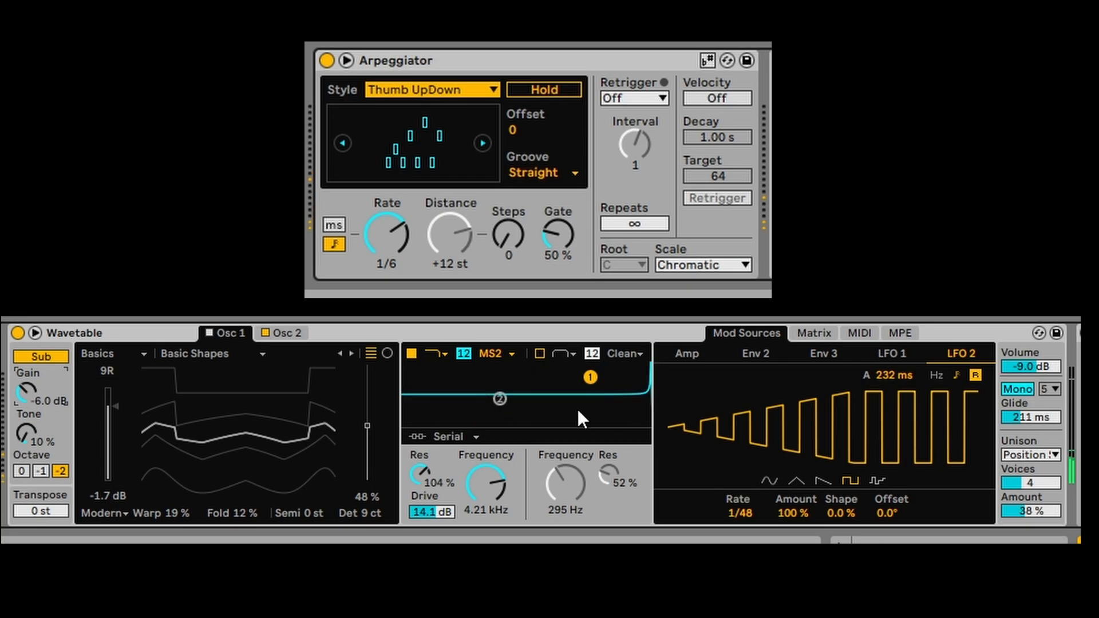
left_click_drag(1039, 367, 1039, 350)
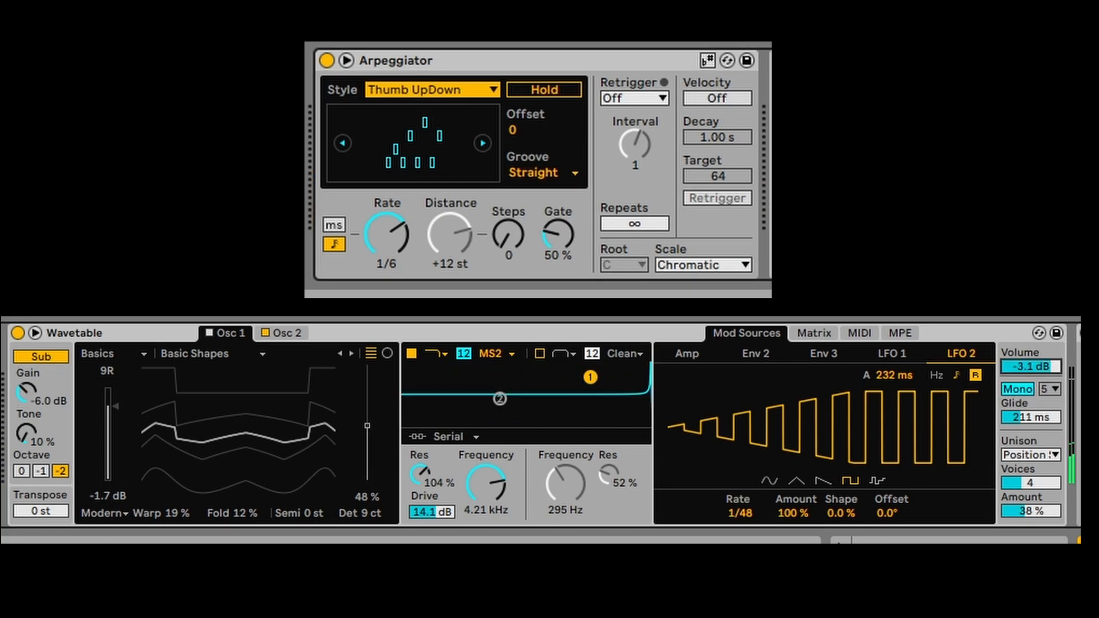
left_click_drag(741, 513, 740, 513)
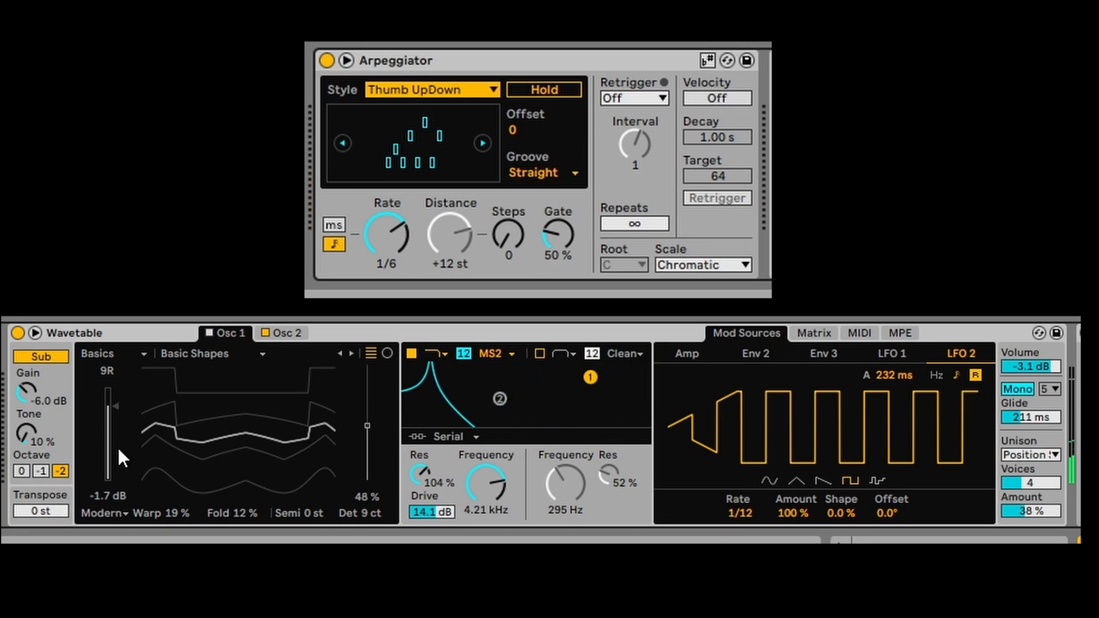
left_click_drag(118, 448, 222, 428)
- Switch Osc 1 on and load the Galactica wavetable into it
left_click(208, 333)
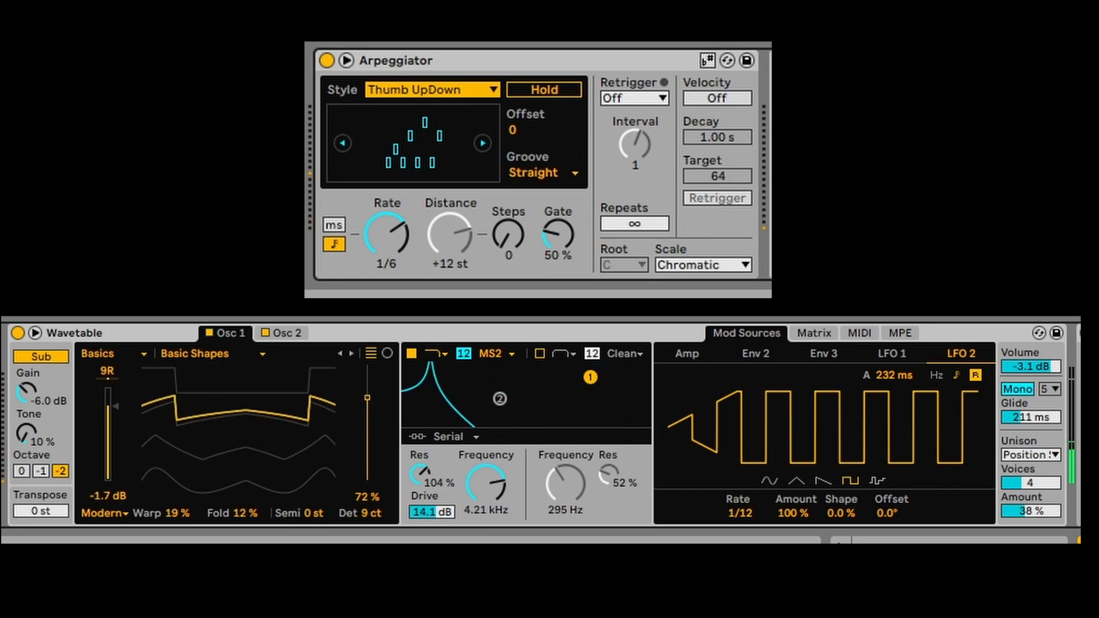
left_click(292, 332)
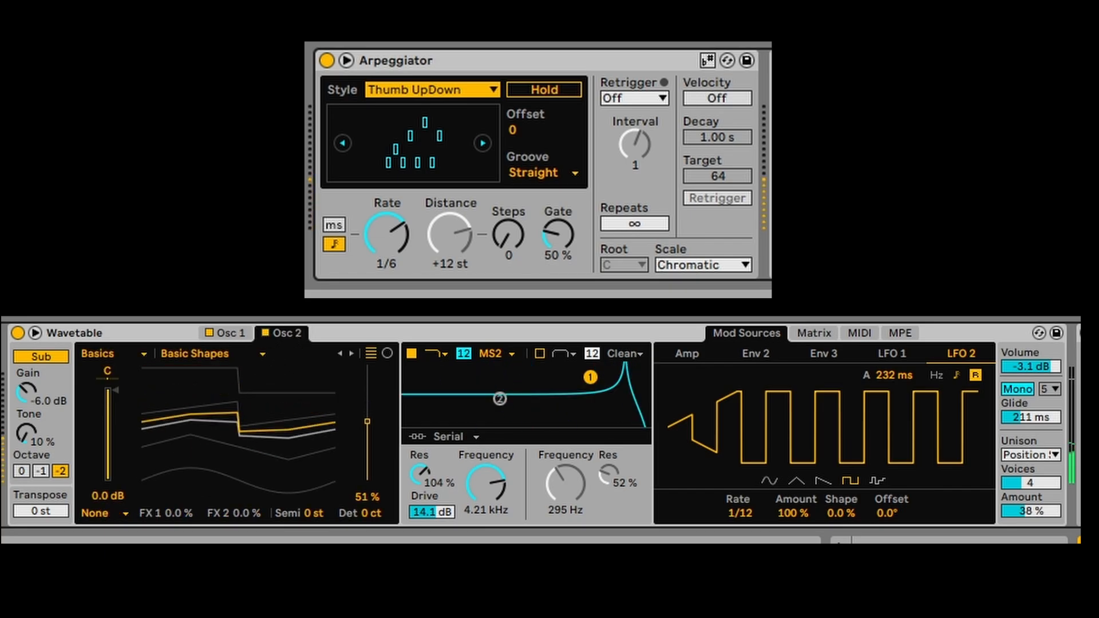
left_click(239, 334)
left_click(211, 353)
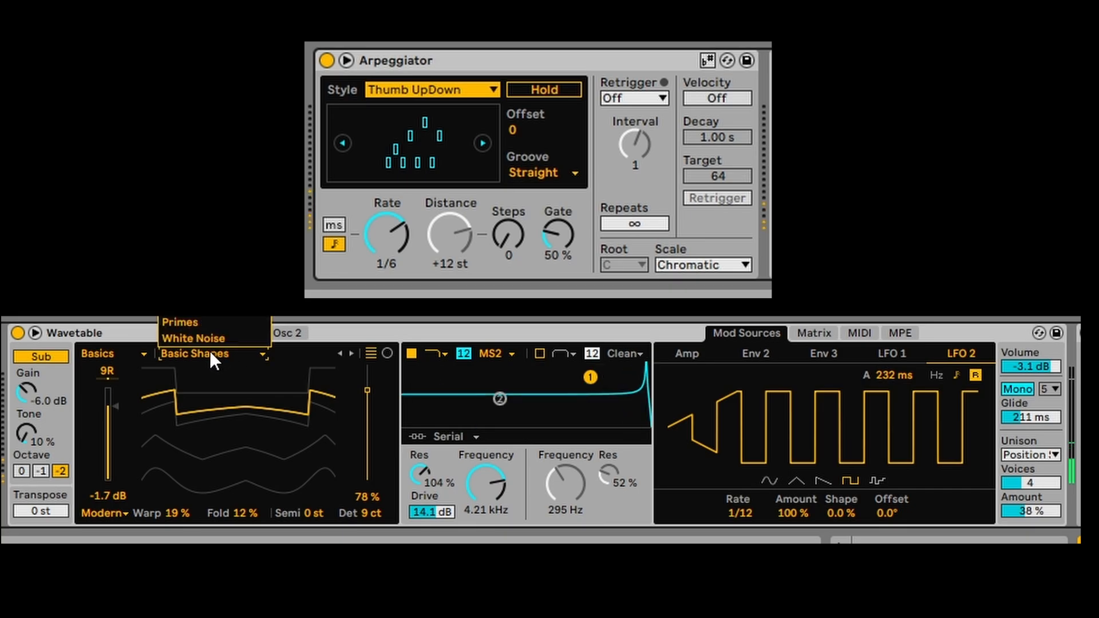
left_click(198, 307)
mouse_move(367, 391)
left_mouse_down()
mouse_move(367, 480)
mouse_move(367, 366)
mouse_move(367, 399)
left_mouse_up()
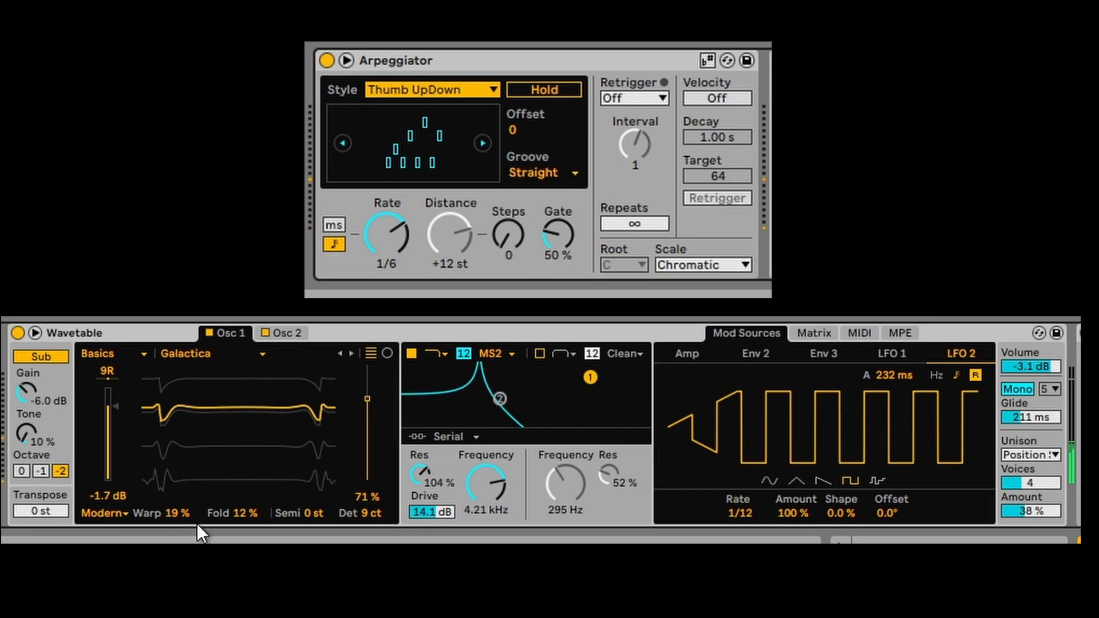
- Set Osc 1 to warp 3.1%, fold 32%, position 51%, 0 st tuning, and the sub to octave -1 with 35% tone
mouse_move(177, 512)
left_mouse_down()
mouse_move(177, 493)
mouse_move(177, 523)
left_mouse_up()
left_click_drag(245, 513, 238, 510)
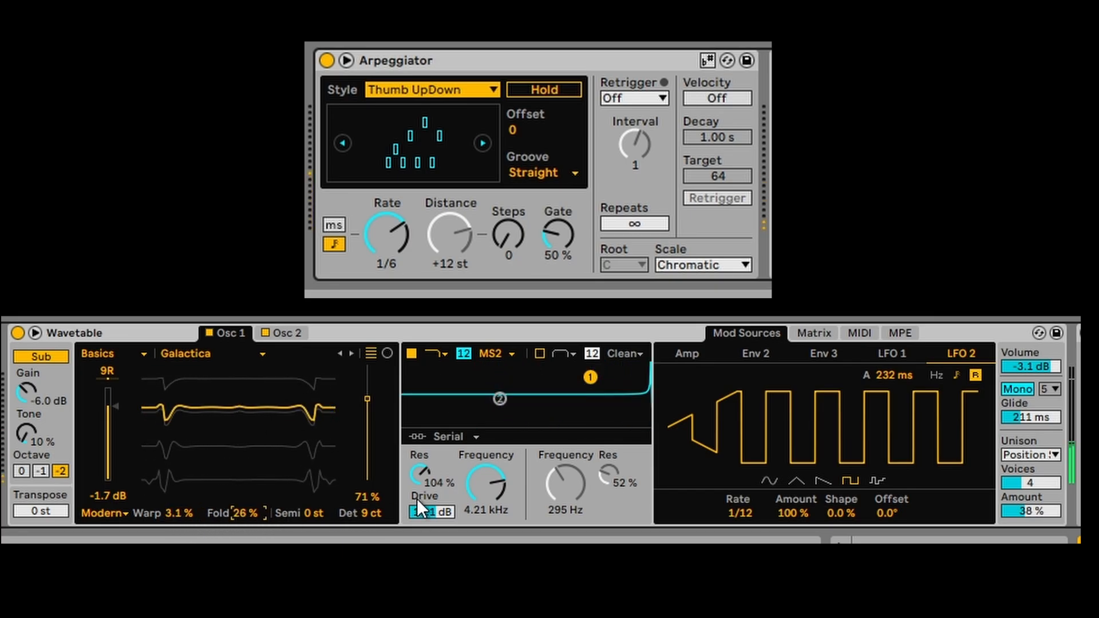
left_click_drag(367, 399, 367, 421)
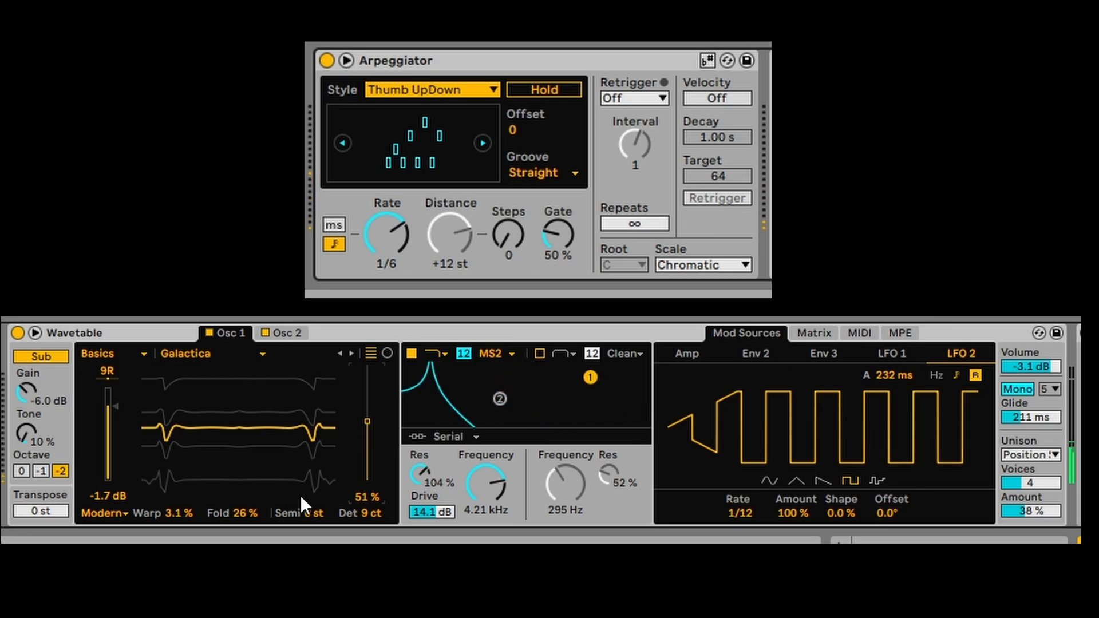
left_click_drag(246, 513, 246, 509)
left_click_drag(318, 513, 317, 483)
key("Delete")
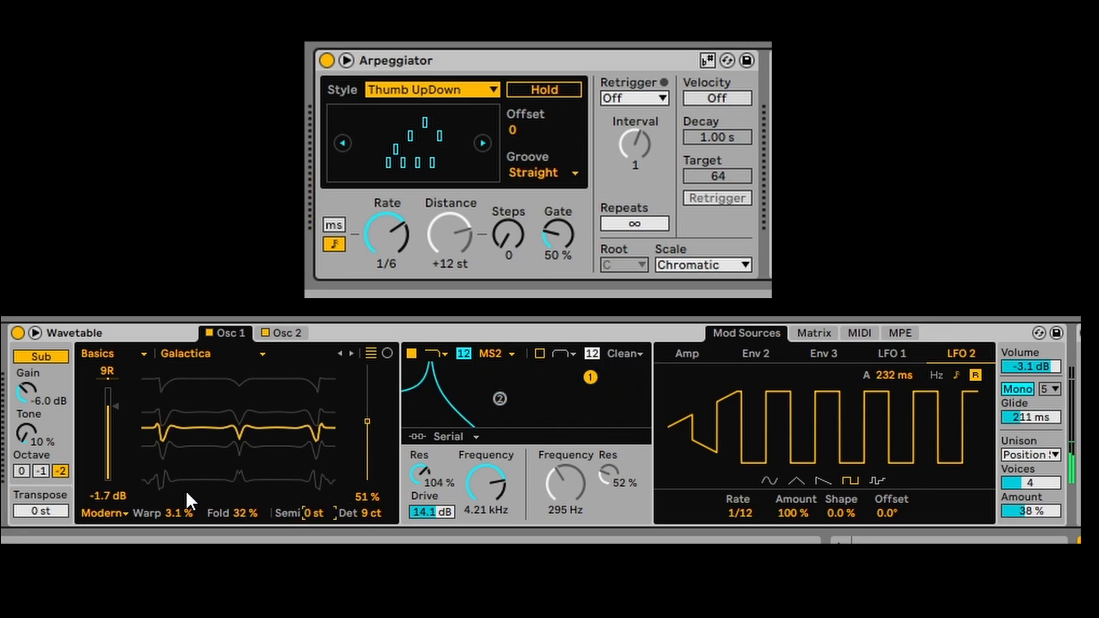
left_click(41, 471)
left_click_drag(25, 432, 25, 387)
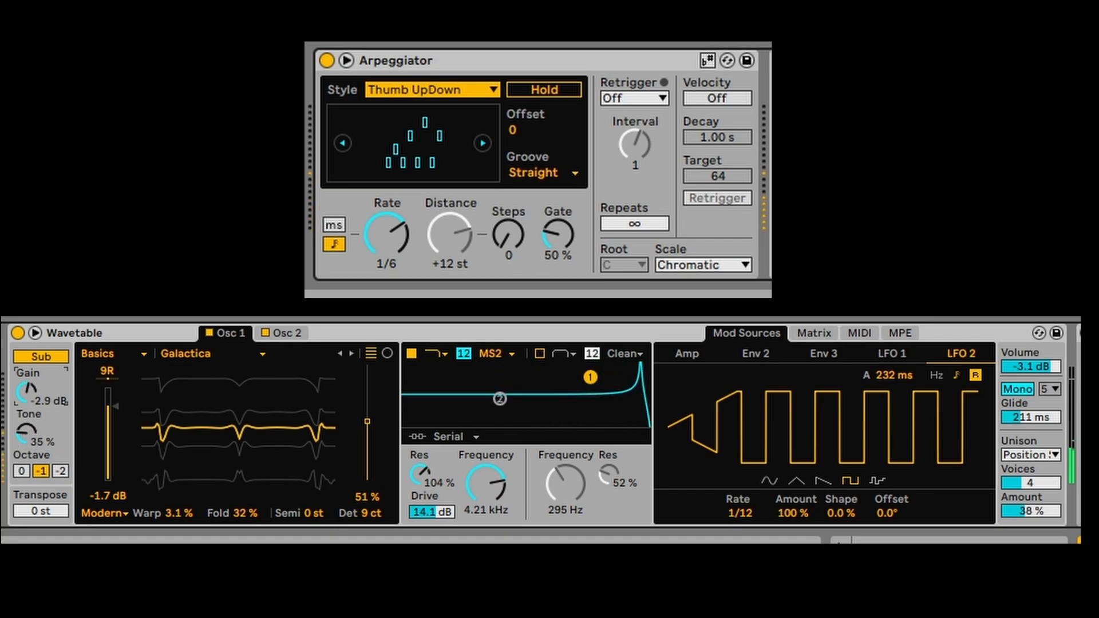
- Reduce LFO 2's filter and LFO 1's Osc 2 position modulation, and give Osc 2 the Primes wavetable
left_click(824, 332)
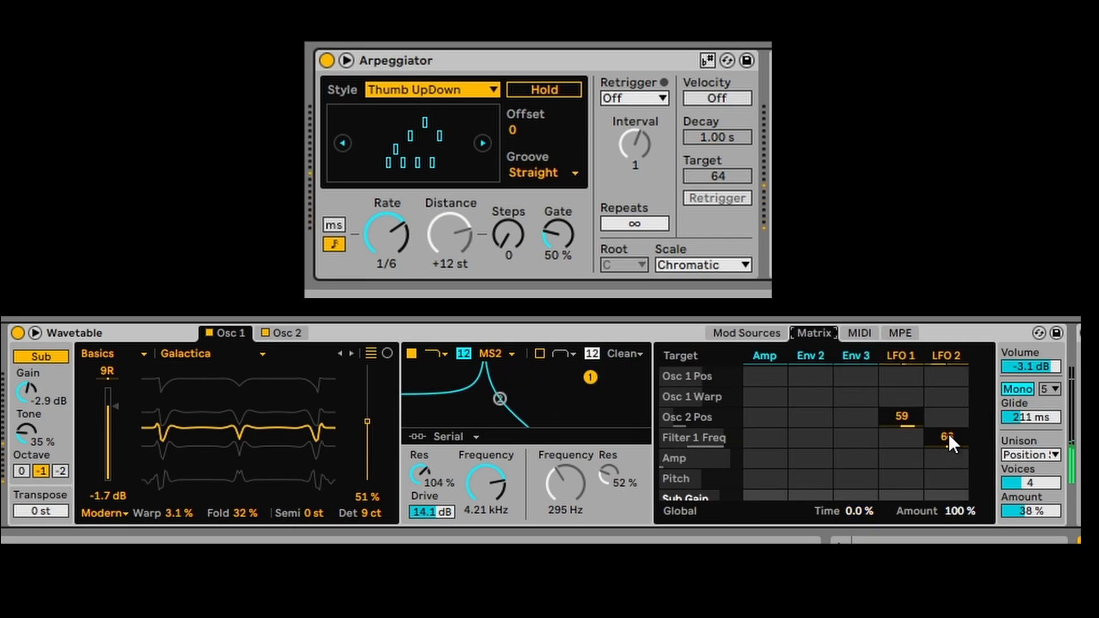
left_click_drag(949, 435, 949, 465)
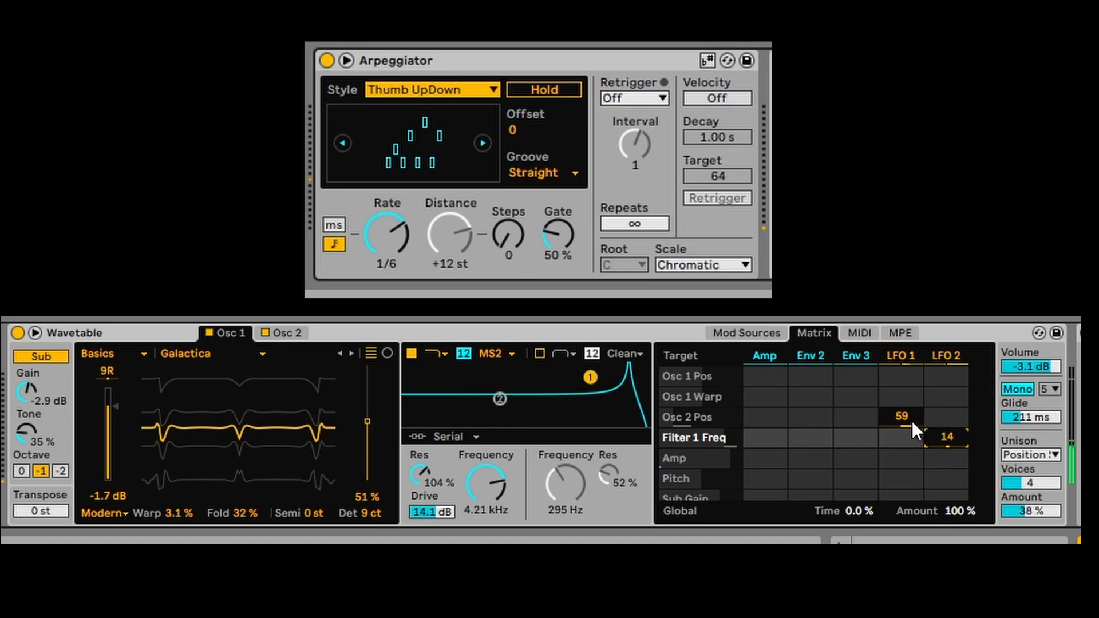
mouse_move(912, 421)
left_mouse_down()
mouse_move(912, 438)
mouse_move(912, 405)
left_mouse_up()
left_click(281, 331)
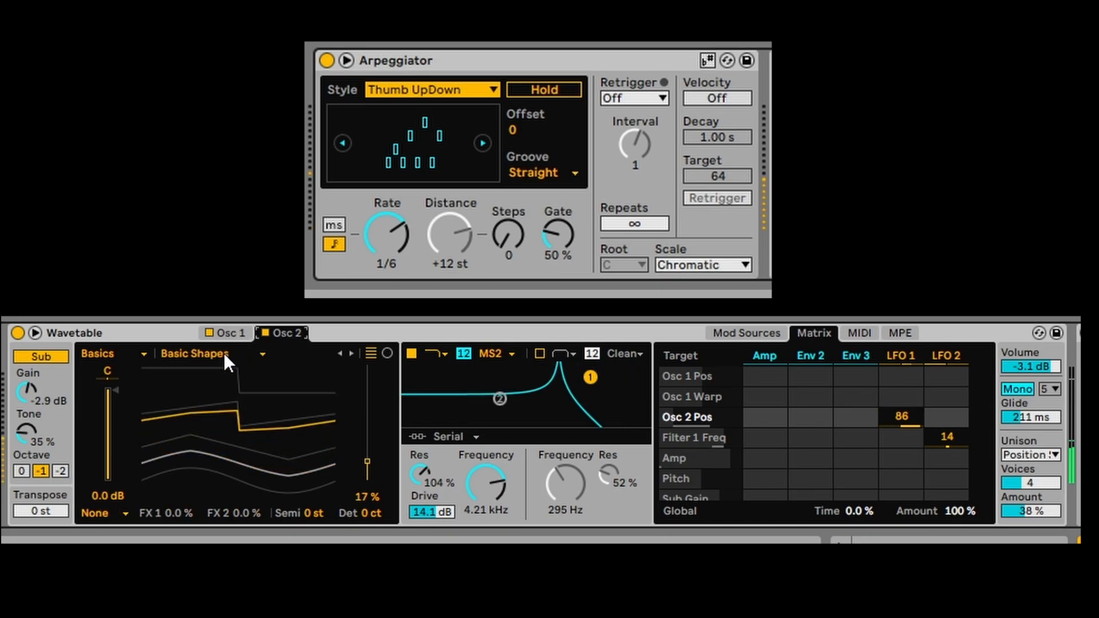
left_click(224, 353)
left_click(209, 320)
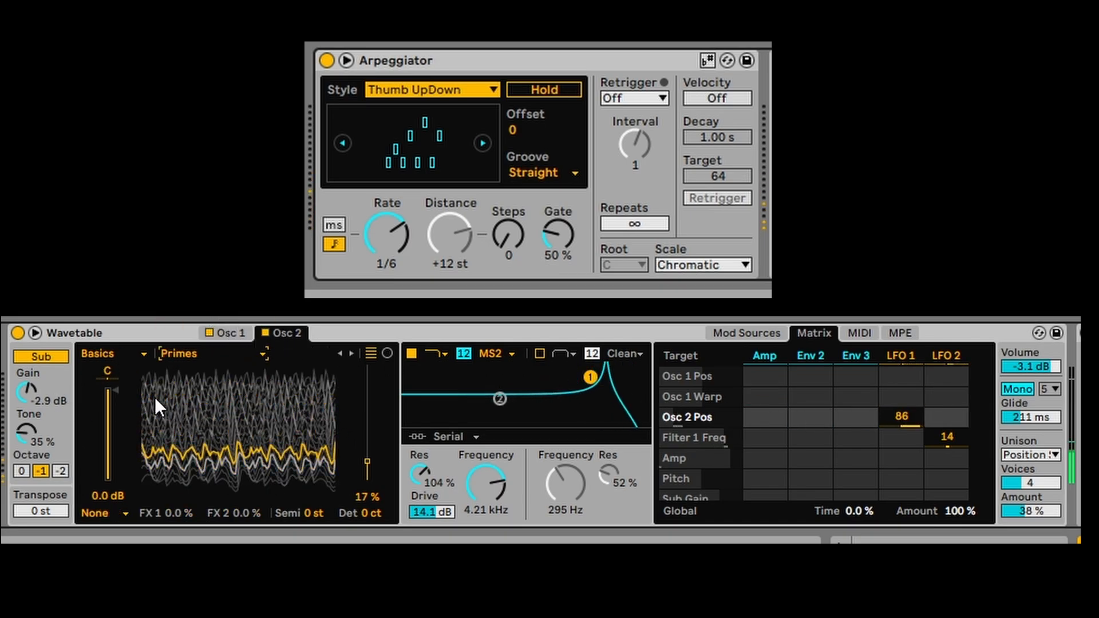
- Start an LFO 2 routing to amplitude, set the global modulation amount to 30%, and open the unison modes
left_click(963, 455)
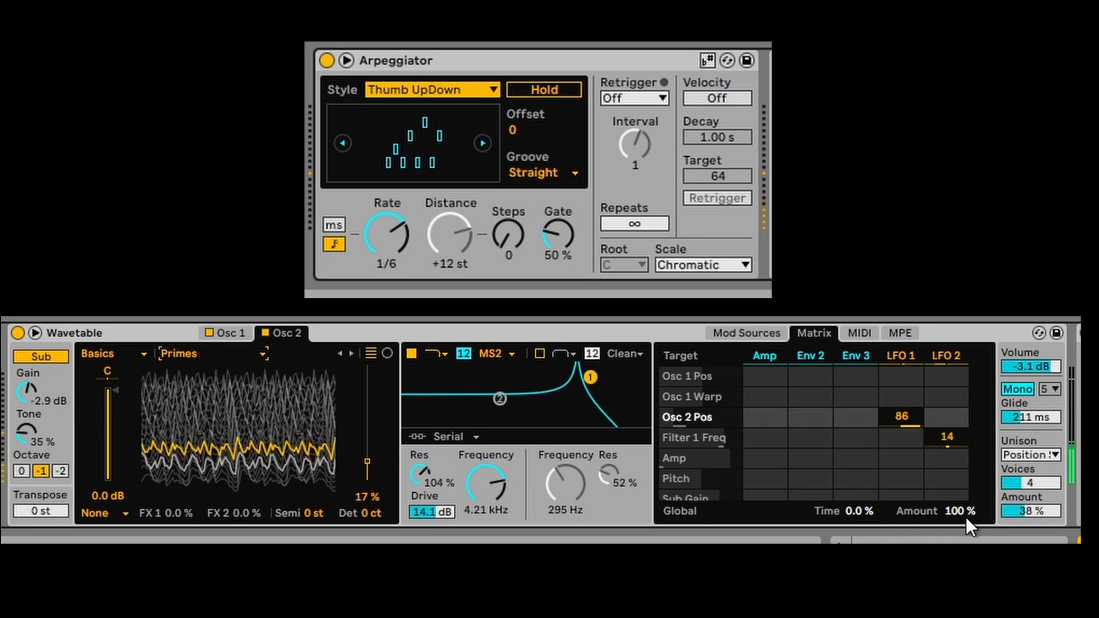
left_click_drag(966, 517, 966, 492)
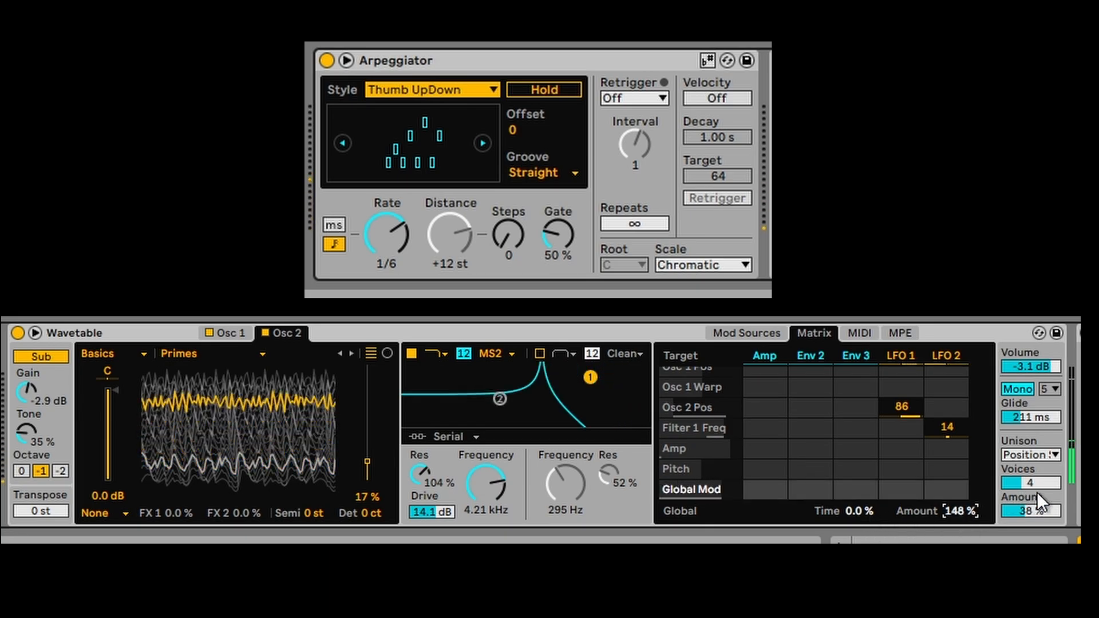
left_click(1039, 452)
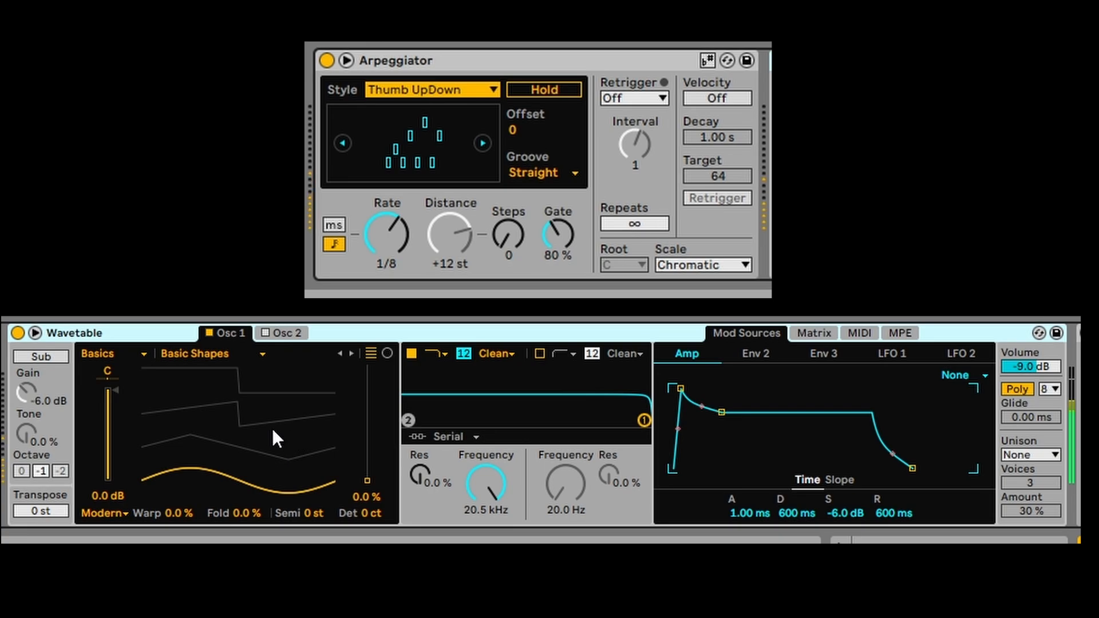
- Set Osc 1 position to 25%, route LFO 1 to Pitch at -0.8, and show LFO 1's 1.00 Hz sine
left_click_drag(217, 472, 213, 458)
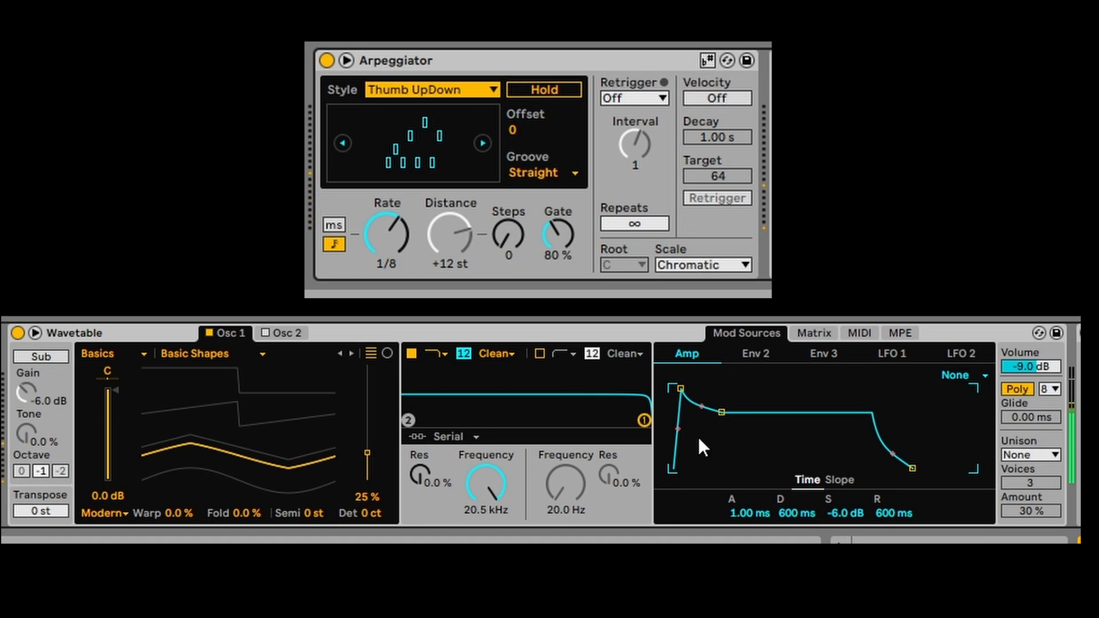
left_click(826, 330)
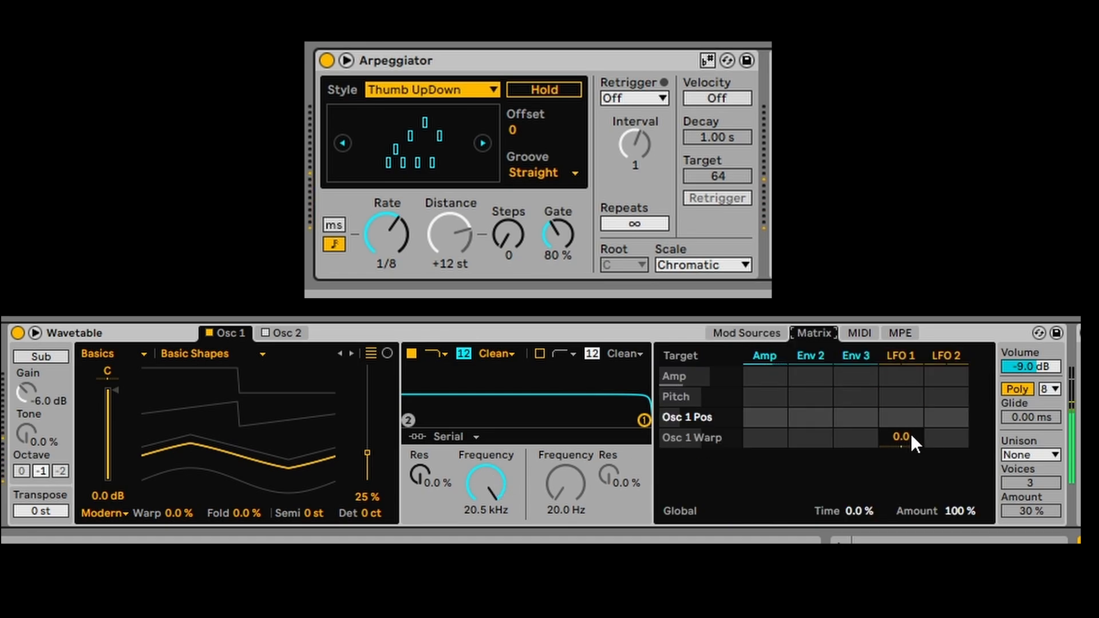
left_click_drag(901, 396, 901, 399)
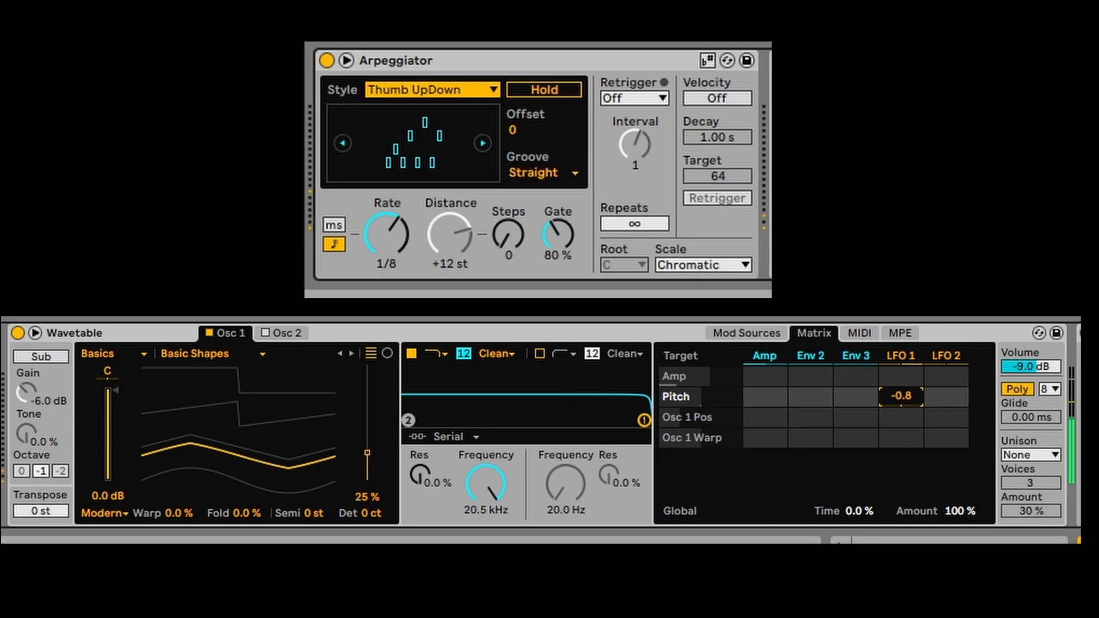
left_click(750, 336)
- Slow LFO 1's rate to 0.17 Hz
left_click(889, 352)
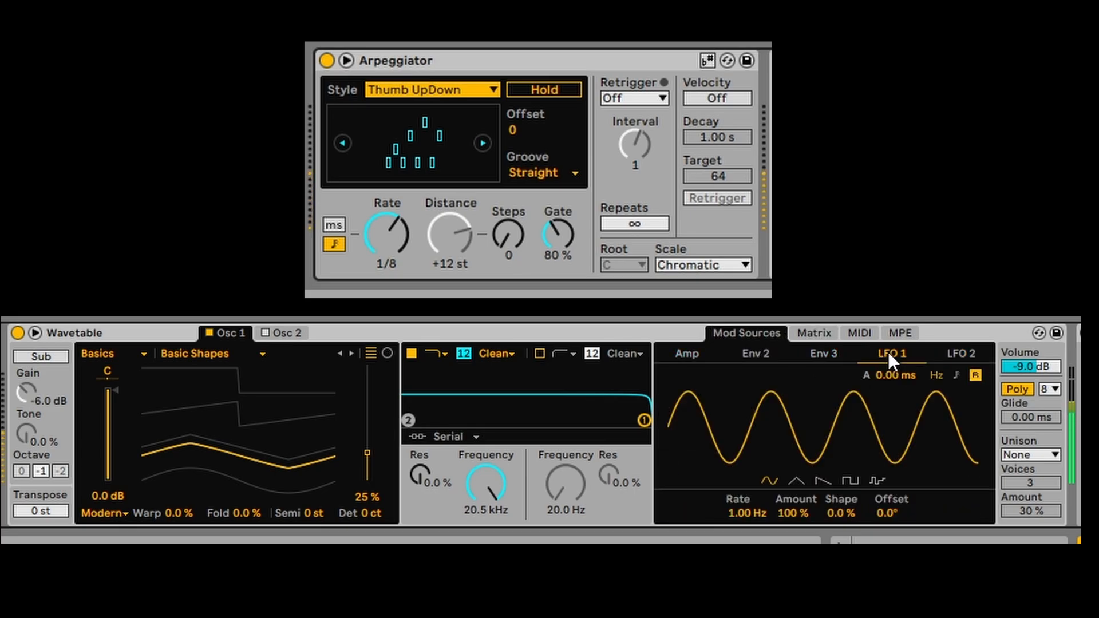
left_click_drag(843, 418, 843, 442)
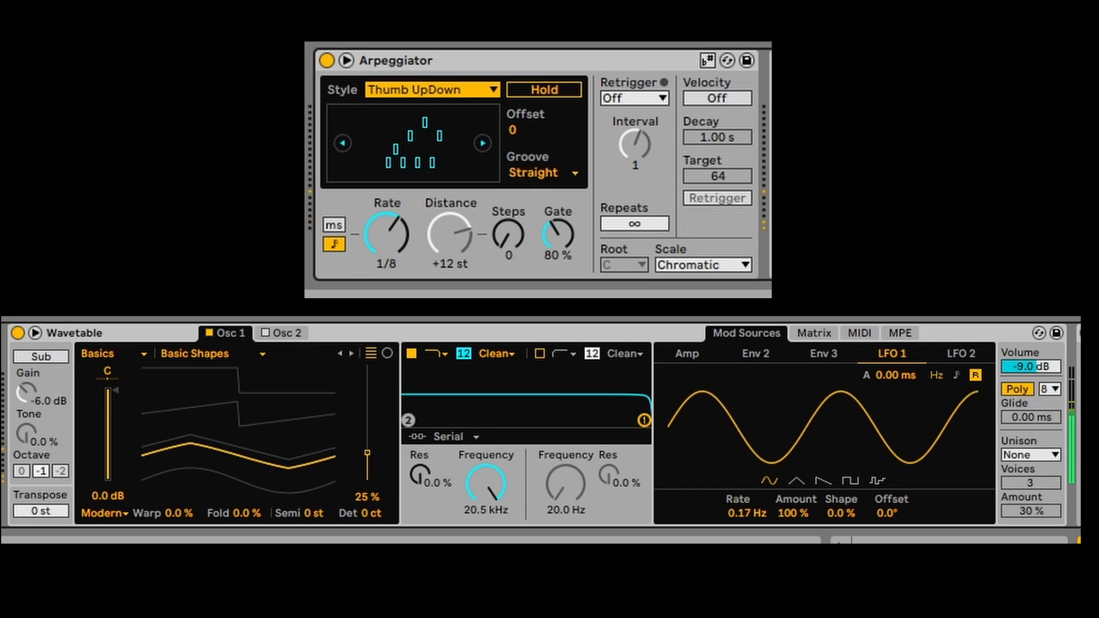
left_click(815, 335)
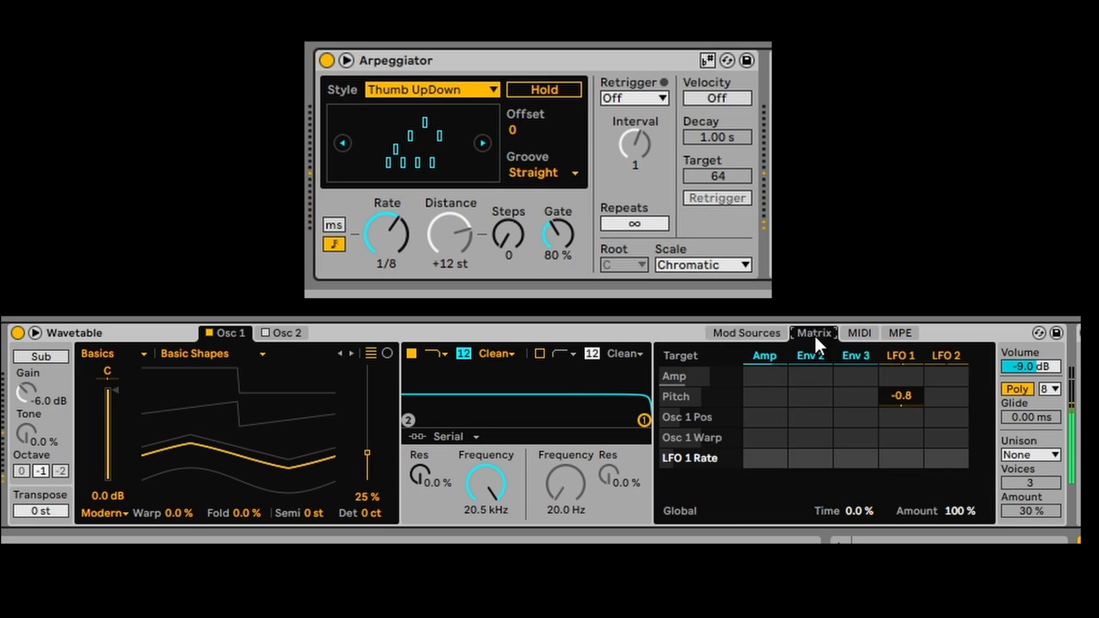
- Choose Shimmer unison at 18% amount and have LFO 2 modulate Unison by 58
left_click(1018, 456)
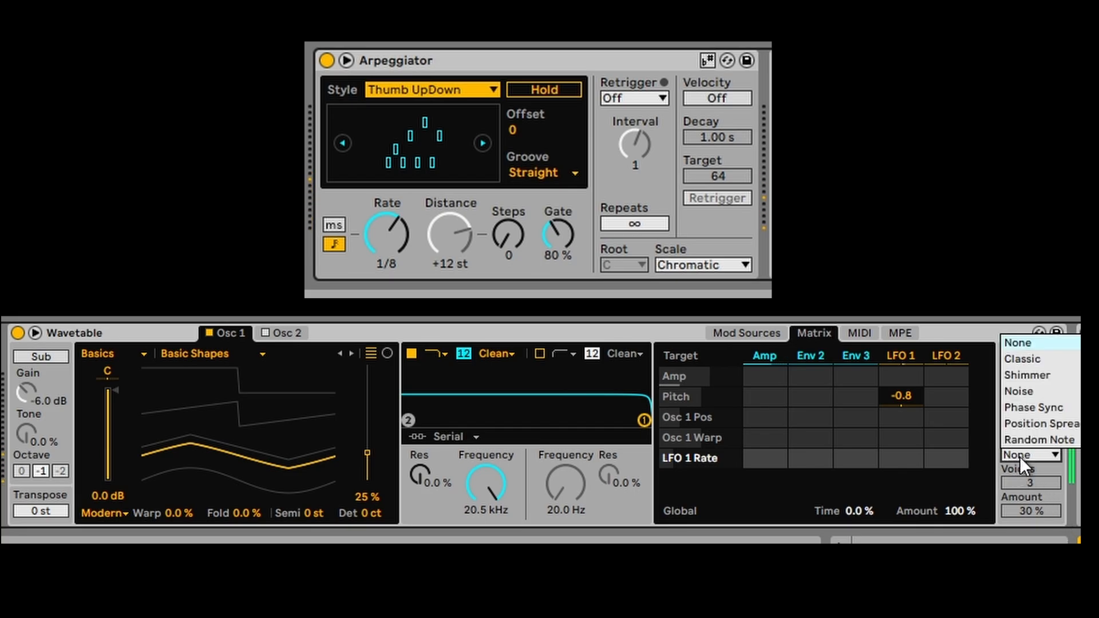
left_click(1019, 455)
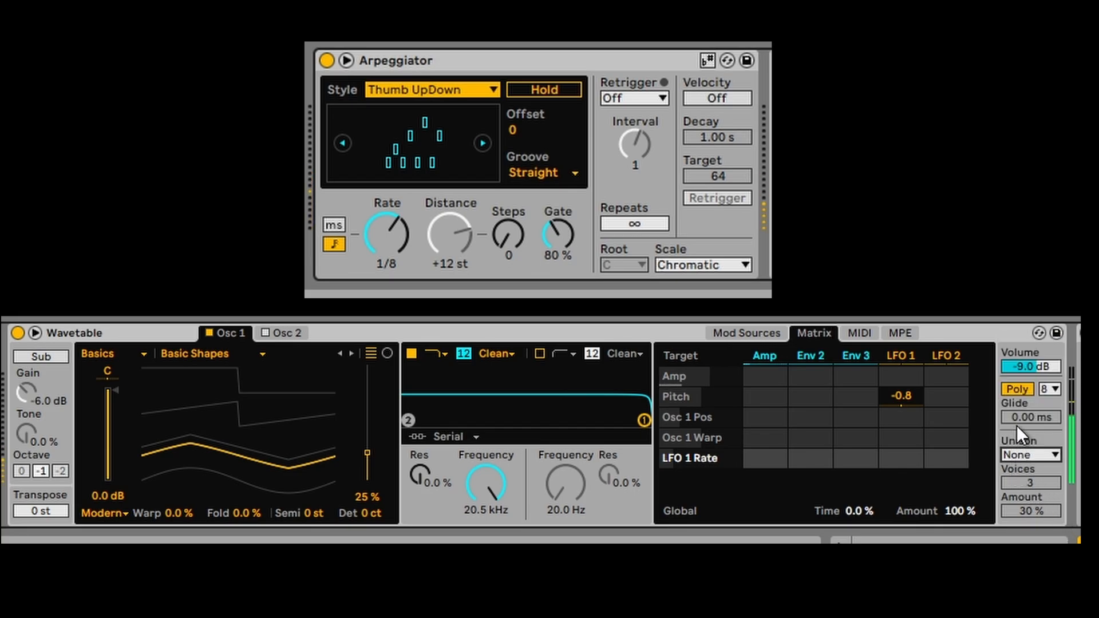
left_click(1024, 449)
left_click(1018, 375)
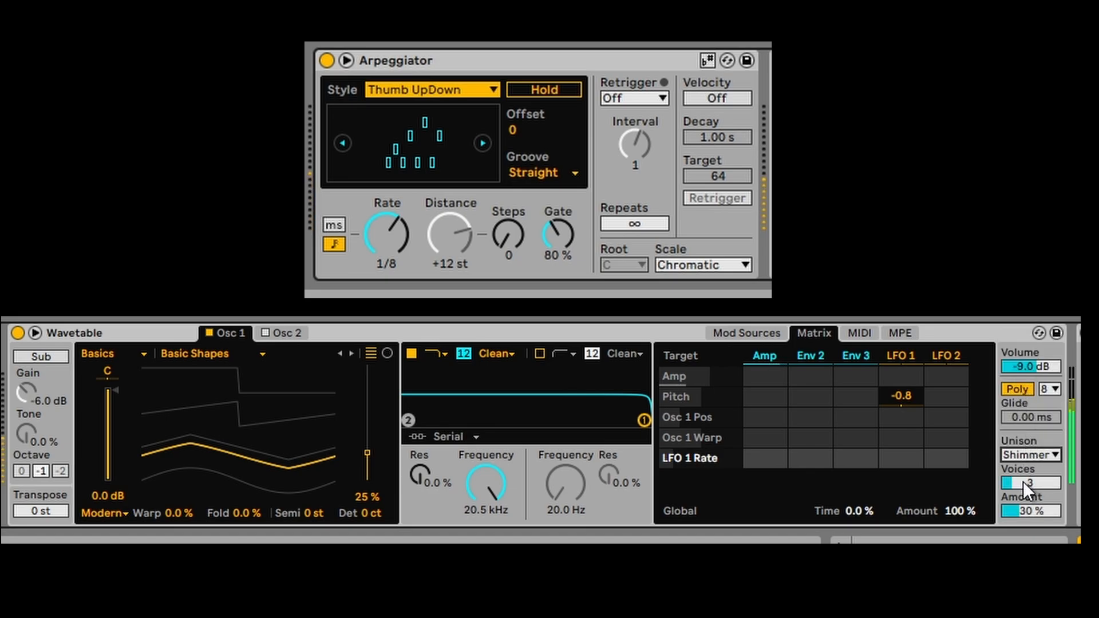
left_click_drag(1031, 510, 1031, 518)
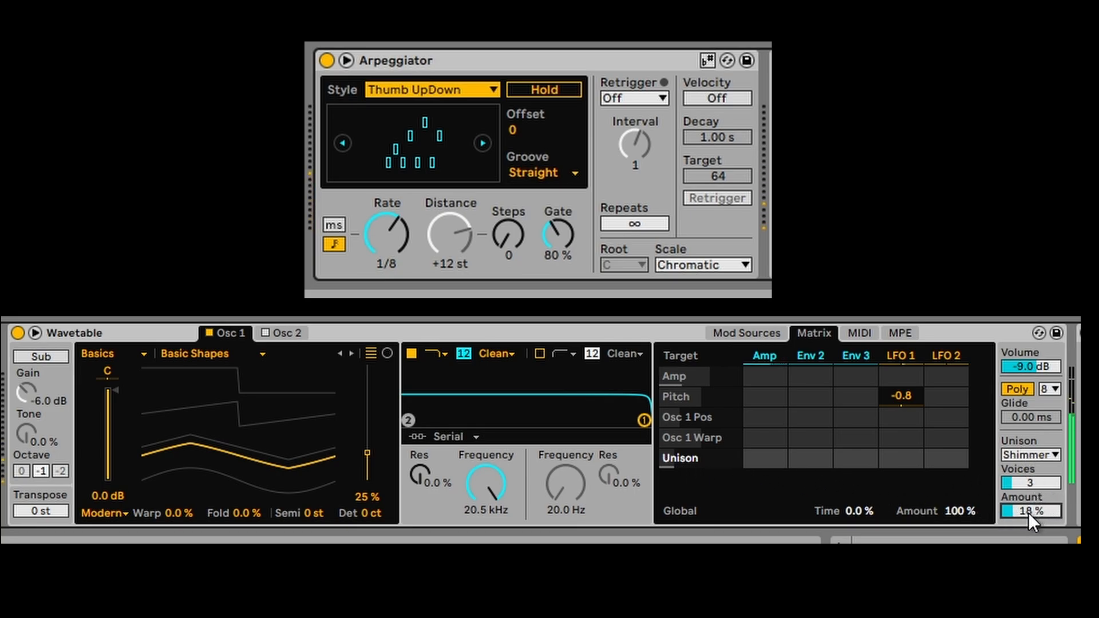
mouse_move(941, 468)
left_mouse_down()
mouse_move(941, 424)
mouse_move(947, 469)
left_mouse_up()
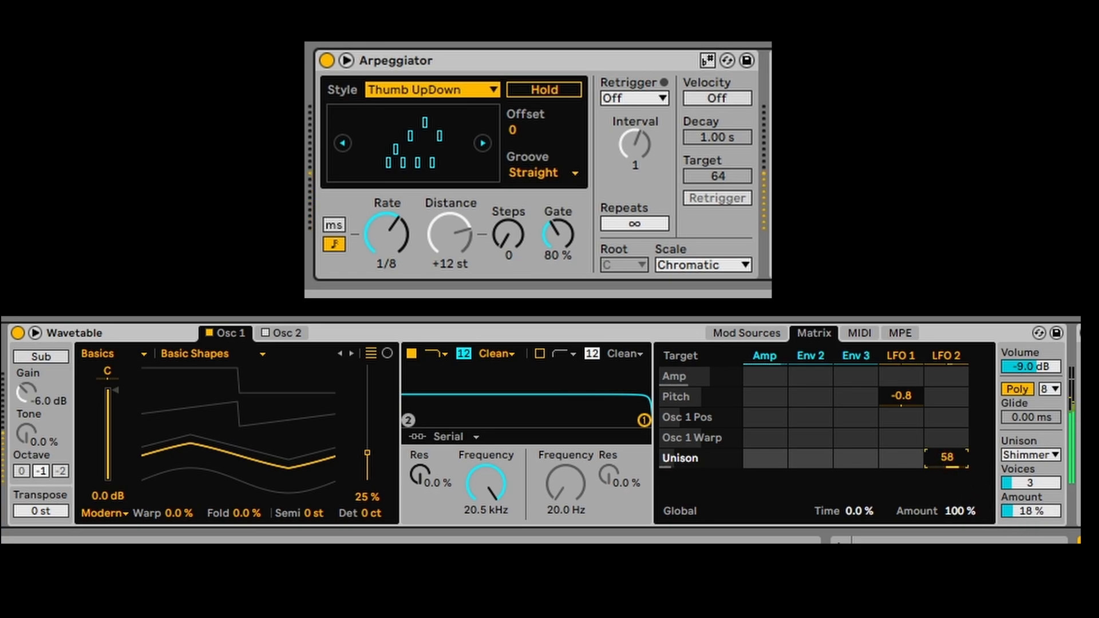
- Lengthen Env 2's attack to 197 ms
left_click(744, 336)
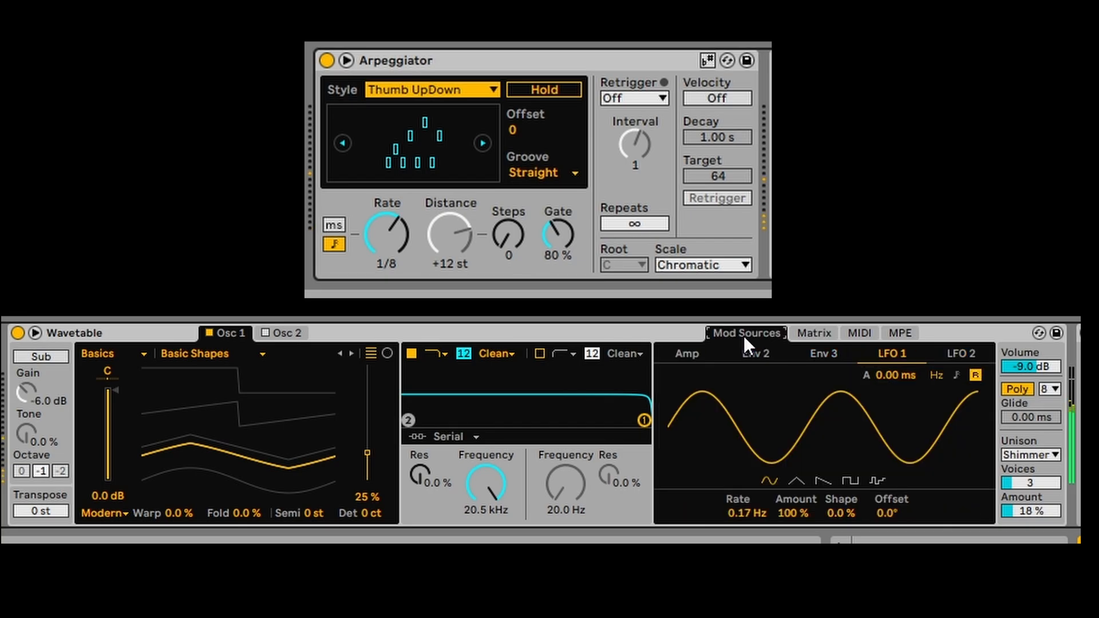
left_click(758, 354)
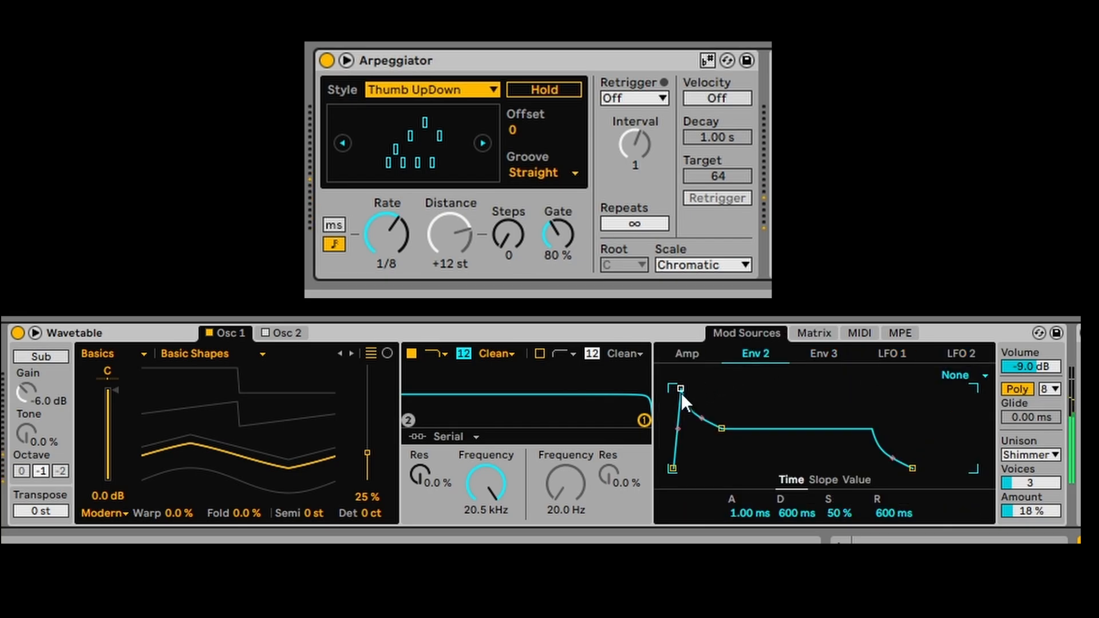
left_click_drag(681, 393, 705, 388)
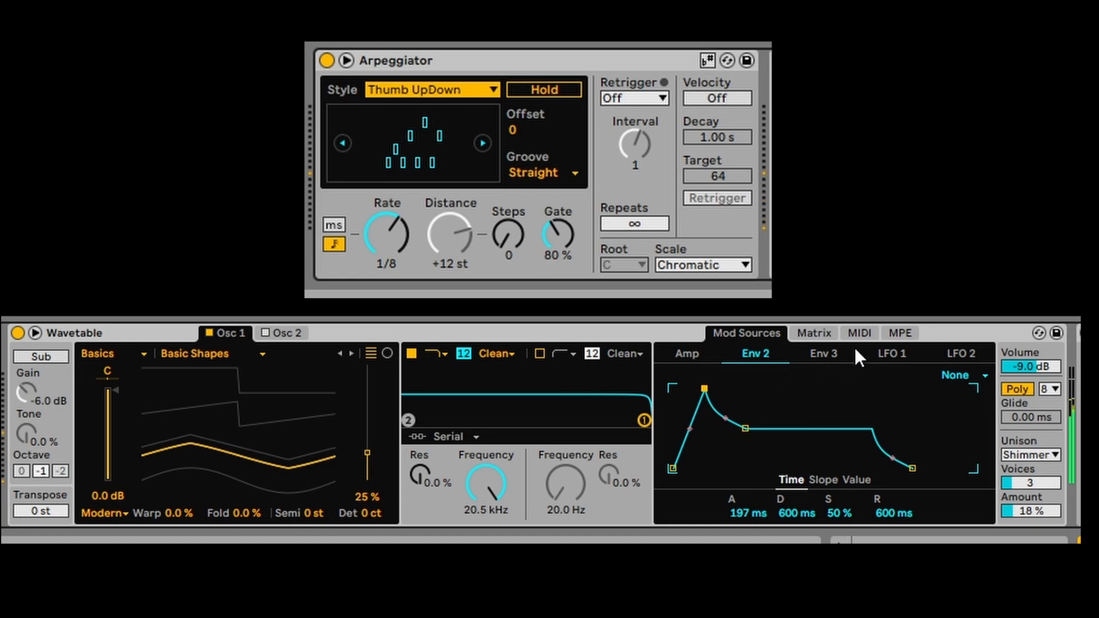
- Route Env 2 to Pitch at -0.8 in the modulation matrix
left_click(819, 330)
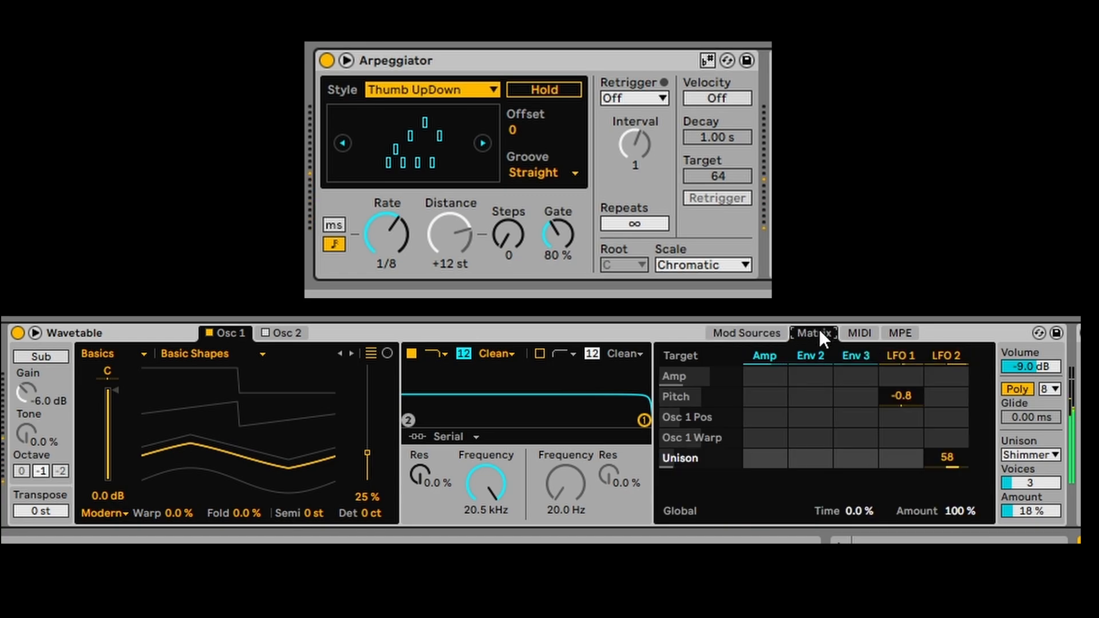
left_click(755, 333)
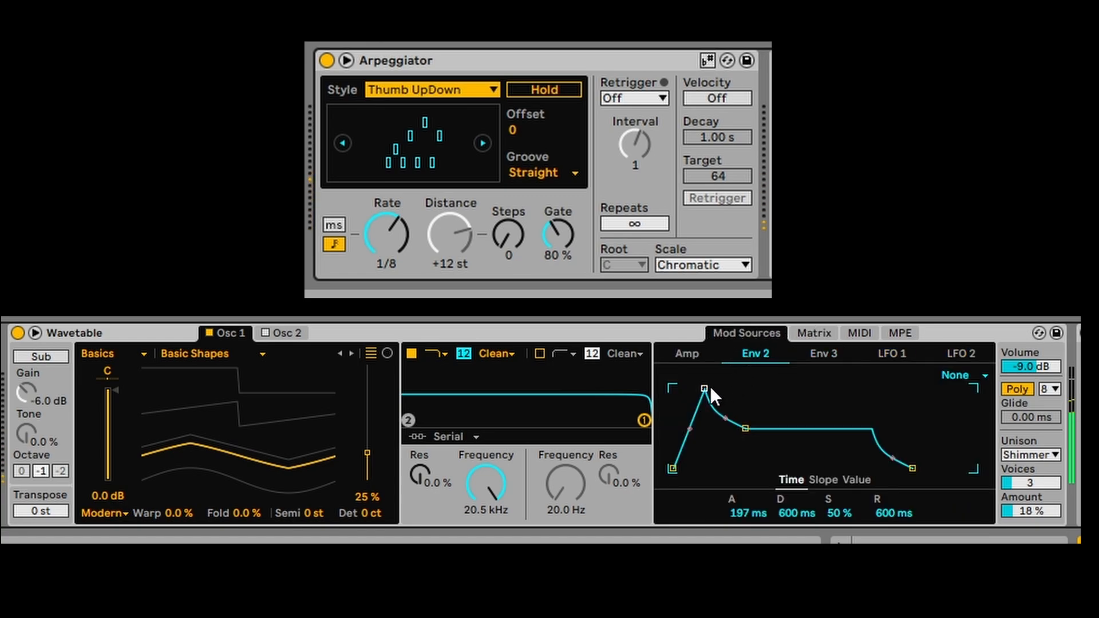
left_click(818, 334)
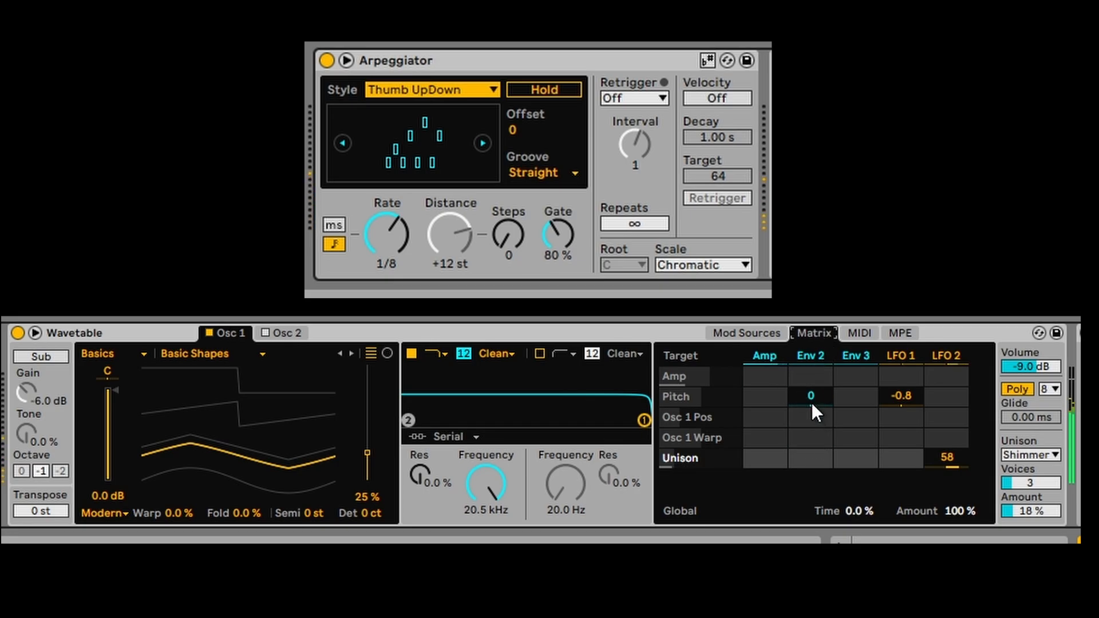
left_click_drag(812, 403, 812, 384)
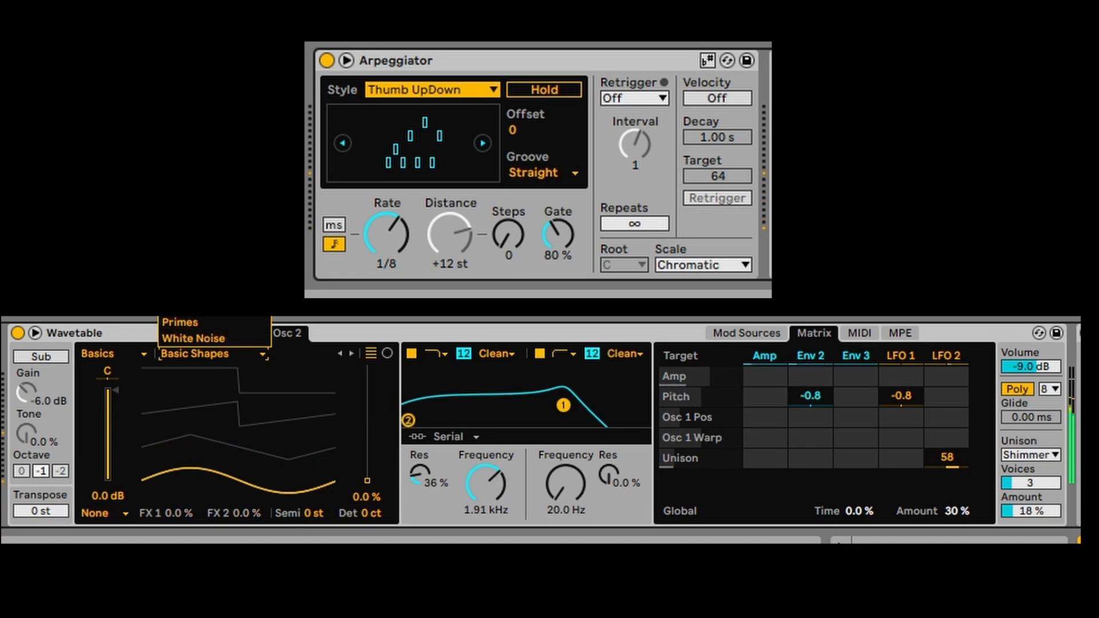
- Set Osc 2 to the FM Feedback wavetable at 24% position and -2.7 dB gain
left_click(195, 275)
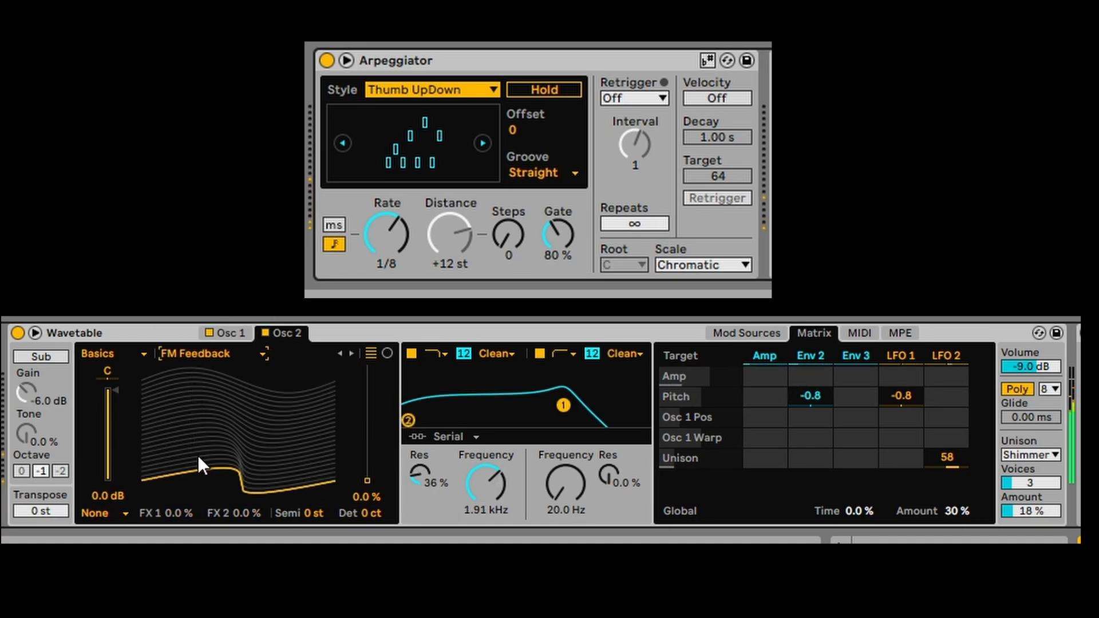
left_click_drag(199, 457, 199, 430)
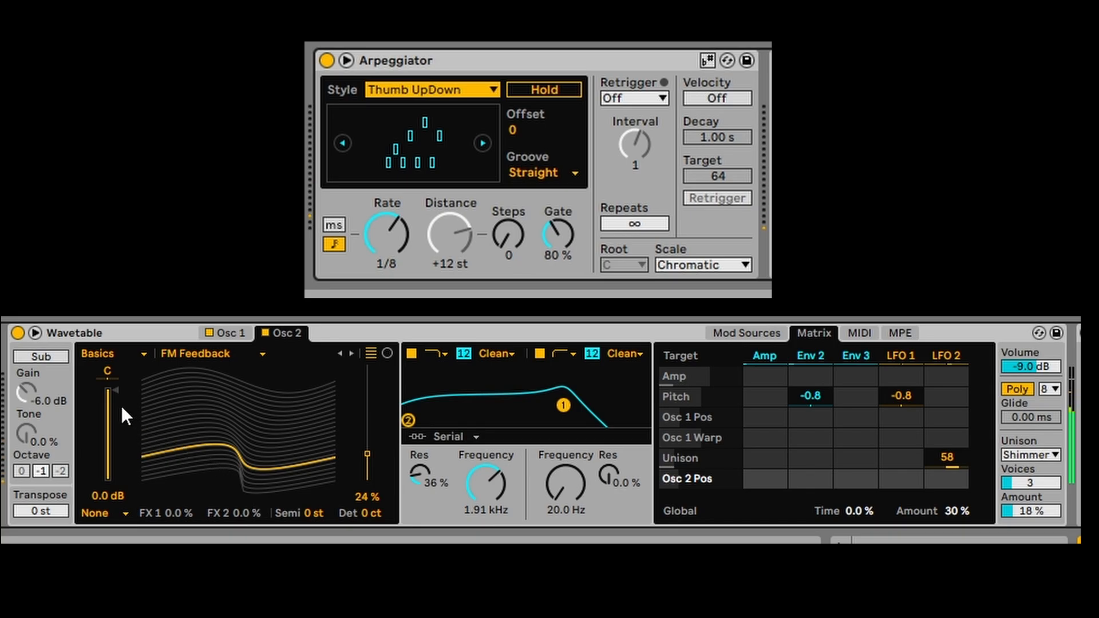
left_click_drag(118, 406, 118, 416)
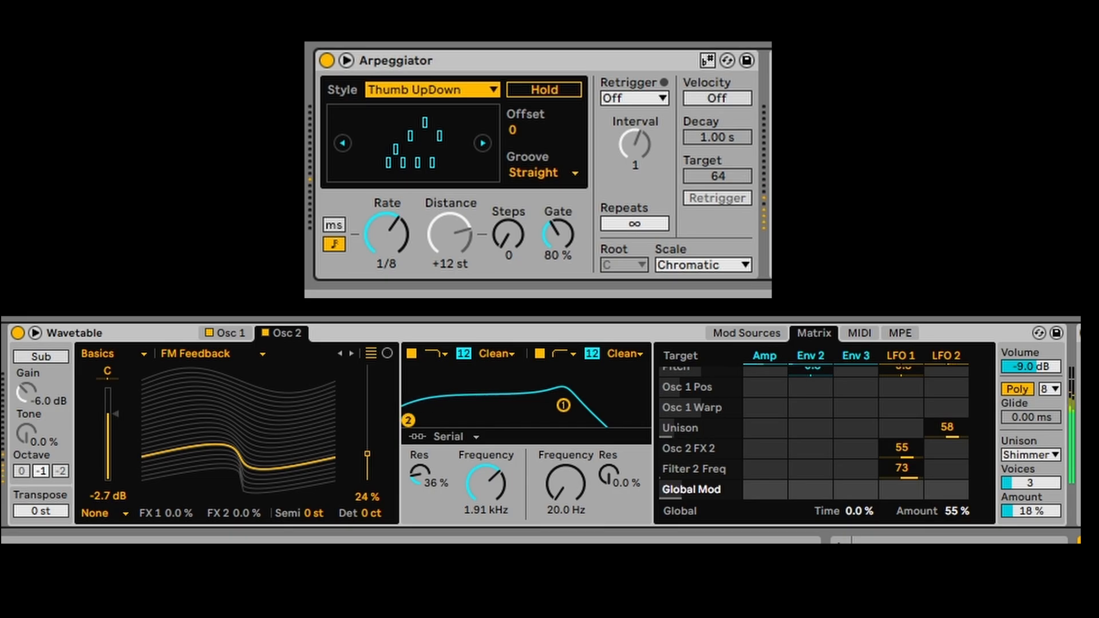
left_click(747, 333)
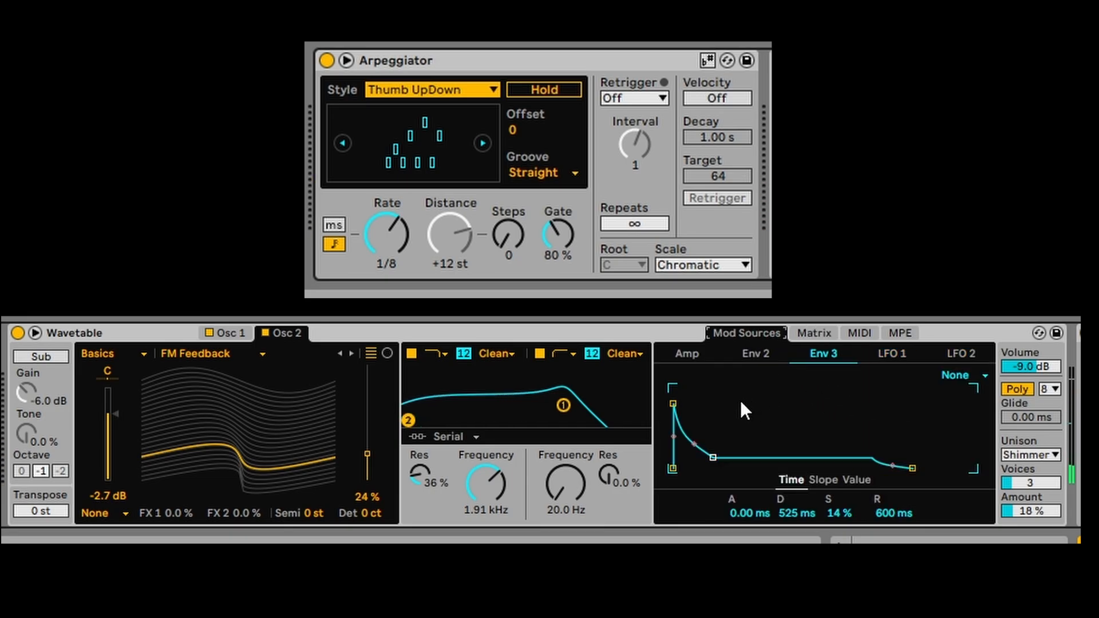
- Route Env 3 to Osc 1's wavetable position in the Matrix with amount 58
left_click(673, 404)
left_click(815, 334)
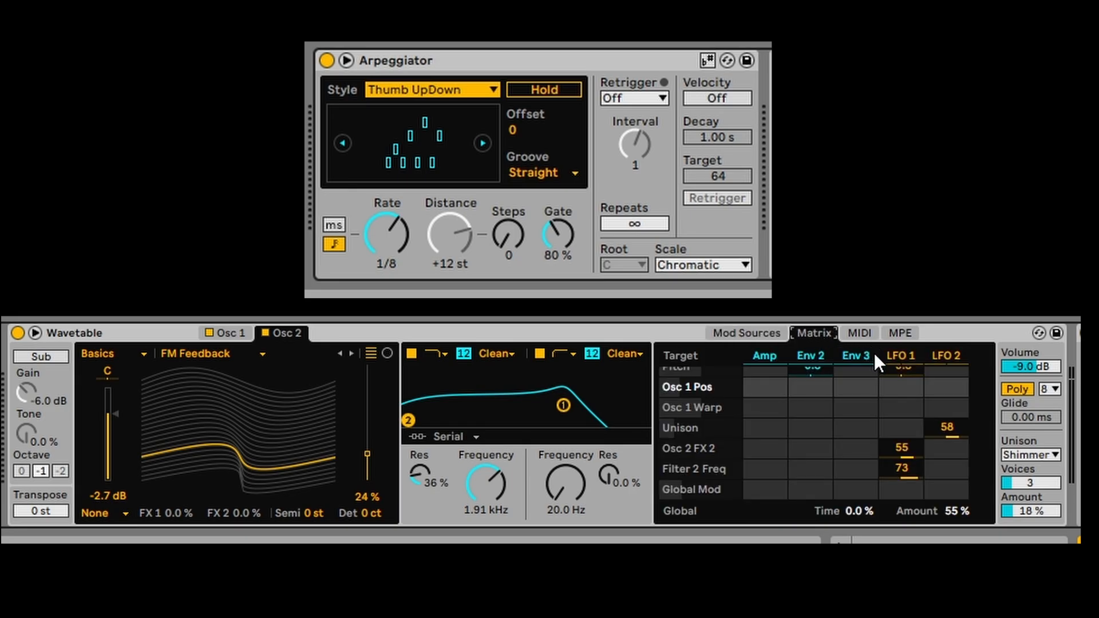
left_click(239, 335)
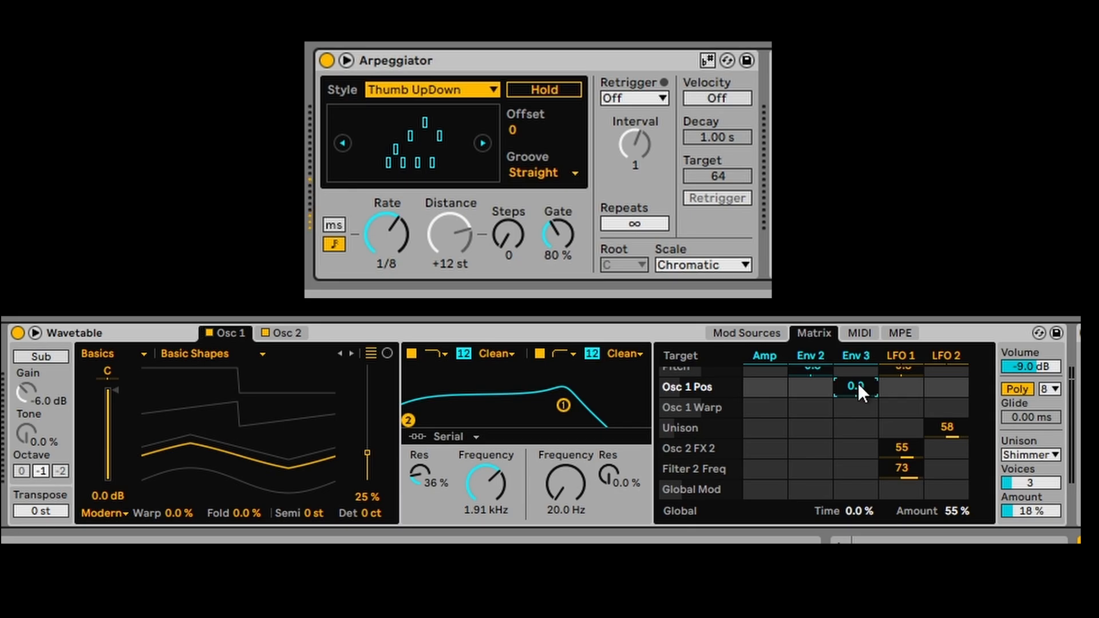
left_click_drag(858, 383, 857, 304)
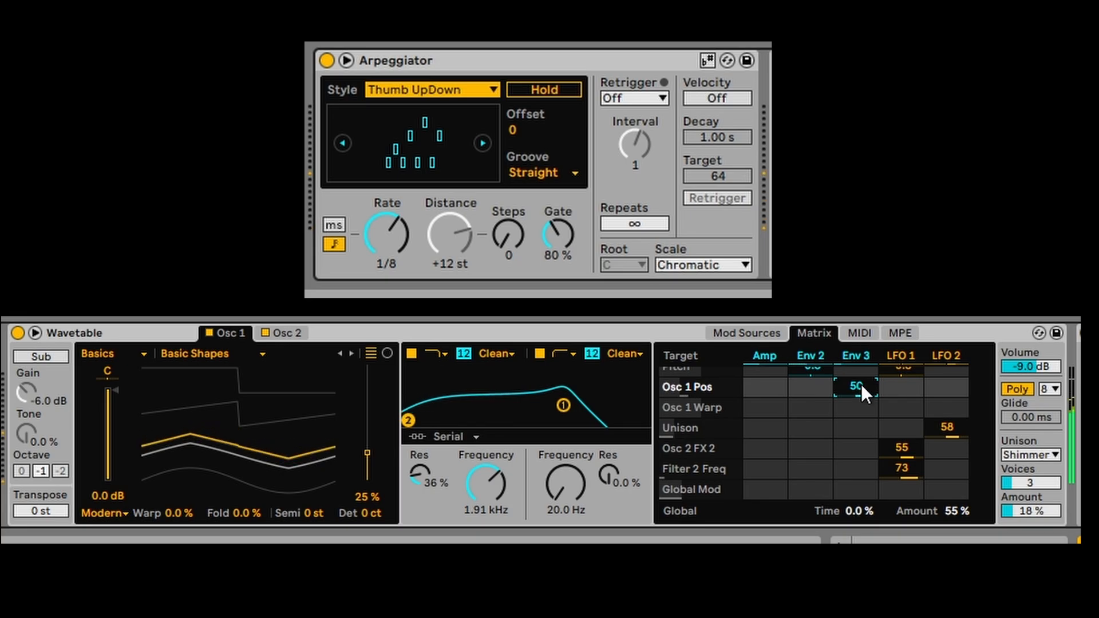
mouse_move(863, 391)
left_mouse_down()
mouse_move(863, 312)
mouse_move(863, 401)
mouse_move(863, 377)
left_mouse_up()
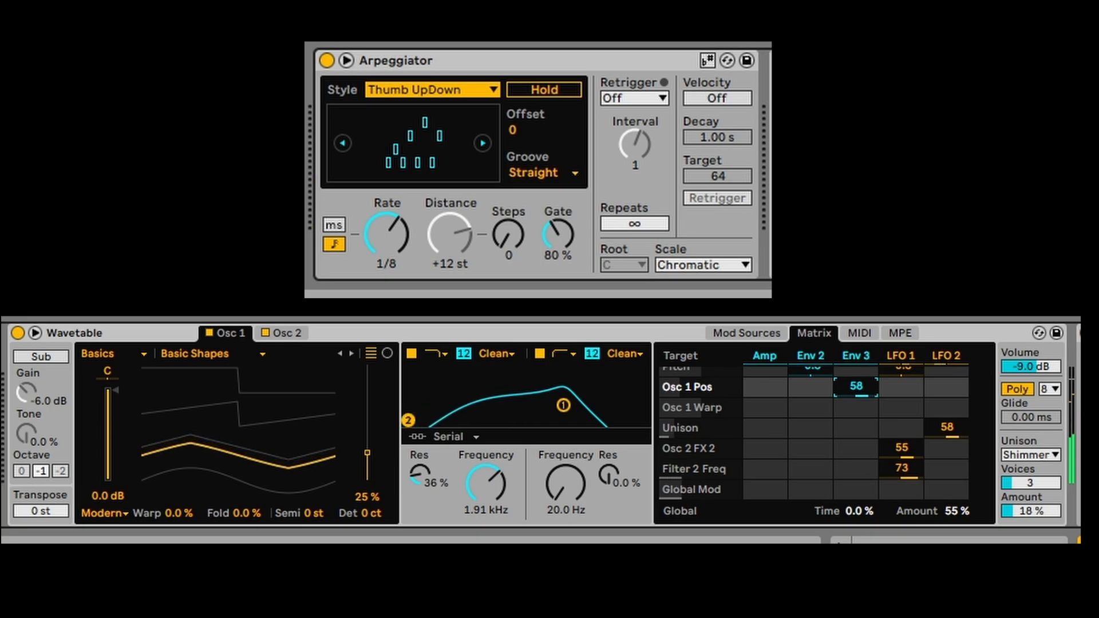
- Reshape Env 3 to a 2.20 s decay and 9.5% sustain, keeping the instant attack
left_click(740, 332)
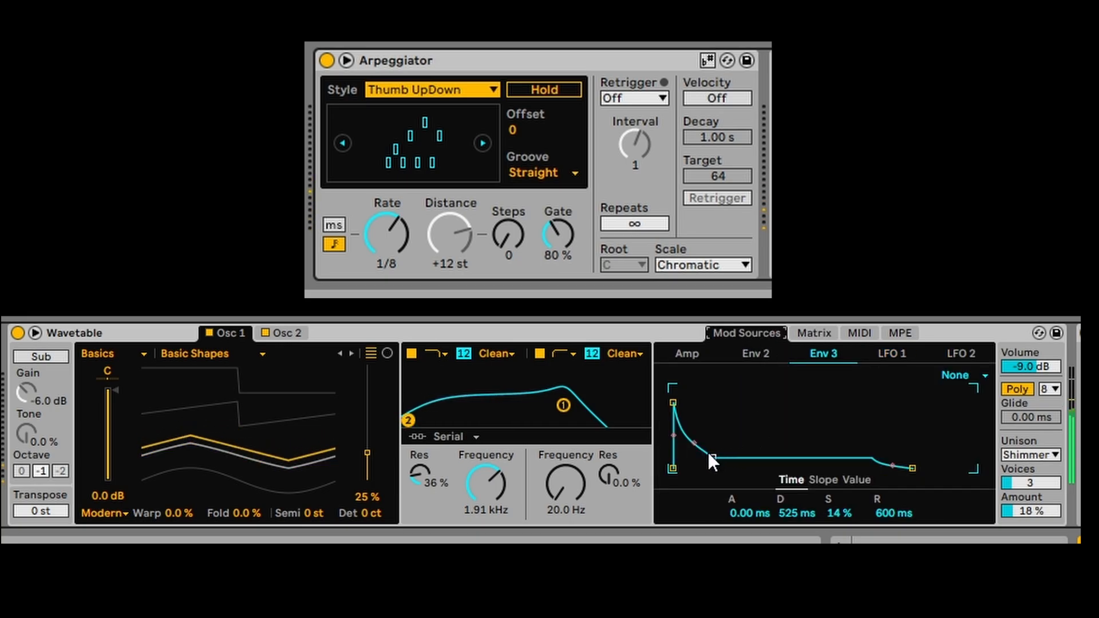
mouse_move(713, 458)
left_mouse_down()
mouse_move(801, 410)
mouse_move(723, 464)
left_mouse_up()
left_click_drag(673, 403, 674, 388)
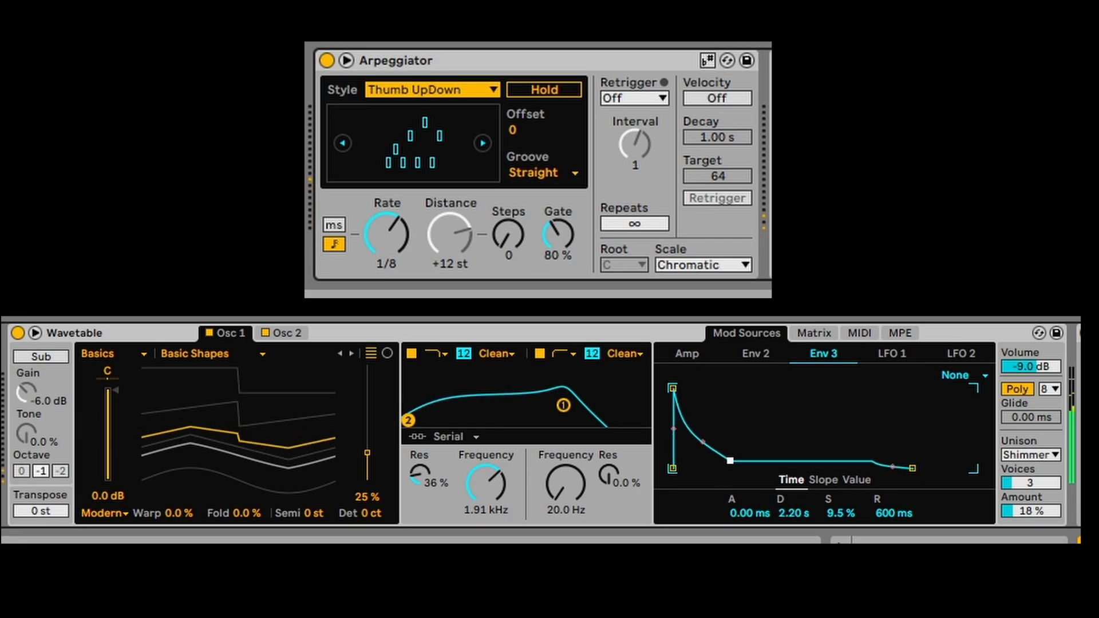